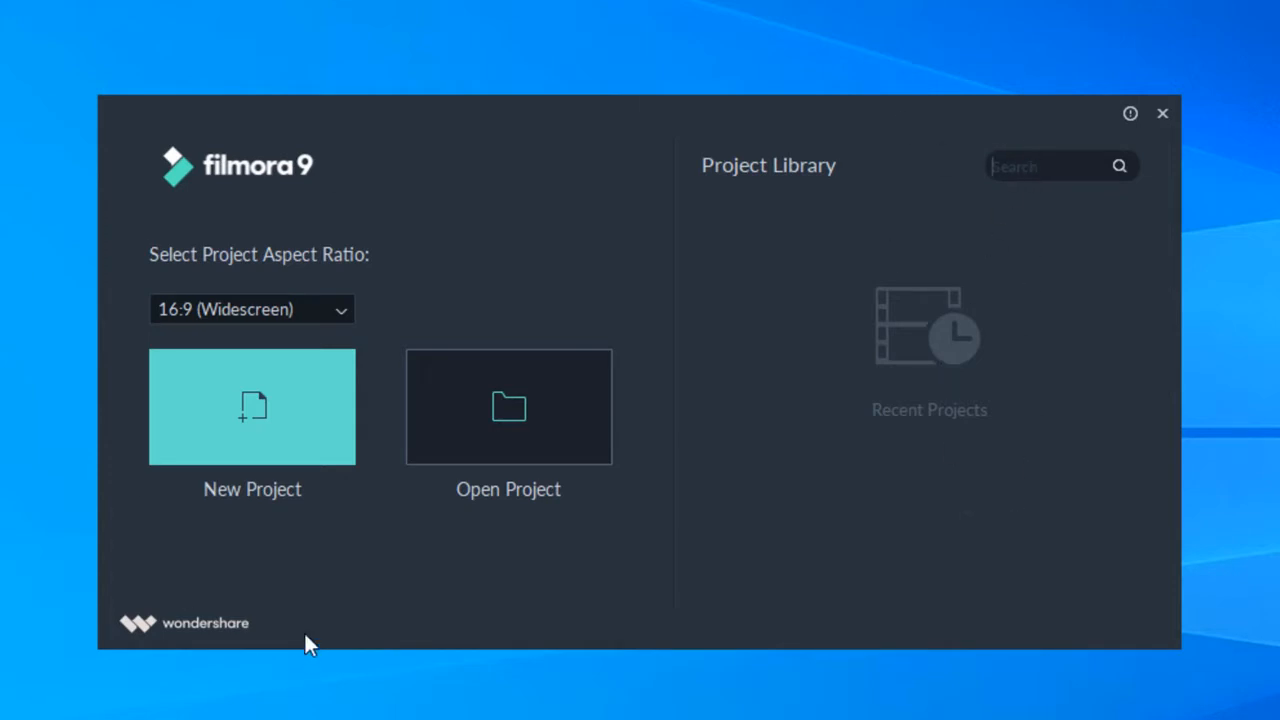
Create a new project with the 16:9 (Widescreen) aspect ratio and dismiss the Message Center
left_click(317, 310)
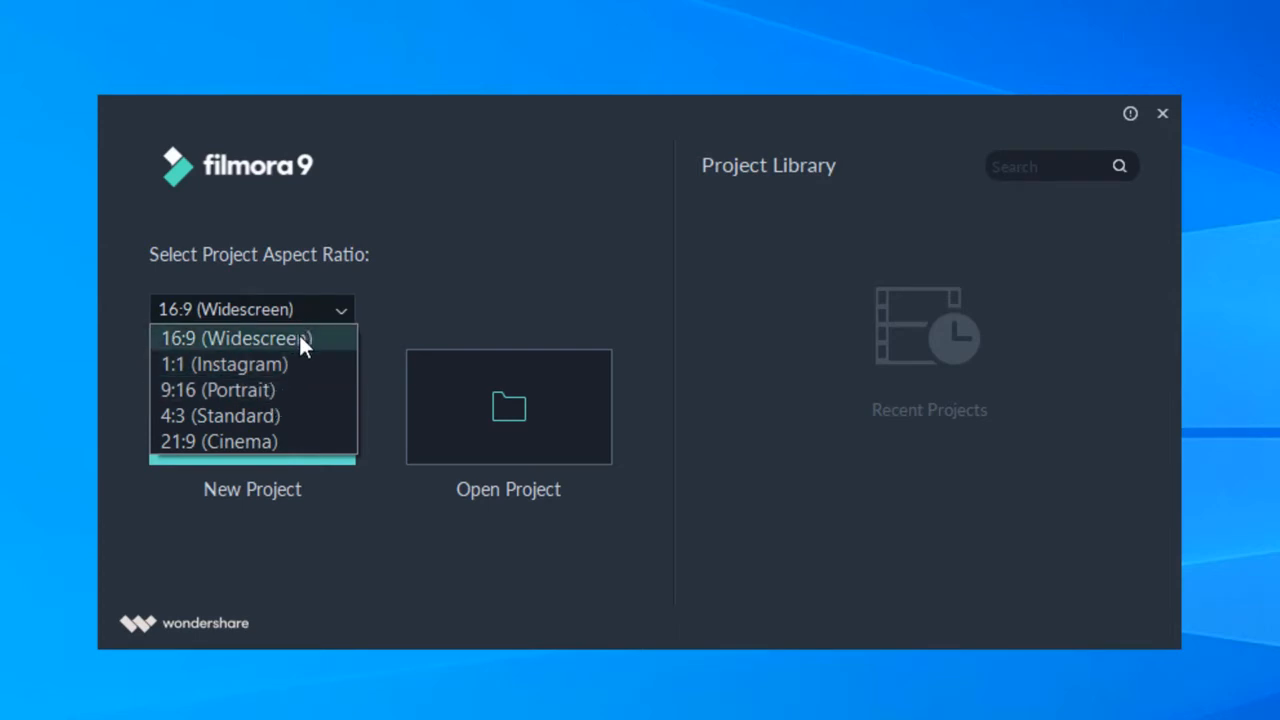
left_click(299, 337)
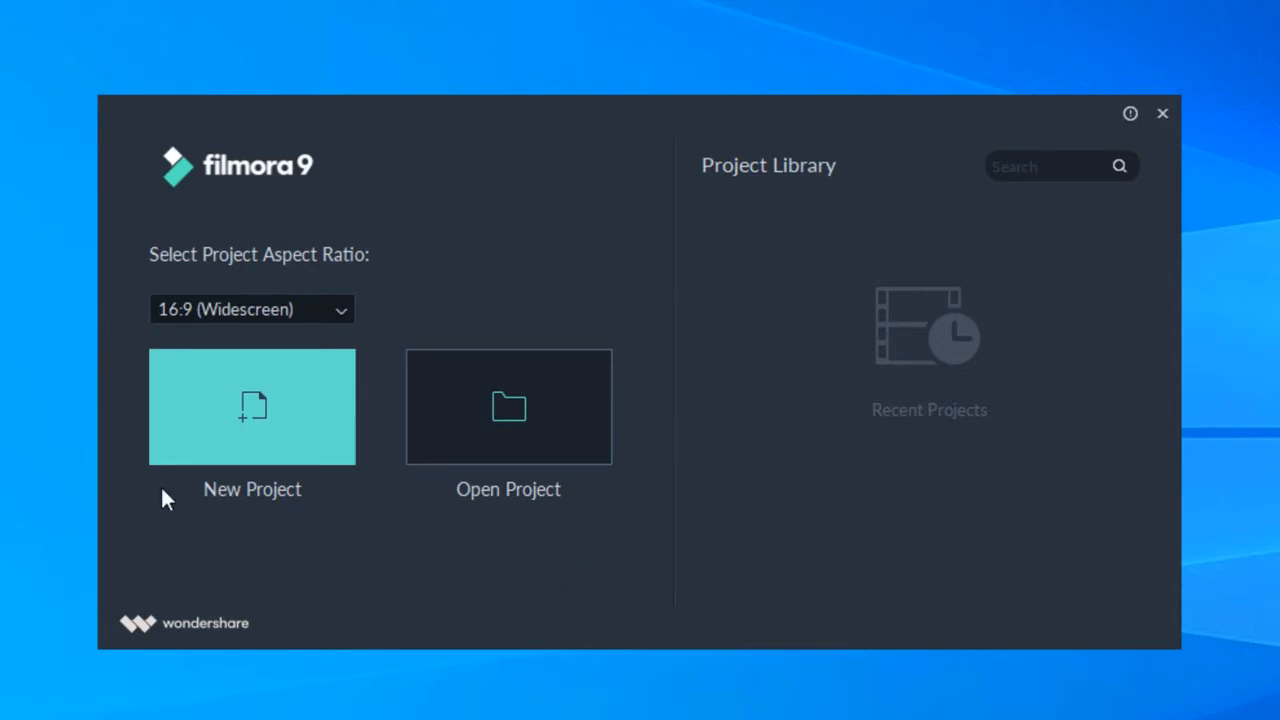
left_click(297, 392)
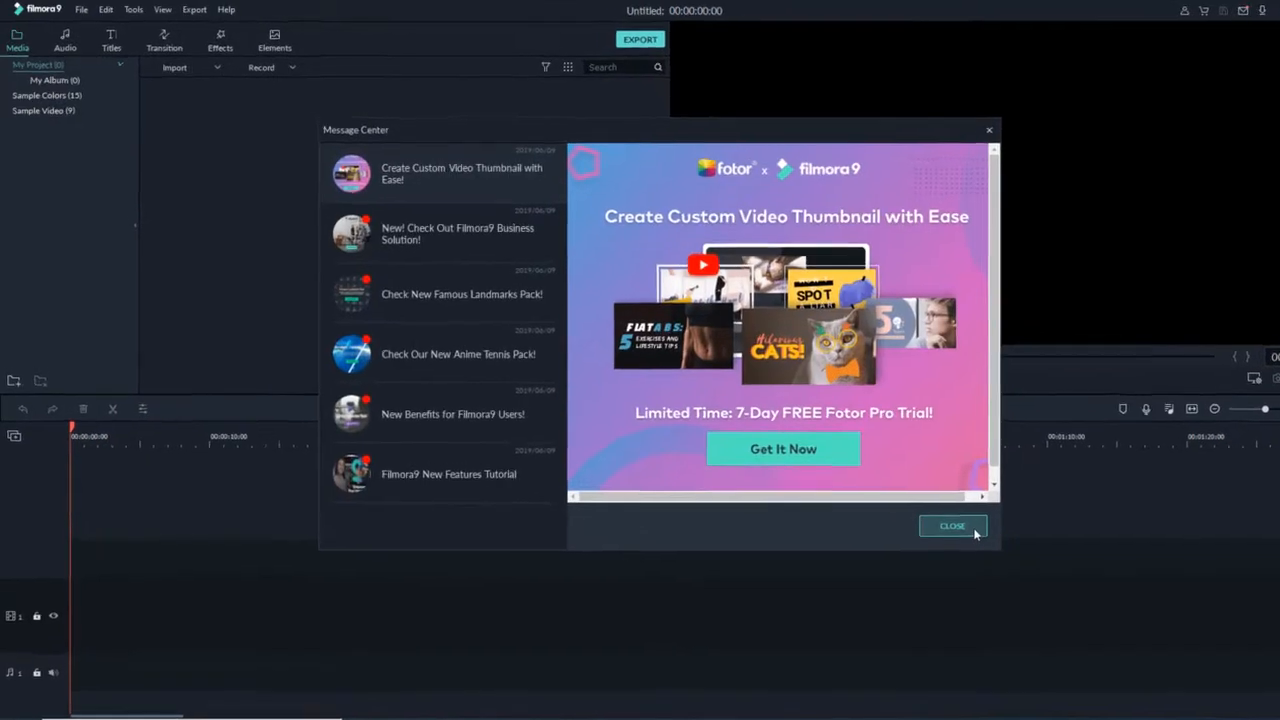
left_click(968, 528)
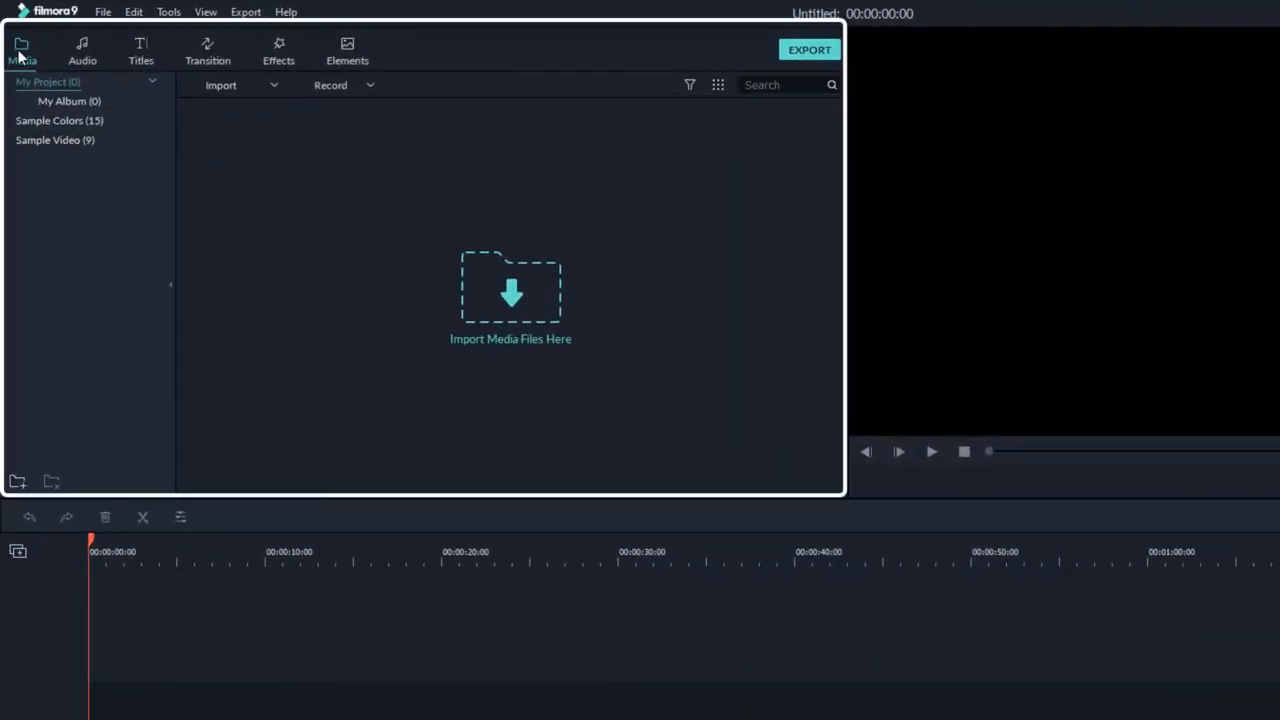
Look through the Audio, Titles, Transition, Effects and Elements libraries and return to the Media library
left_click(83, 52)
left_click(140, 50)
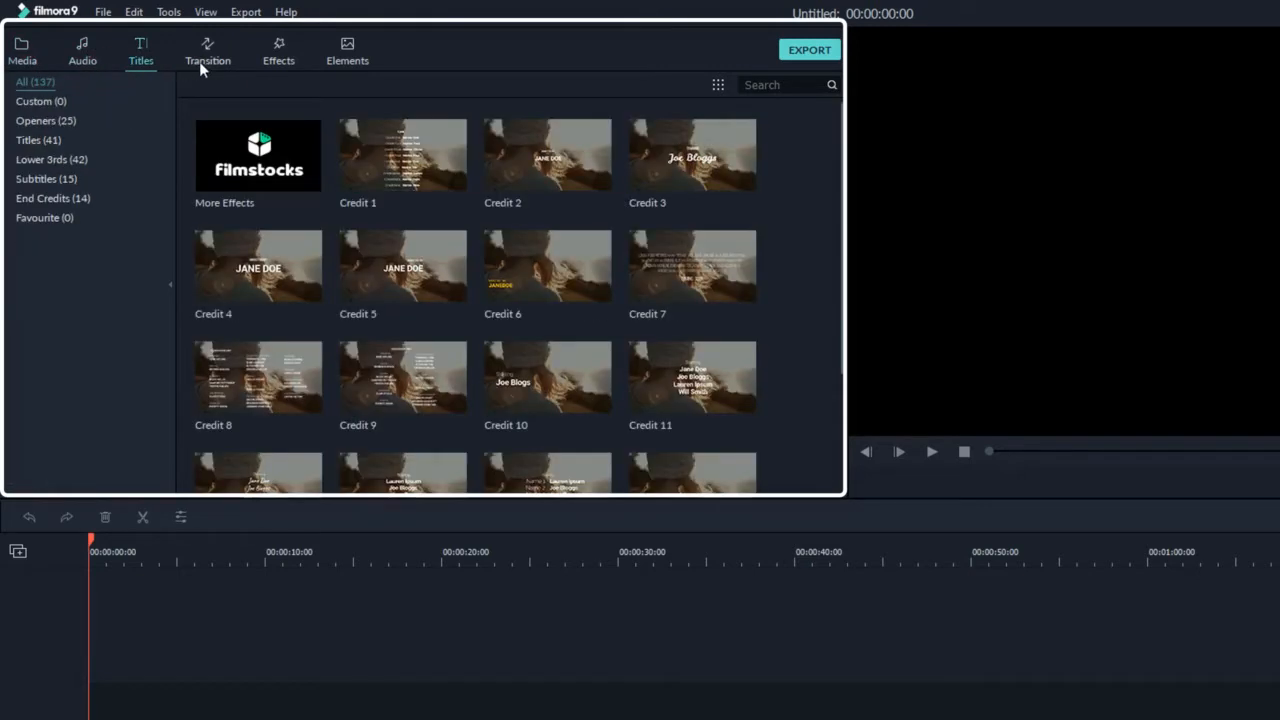
left_click(200, 61)
left_click(278, 55)
left_click(350, 55)
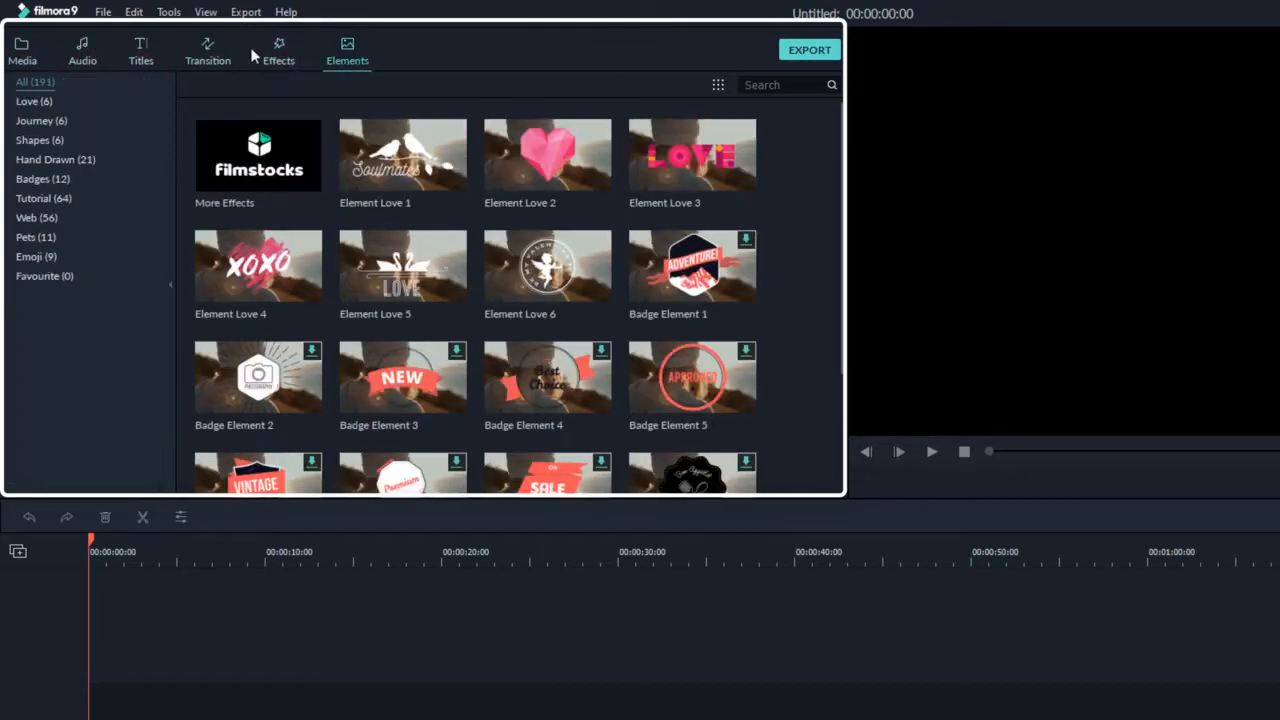
left_click(21, 52)
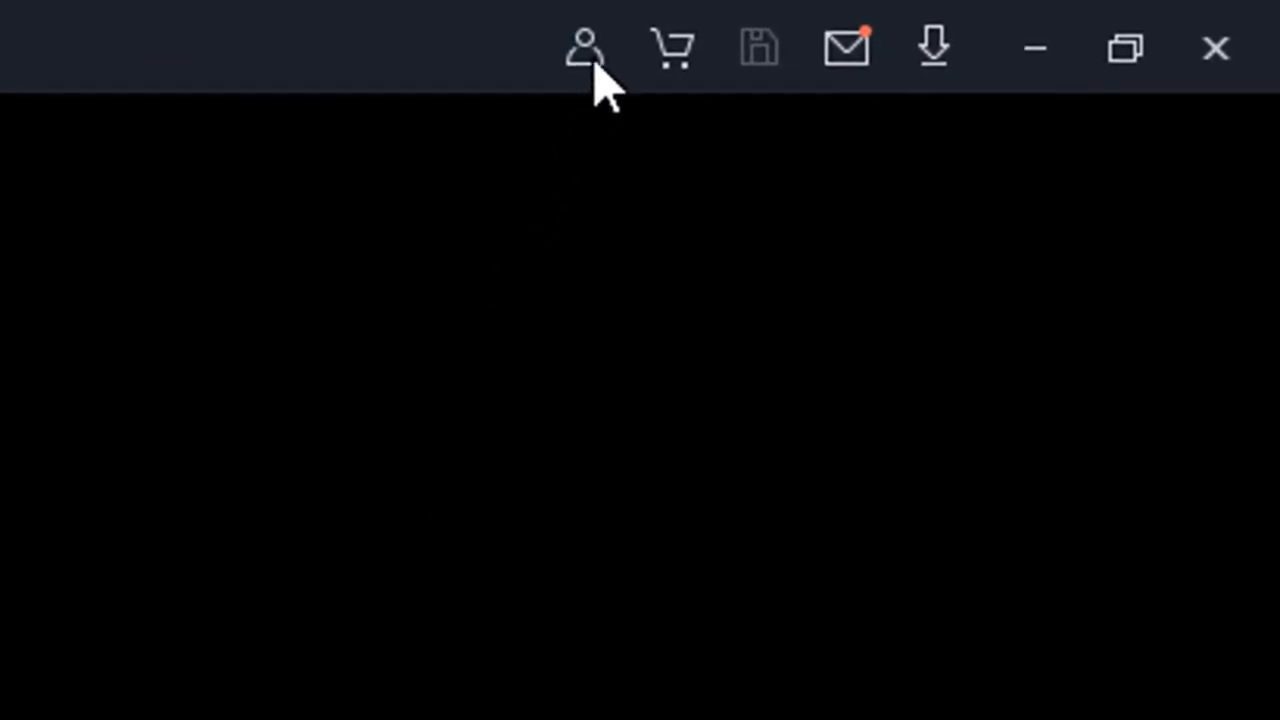
Log in to the Wondershare ID with the account e-mail and password, and check the account's plan details
left_click(596, 68)
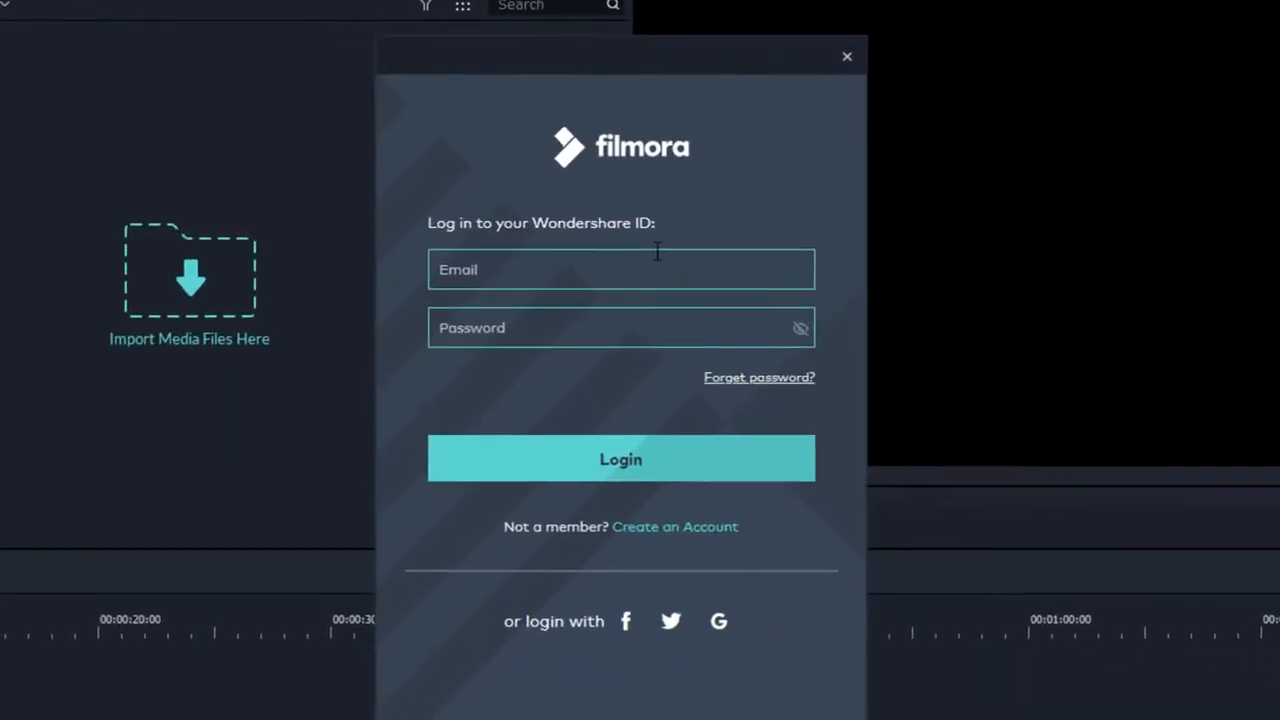
left_click(645, 276)
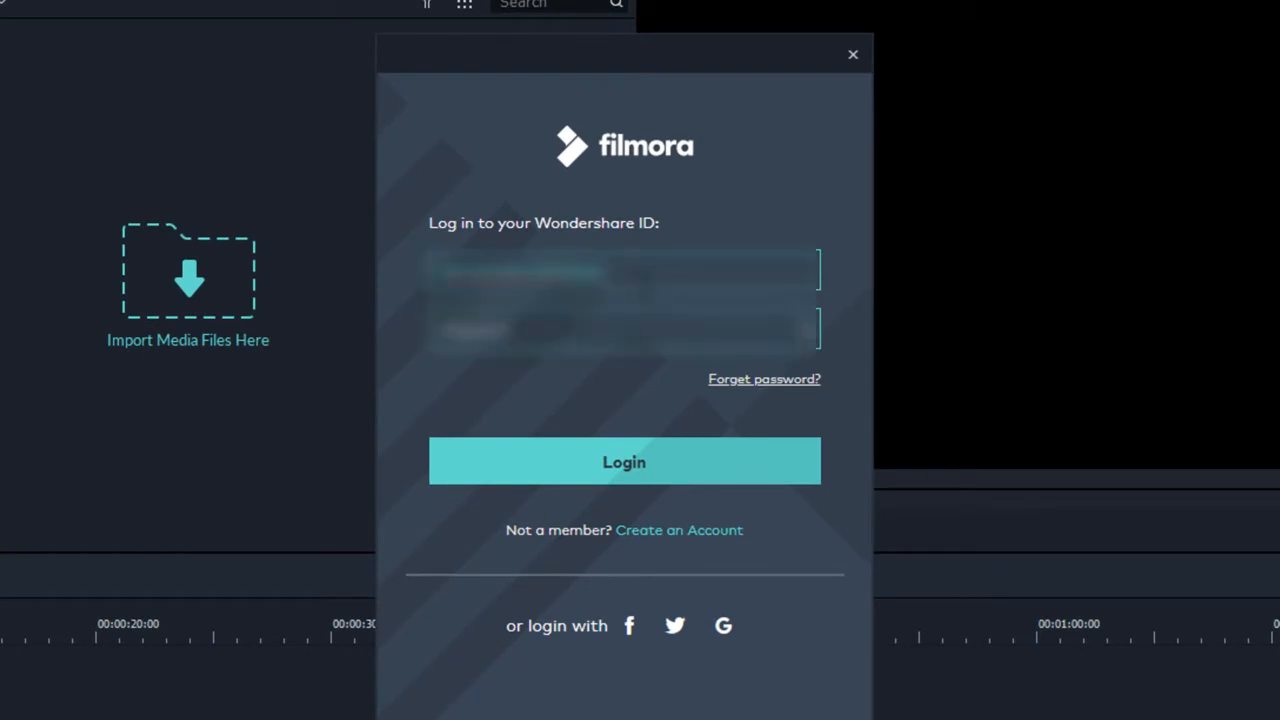
left_click(674, 445)
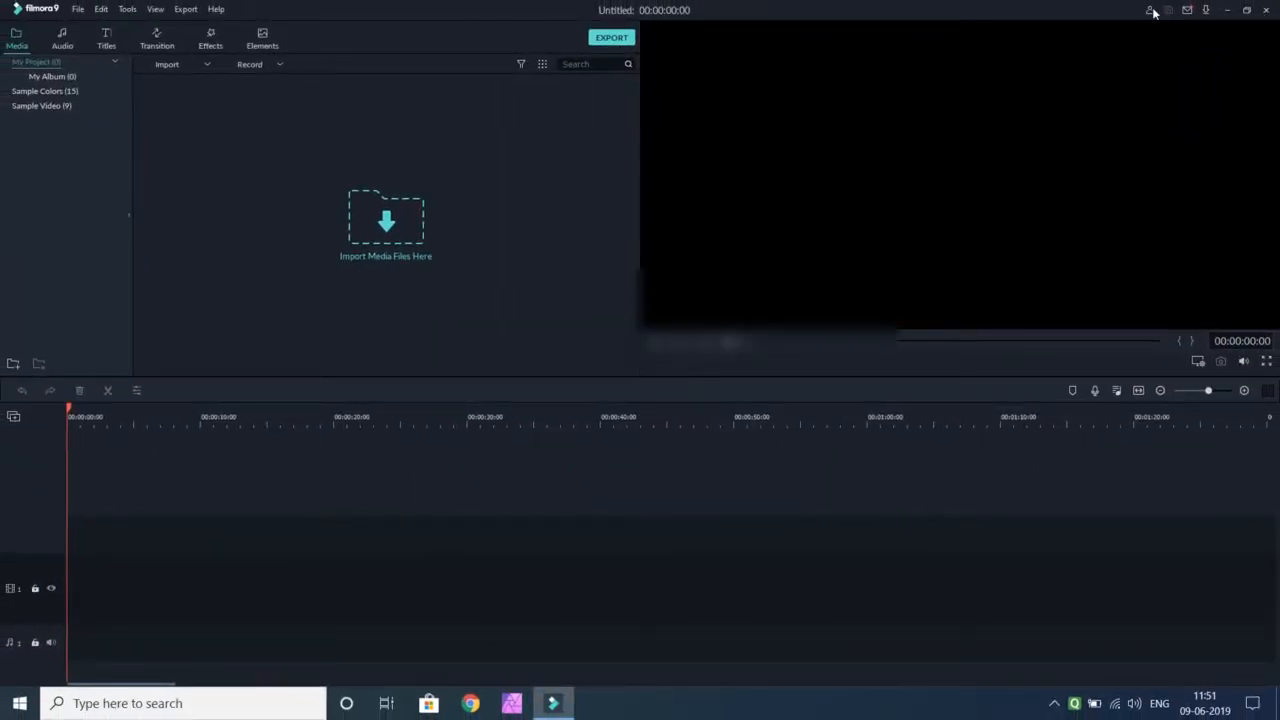
left_click(1148, 9)
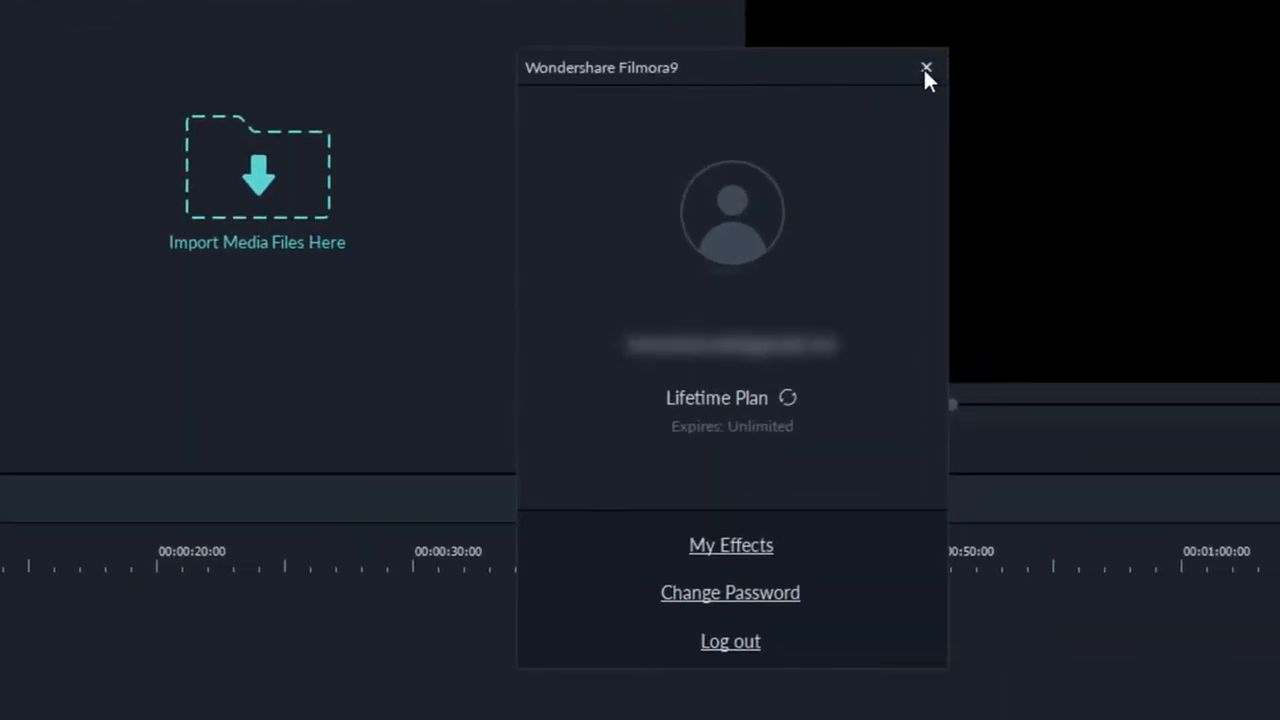
left_click(926, 68)
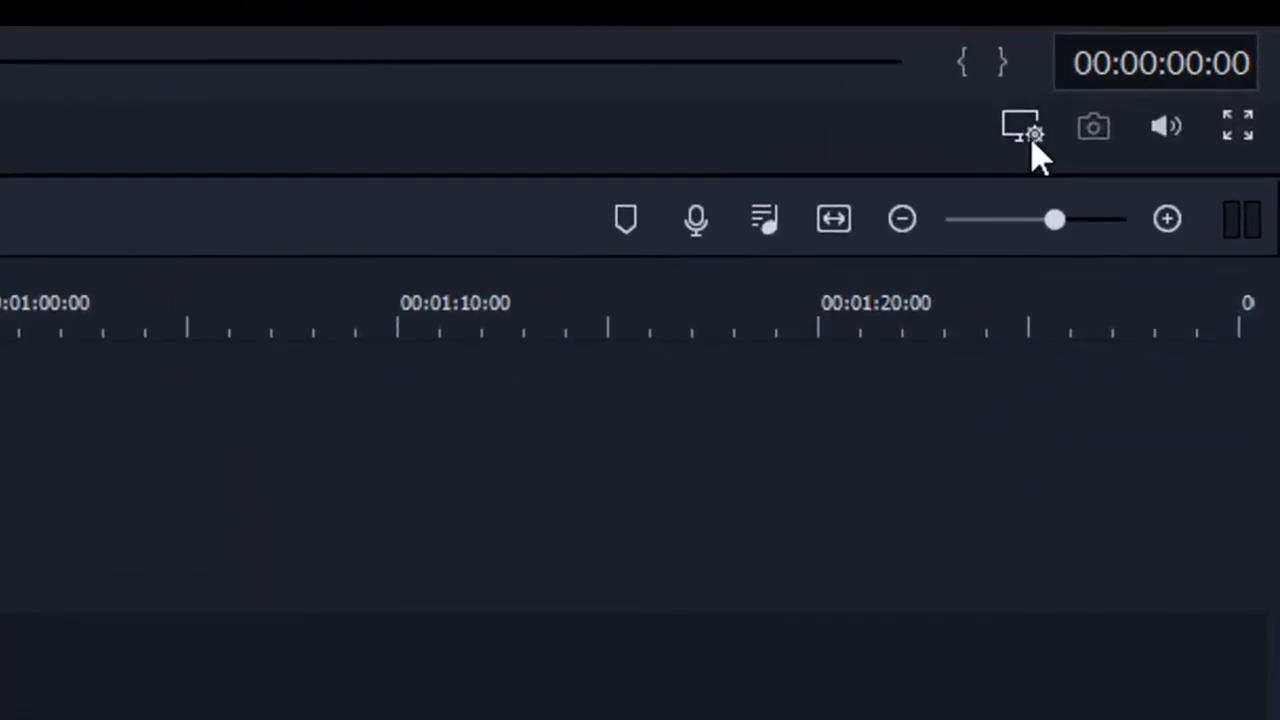
Review the project's aspect ratio settings and accept 16:9 (Widescreen), 1920 x 1080 (Full HD) and 25 fps
left_click(1034, 138)
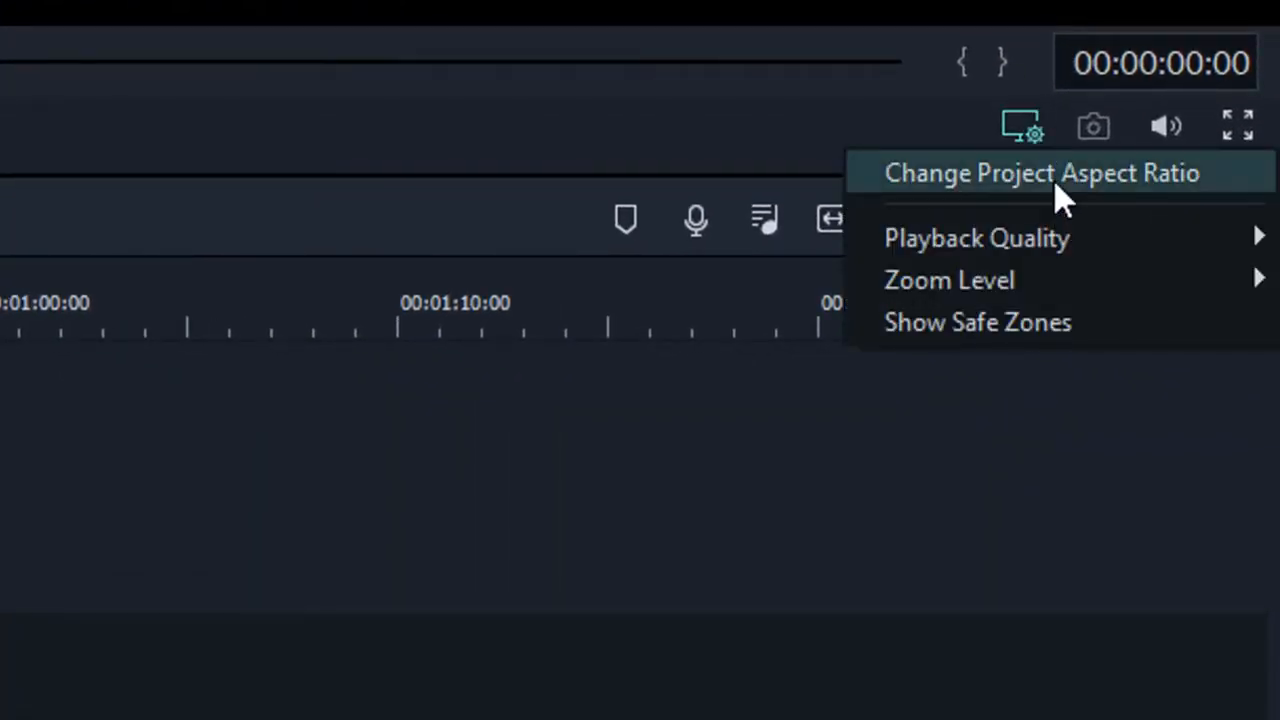
left_click(1040, 174)
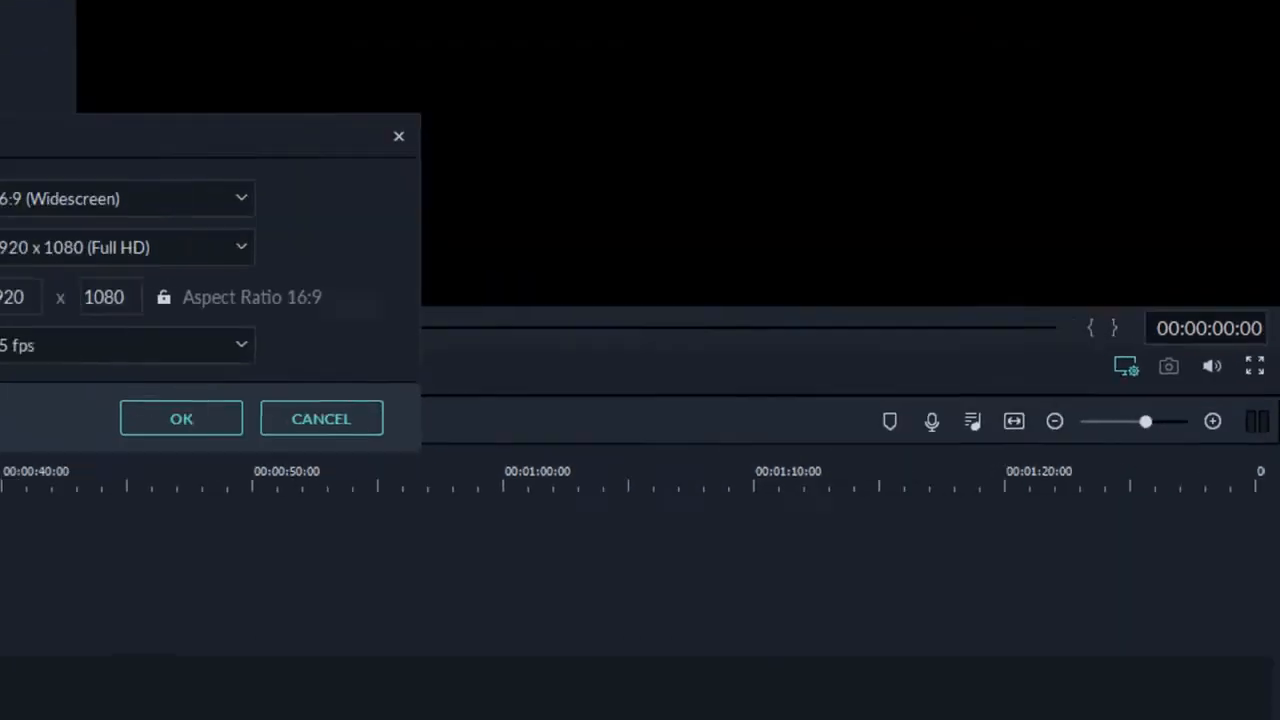
left_click(572, 398)
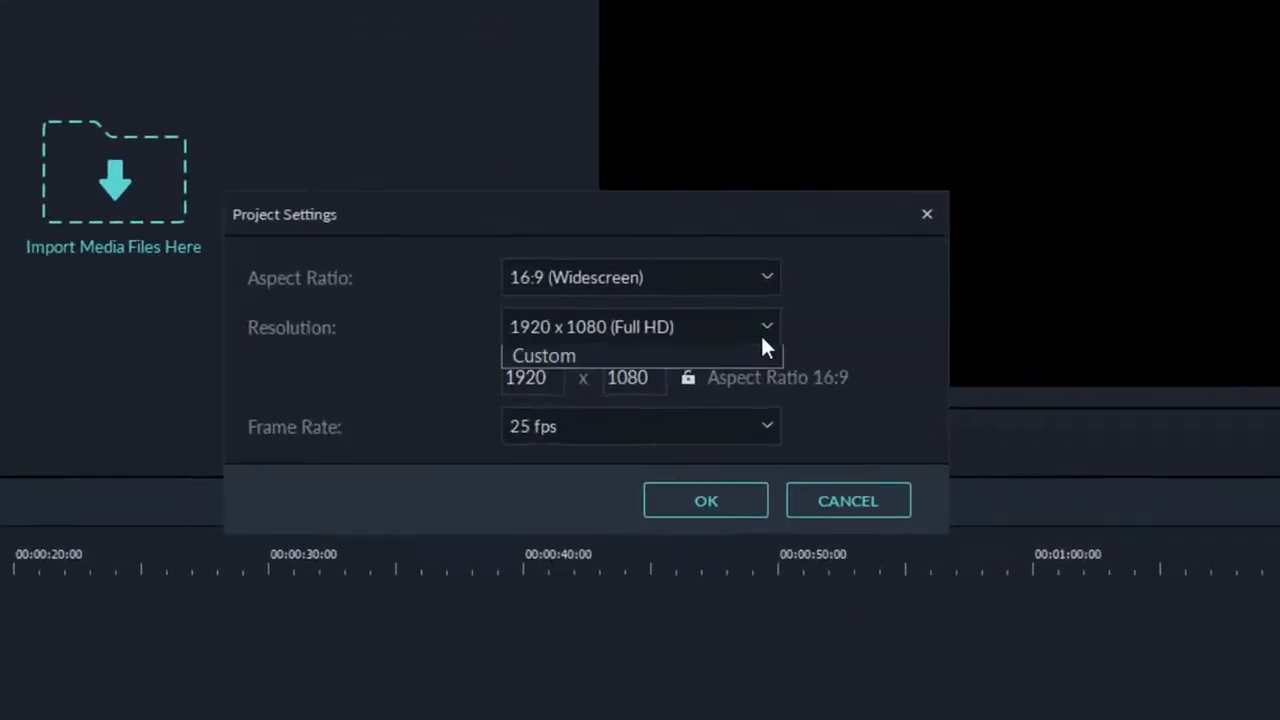
left_click(570, 404)
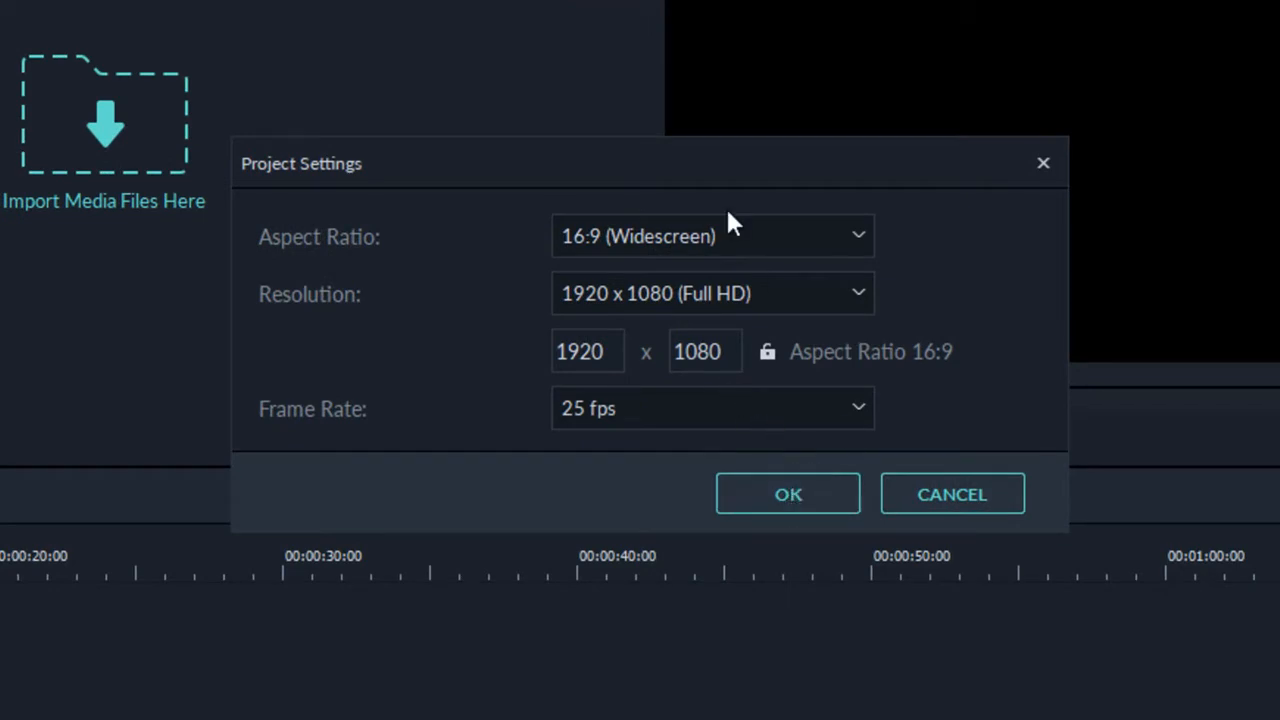
left_click(785, 494)
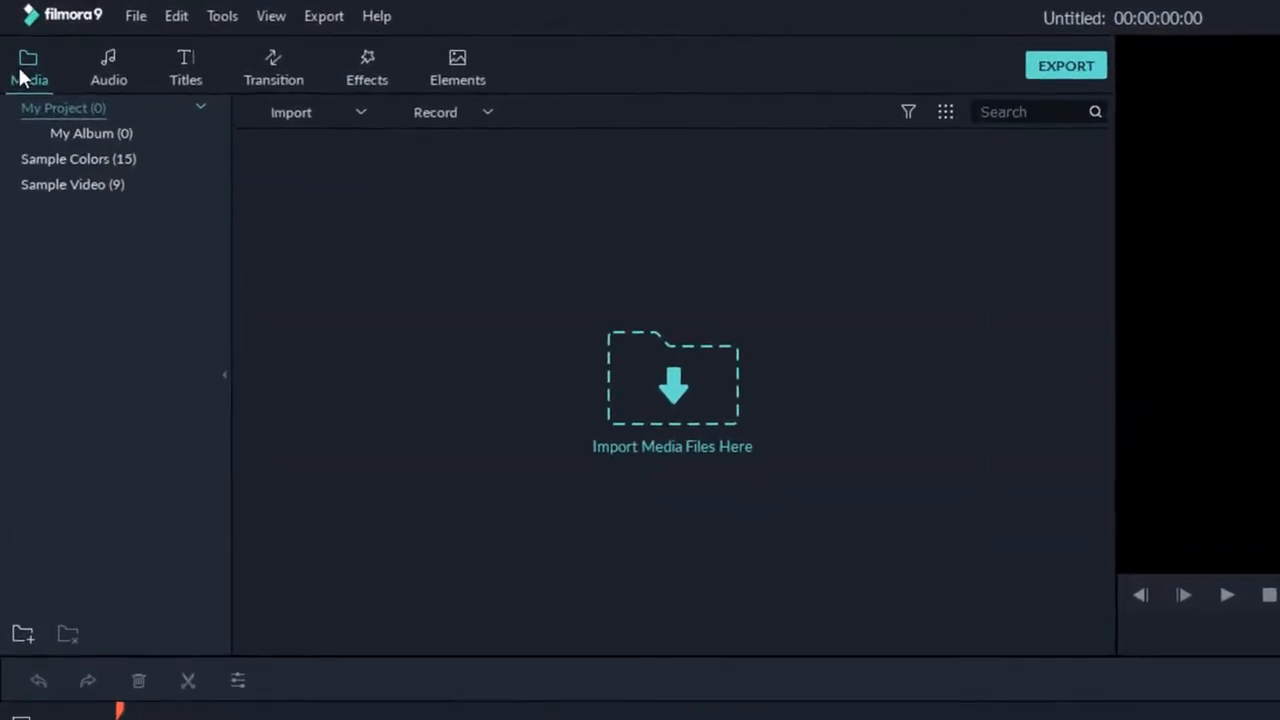
Examine both the media area and the Import Media Files option as ways to browse for files, without importing anything
double_click(522, 385)
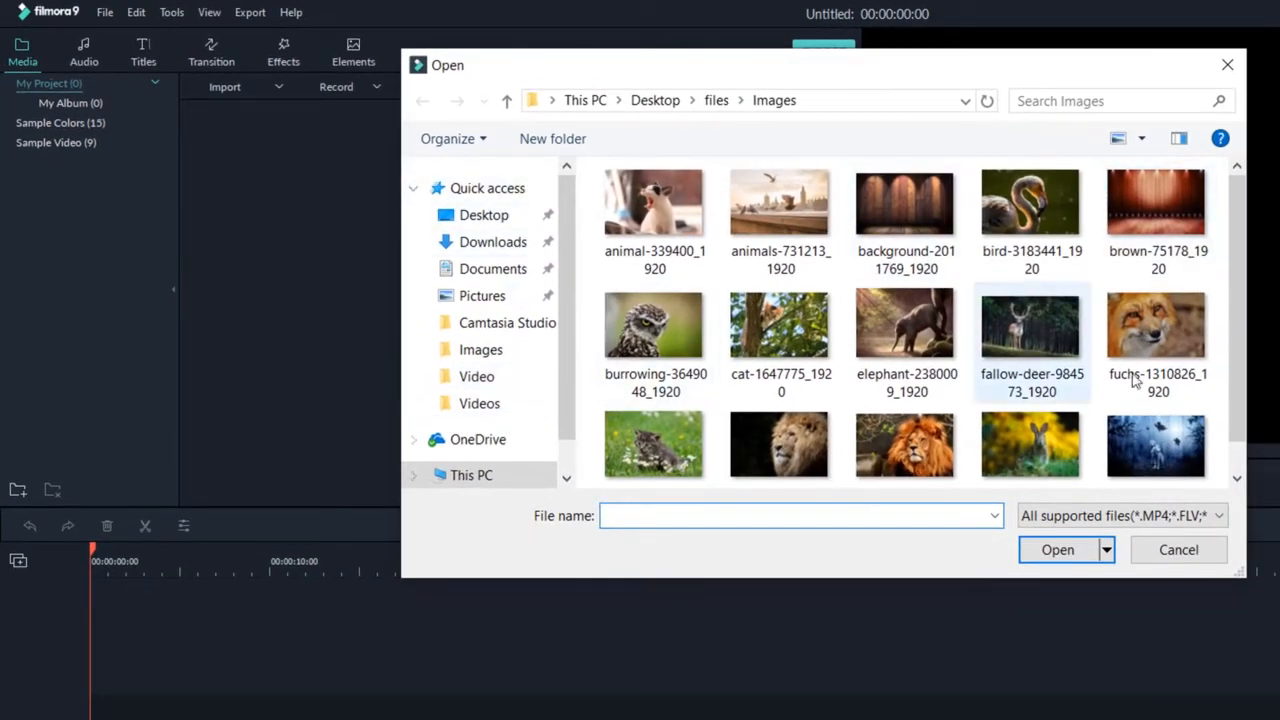
left_click(1165, 550)
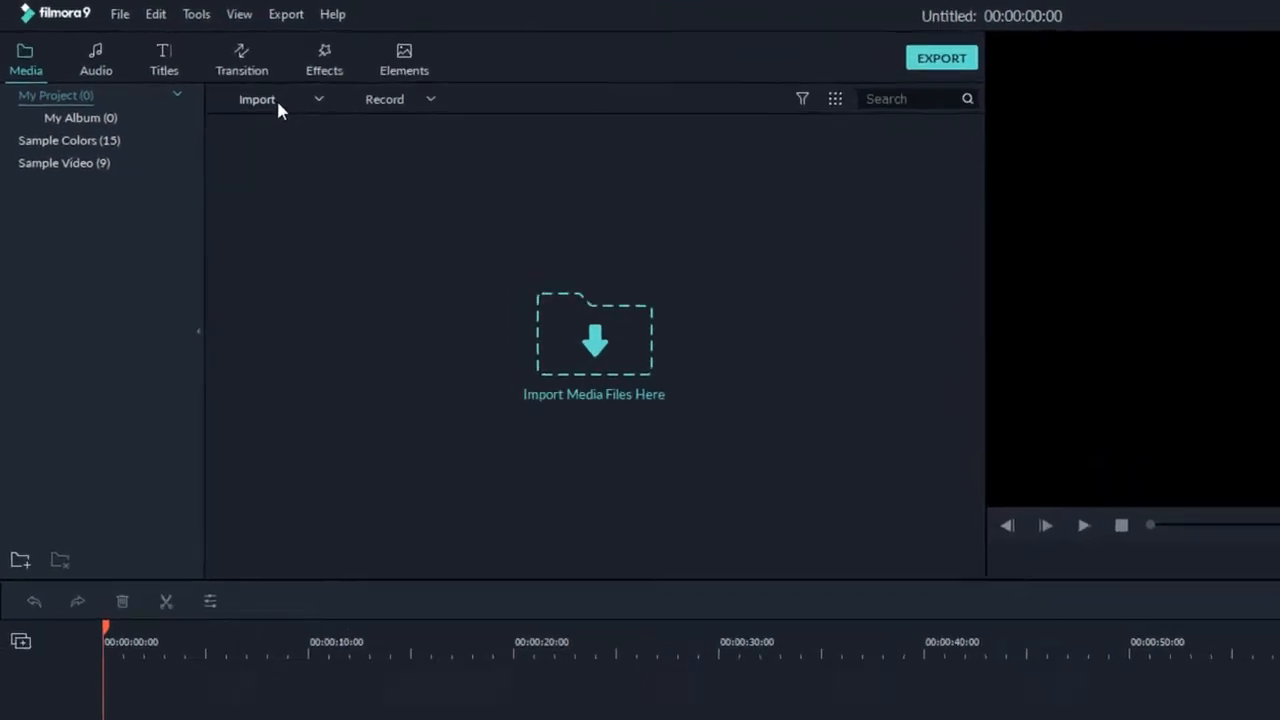
left_click(280, 101)
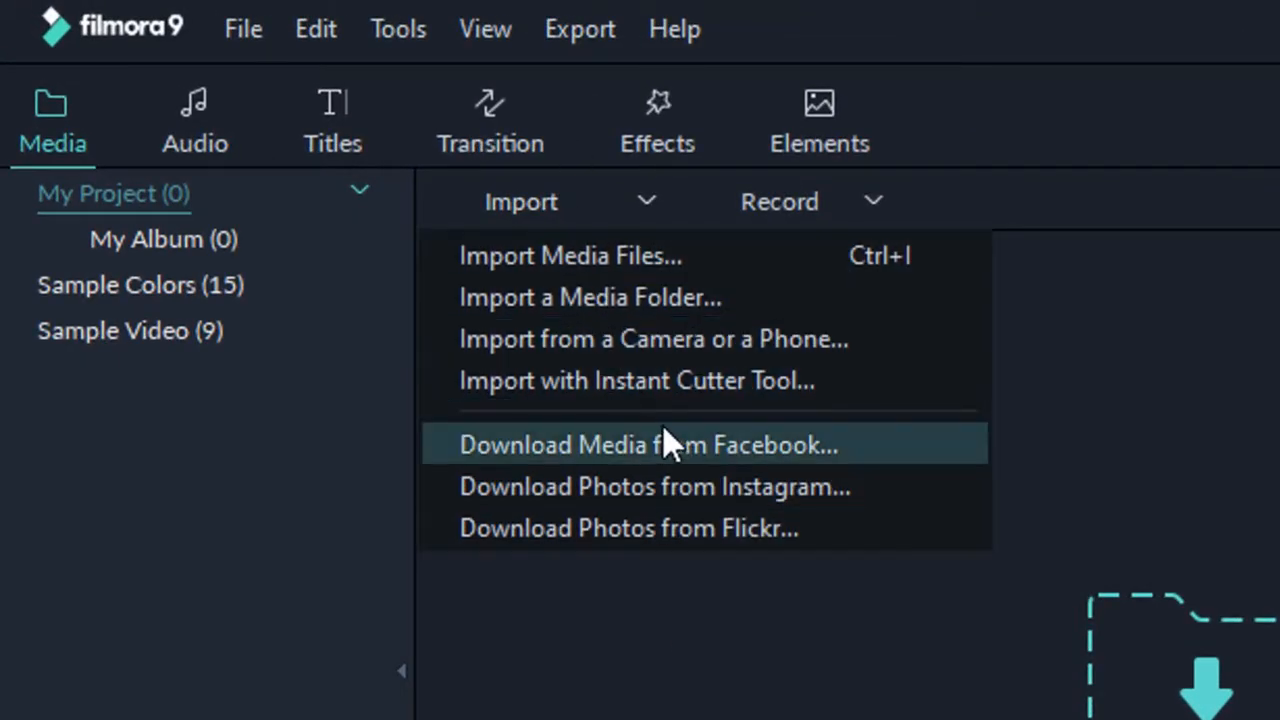
left_click(623, 259)
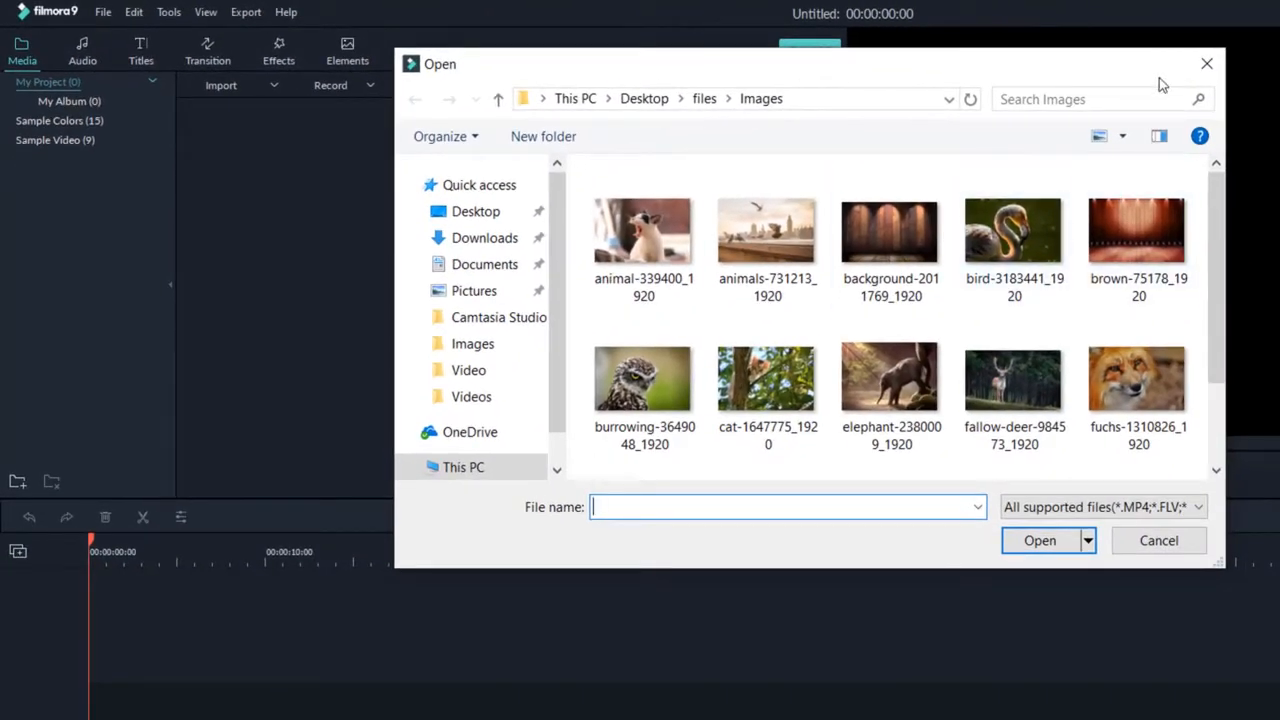
left_click(1206, 63)
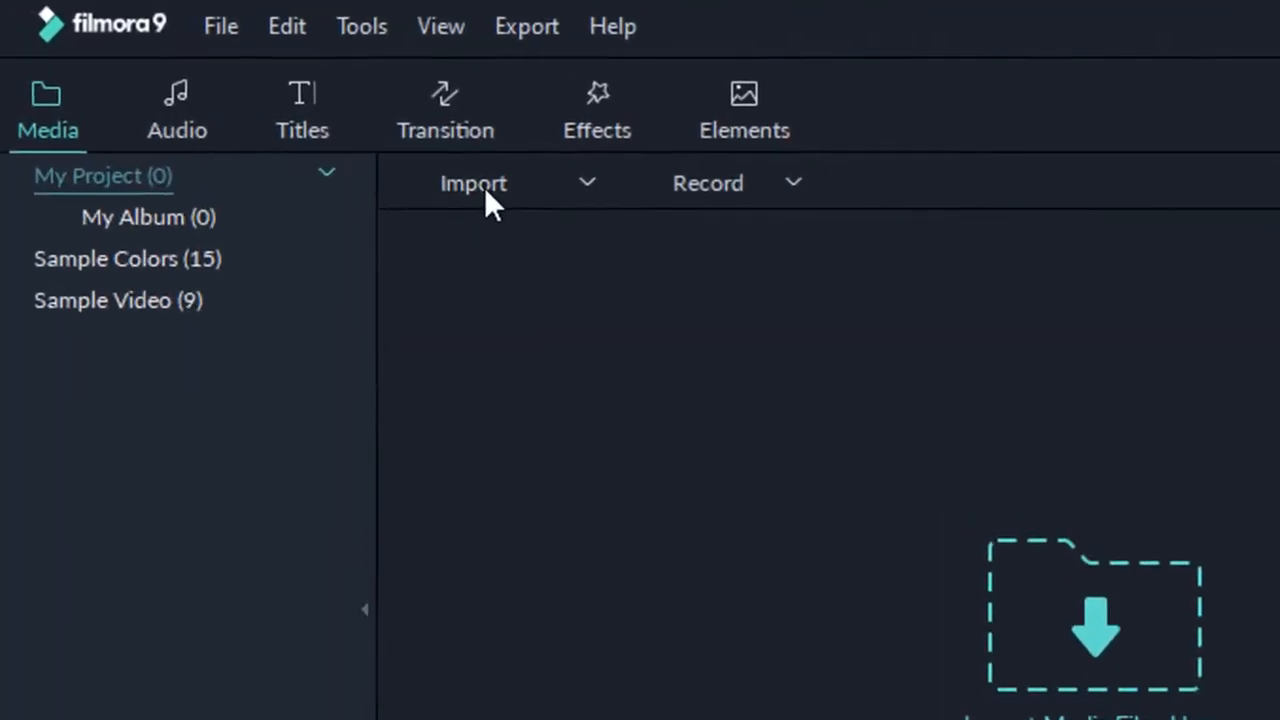
Select the "files" directory for a media folder import, then cancel the import
left_click(484, 187)
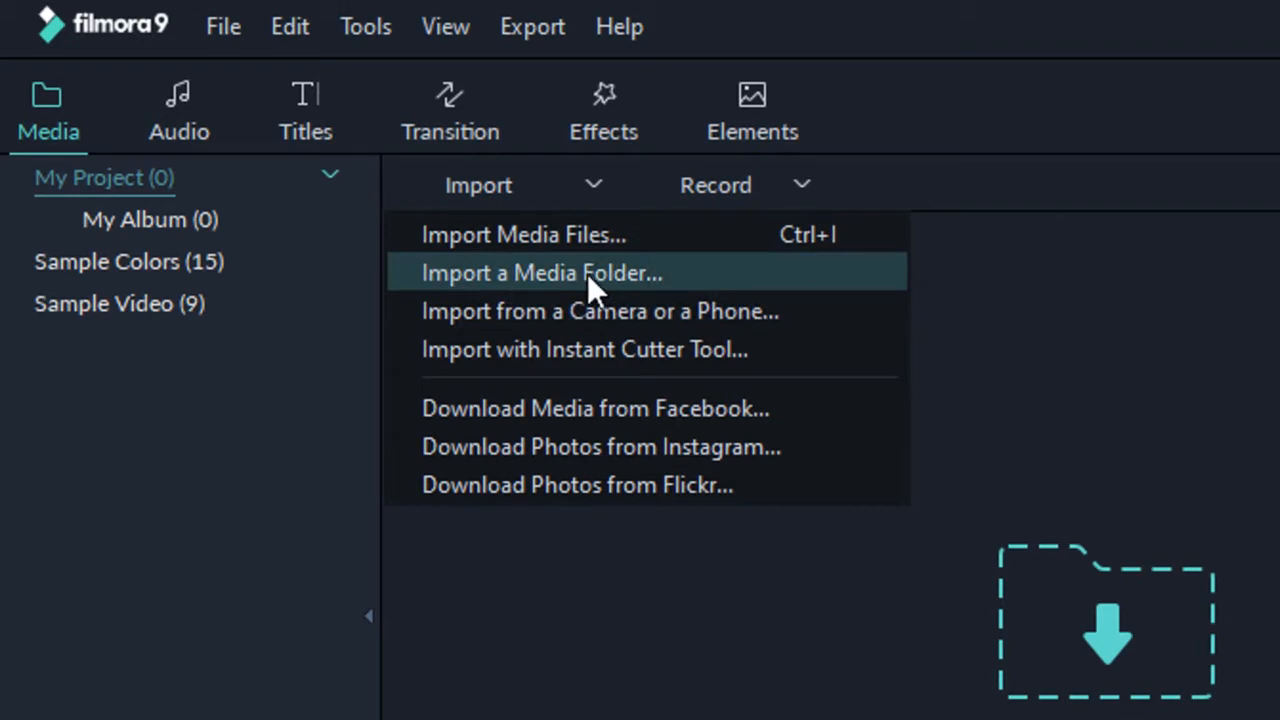
left_click(587, 273)
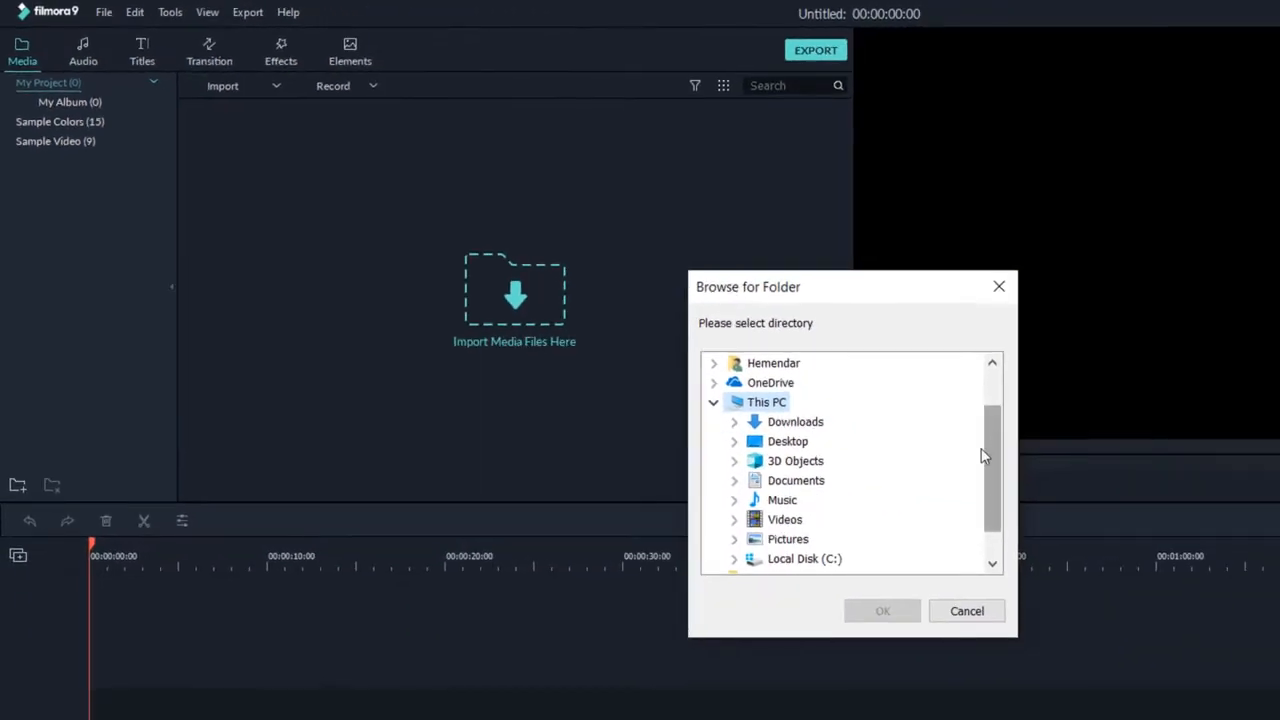
left_click_drag(983, 455, 986, 530)
left_click(757, 539)
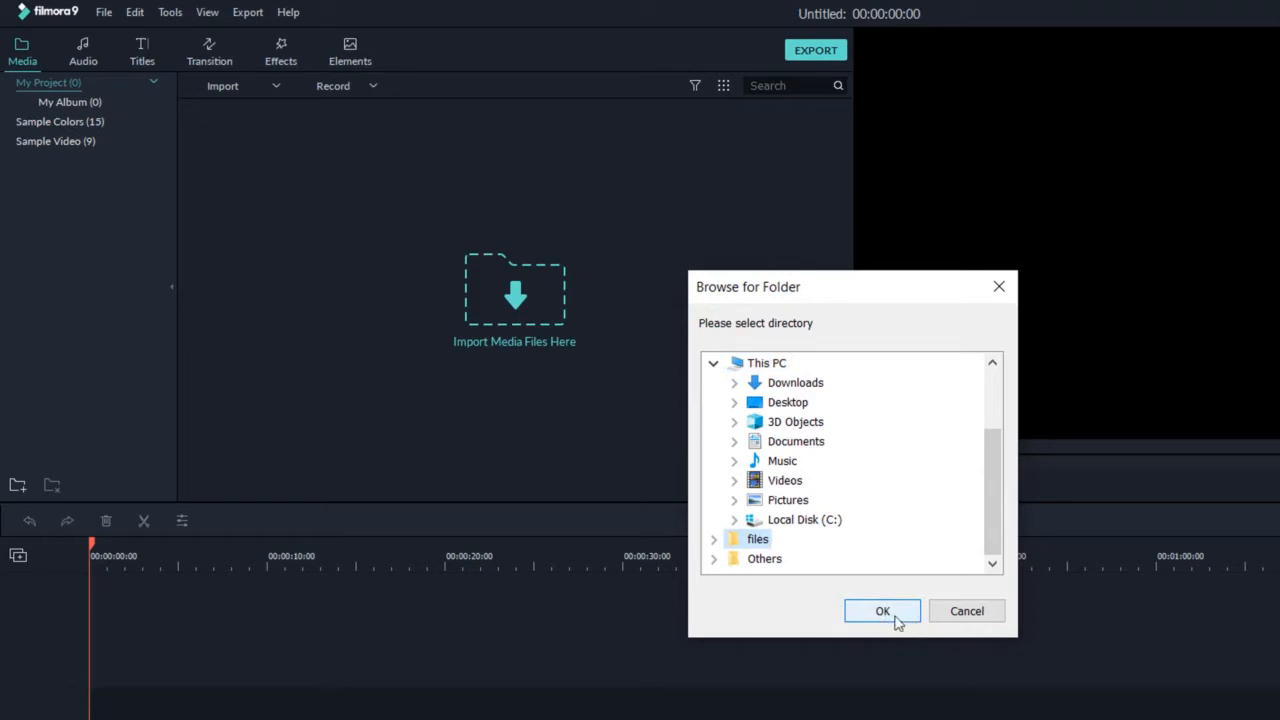
left_click(960, 617)
Check the available devices for importing from a camera or a phone, and close without importing
left_click(231, 86)
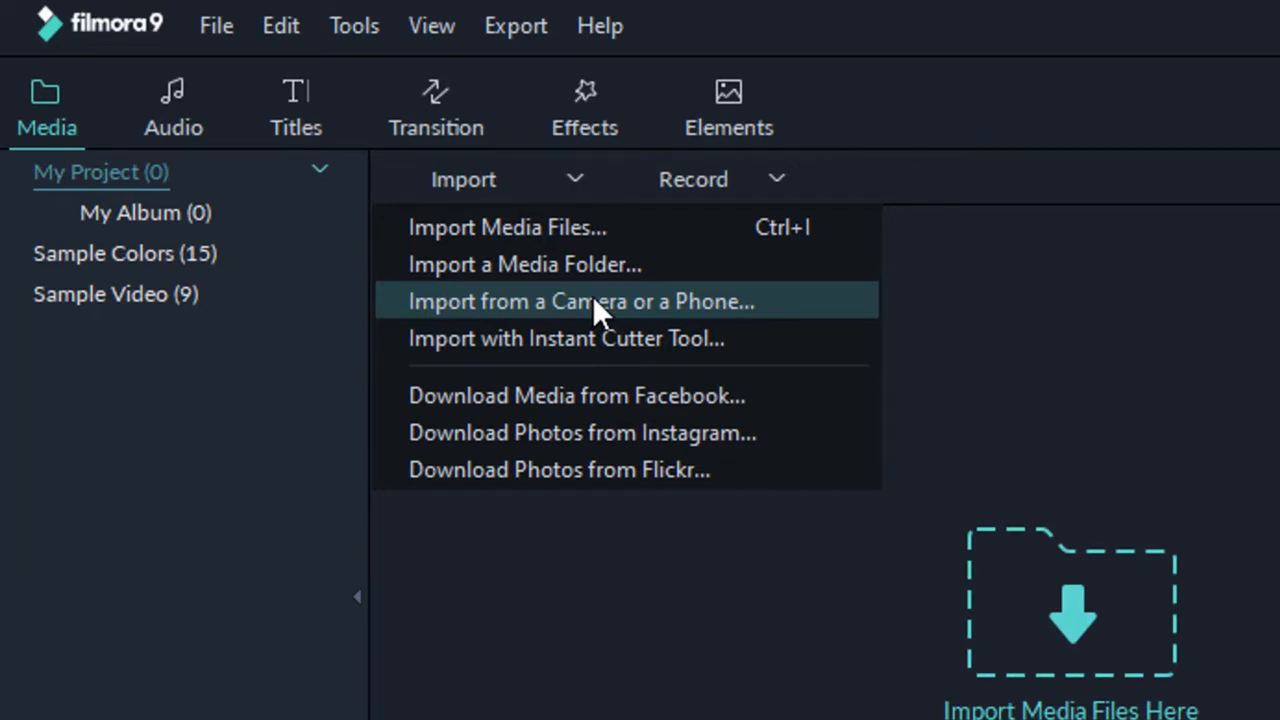
left_click(592, 300)
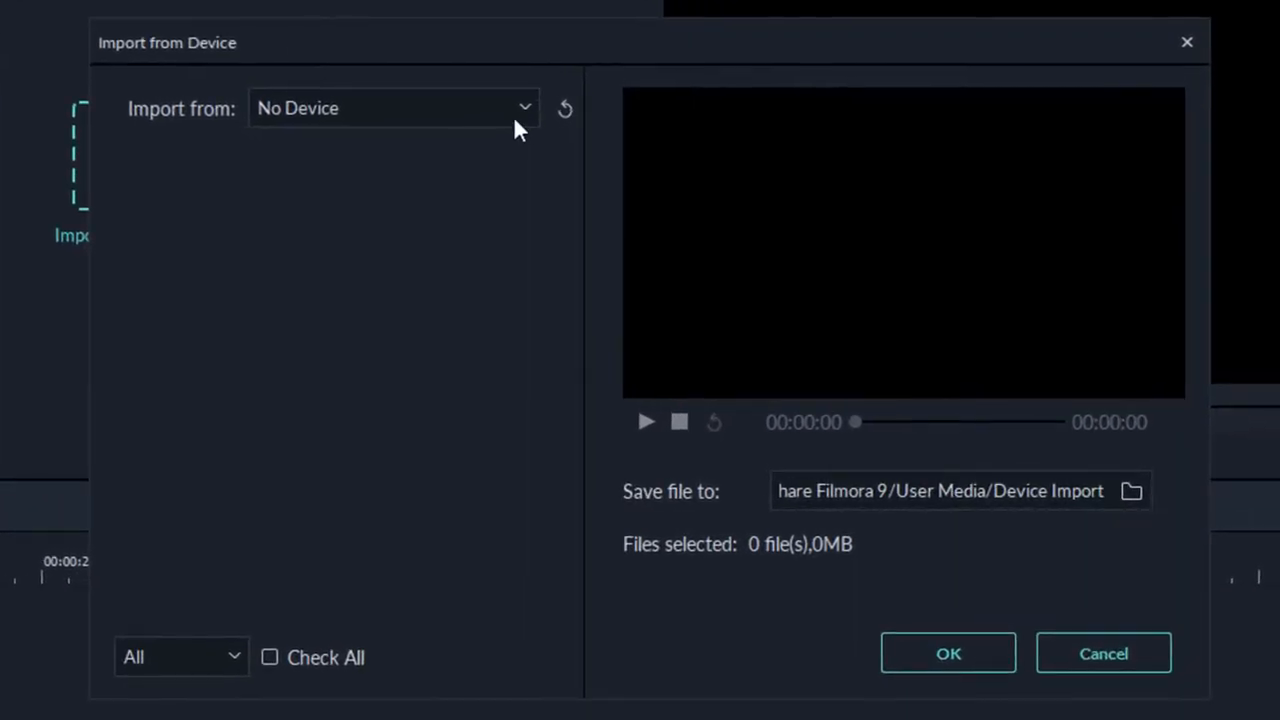
left_click(590, 166)
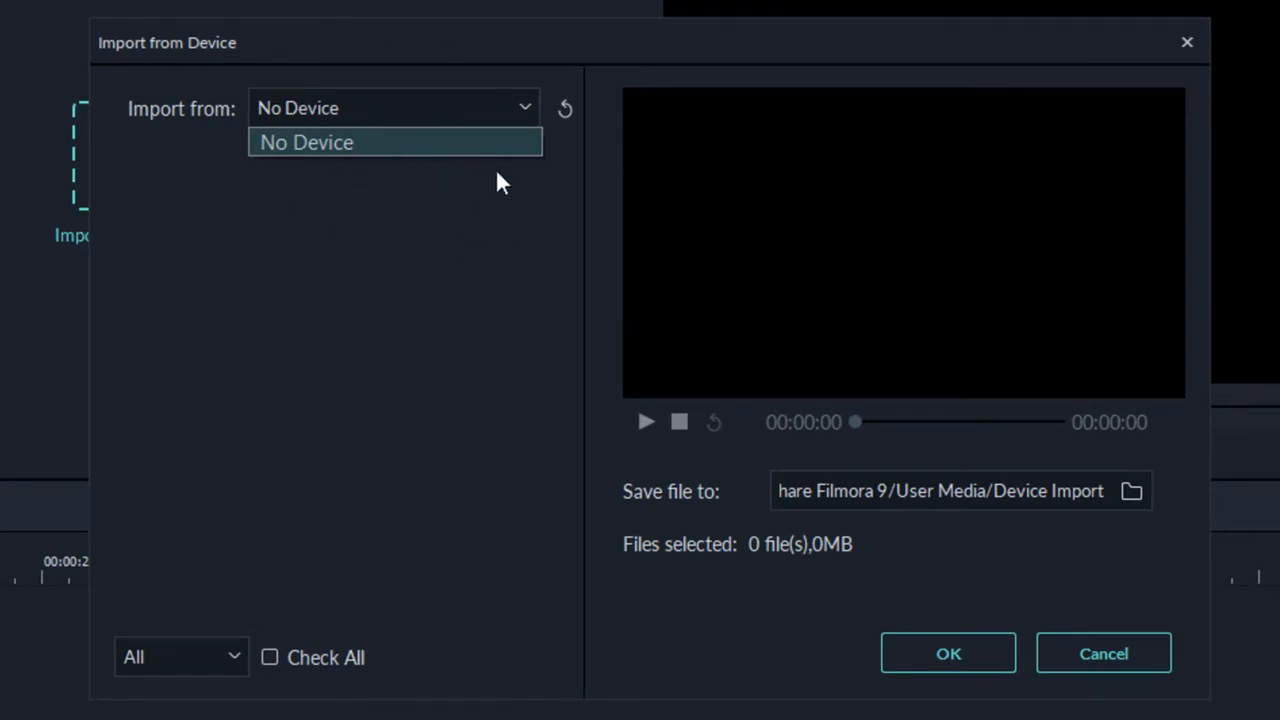
left_click(1084, 651)
View the options for downloading media from Facebook and close them without signing in
left_click(88, 14)
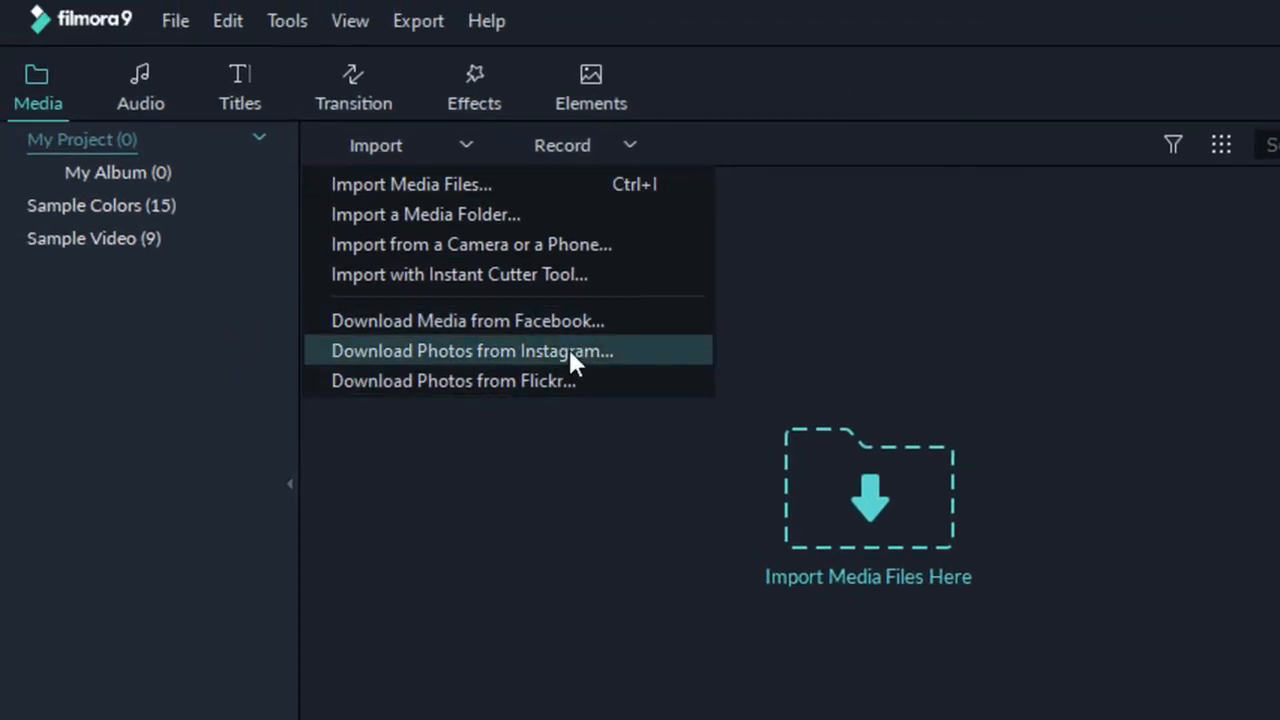
left_click(575, 321)
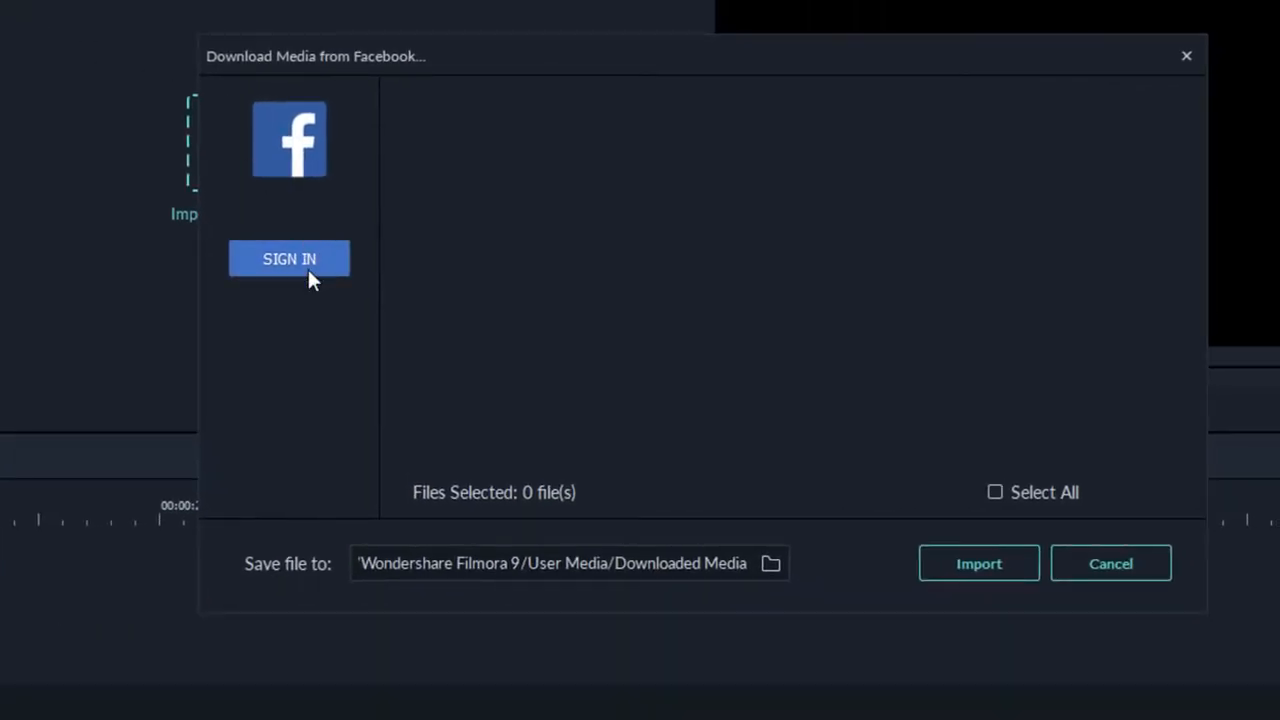
left_click(1129, 563)
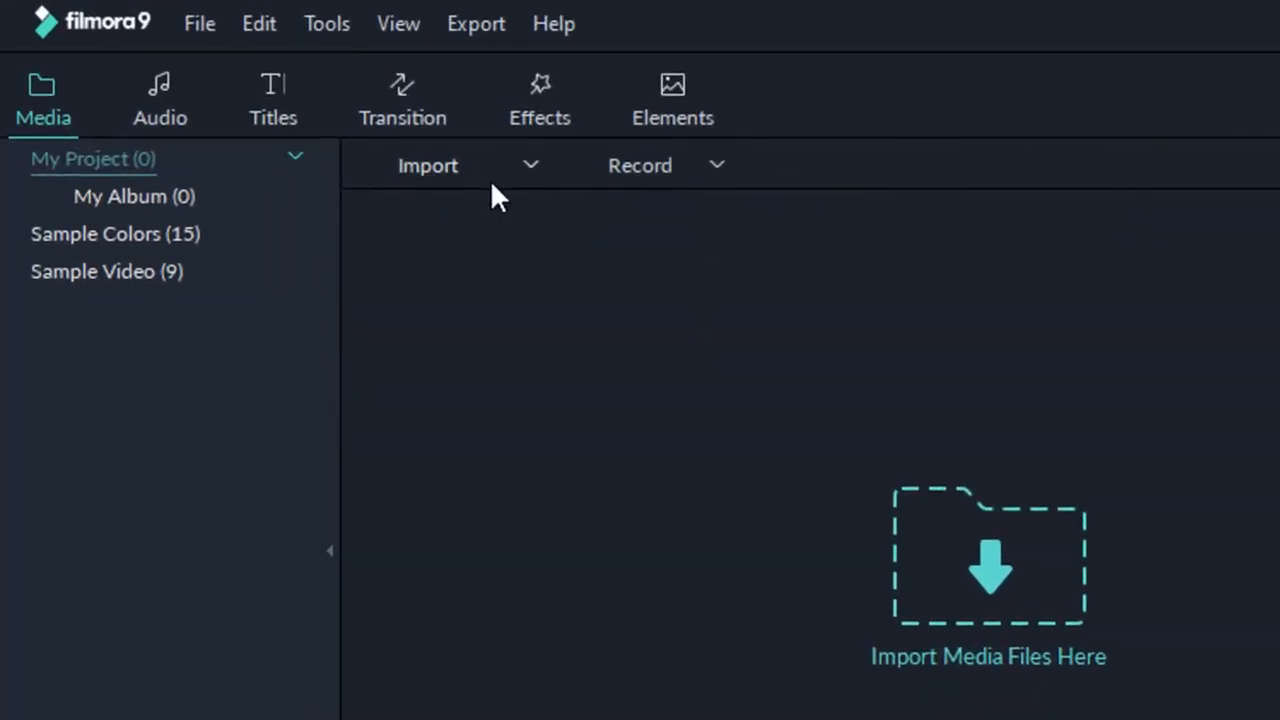
Check the shortcut for Import Media Files, bring up the file browser and close it without choosing a file
left_click(491, 184)
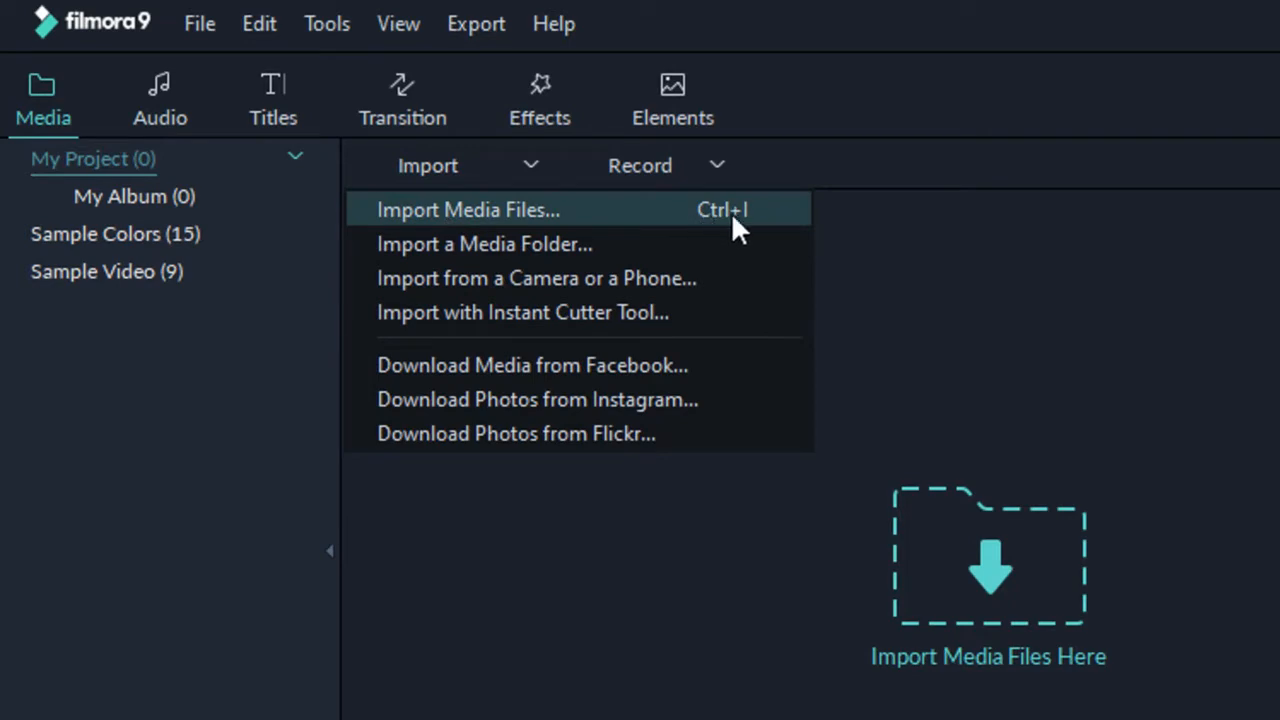
left_click(917, 51)
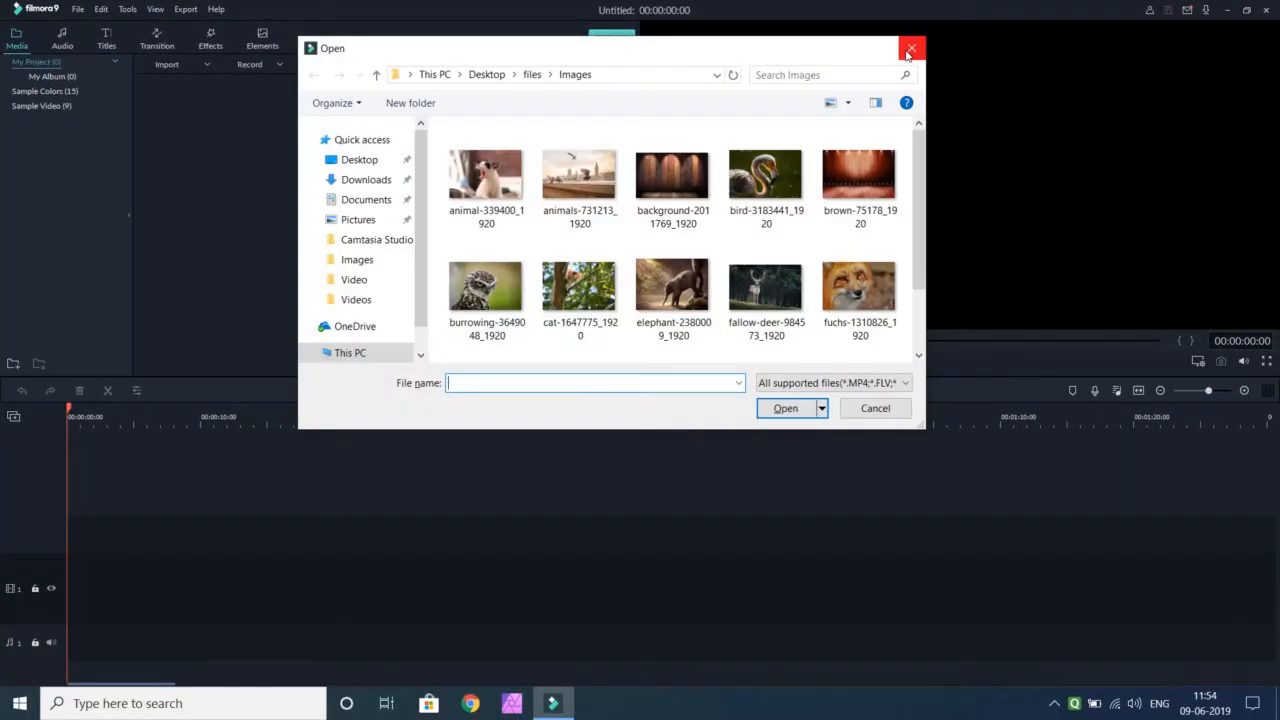
left_click(910, 50)
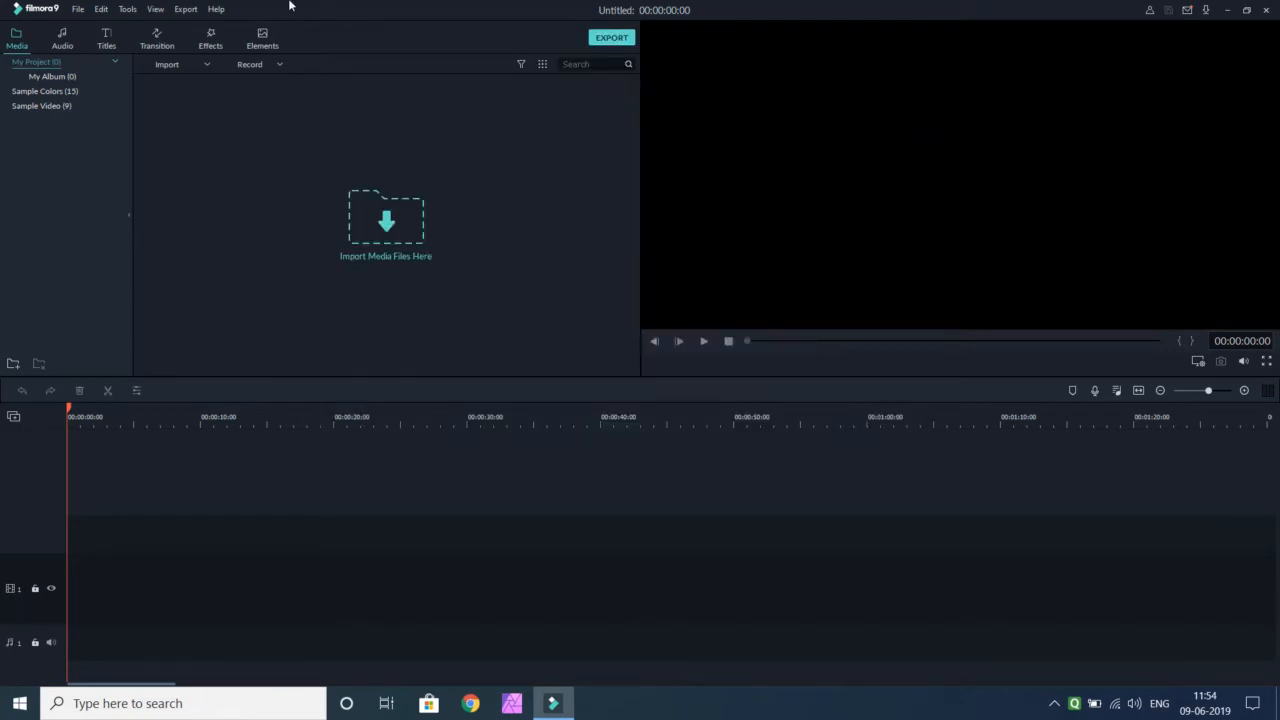
Shrink the editor window and add background-2011769_1920 to the media library directly from the desktop's files > Images folder
left_click_drag(303, 6, 661, 108)
double_click(33, 356)
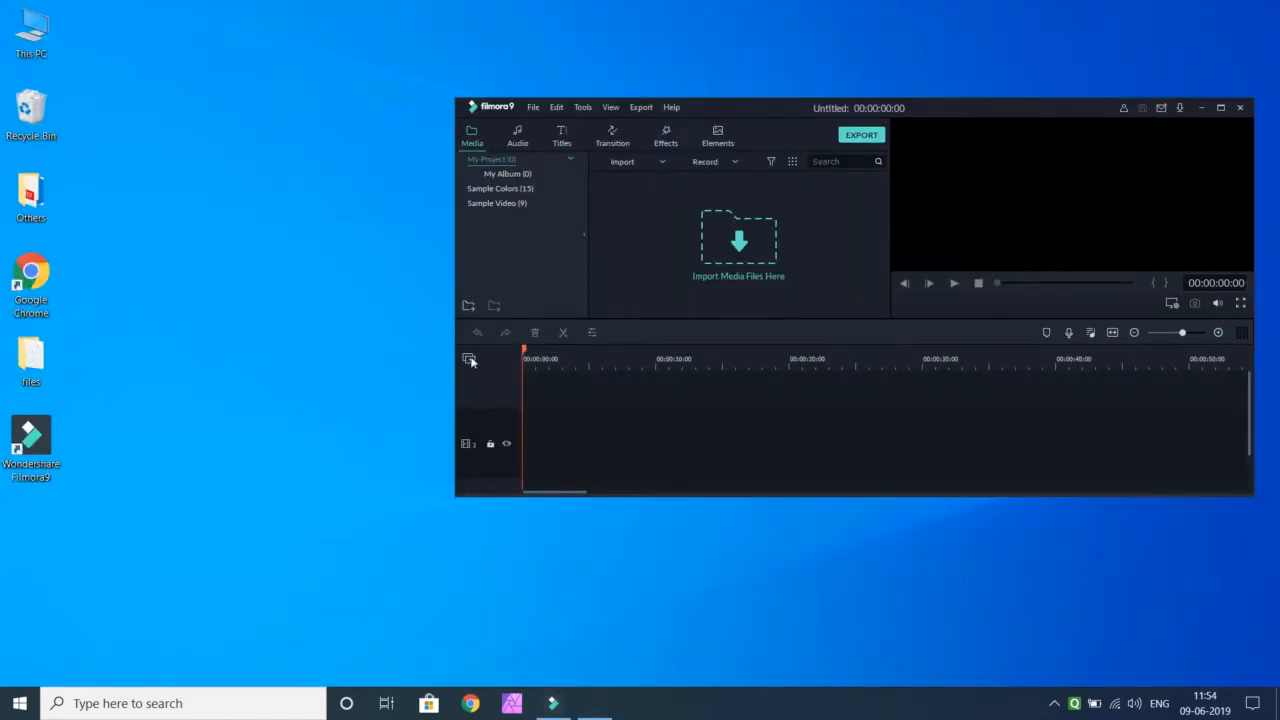
double_click(215, 394)
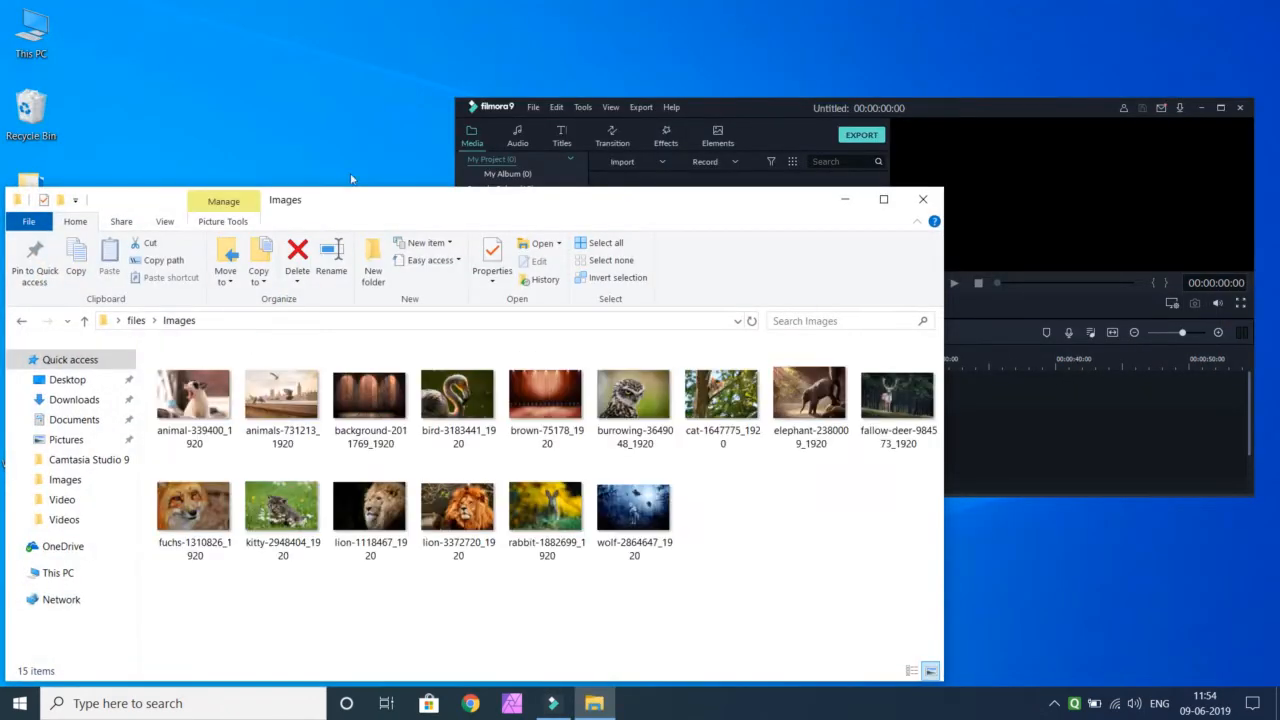
left_click_drag(440, 212, 503, 410)
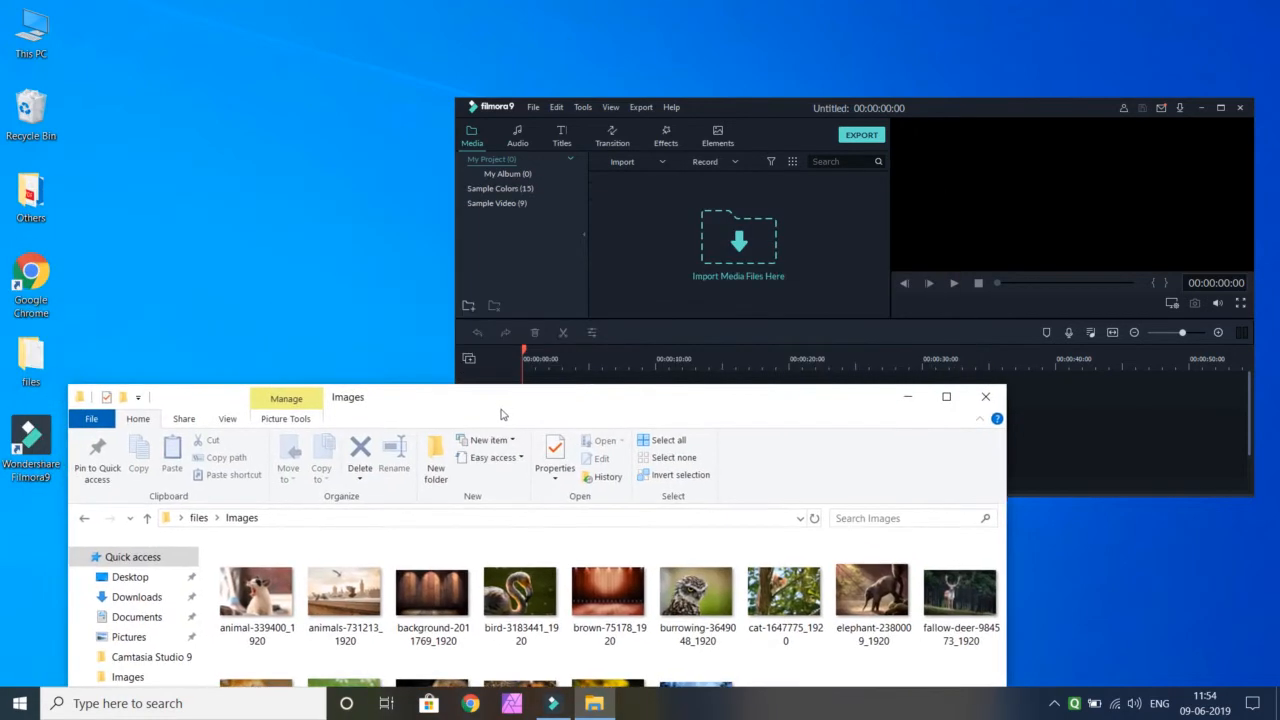
left_click_drag(433, 598, 650, 215)
left_click(985, 396)
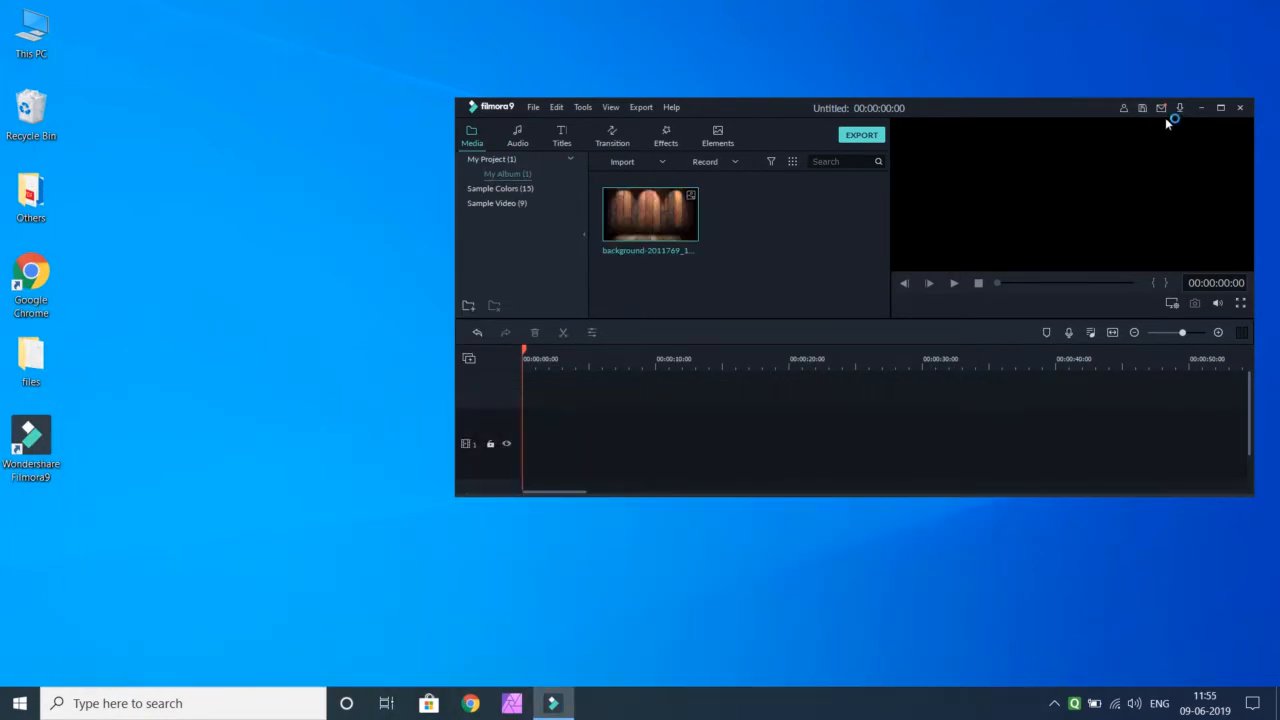
Maximize the editor and bring up the file browser for importing media files
left_click(1220, 107)
left_click(178, 66)
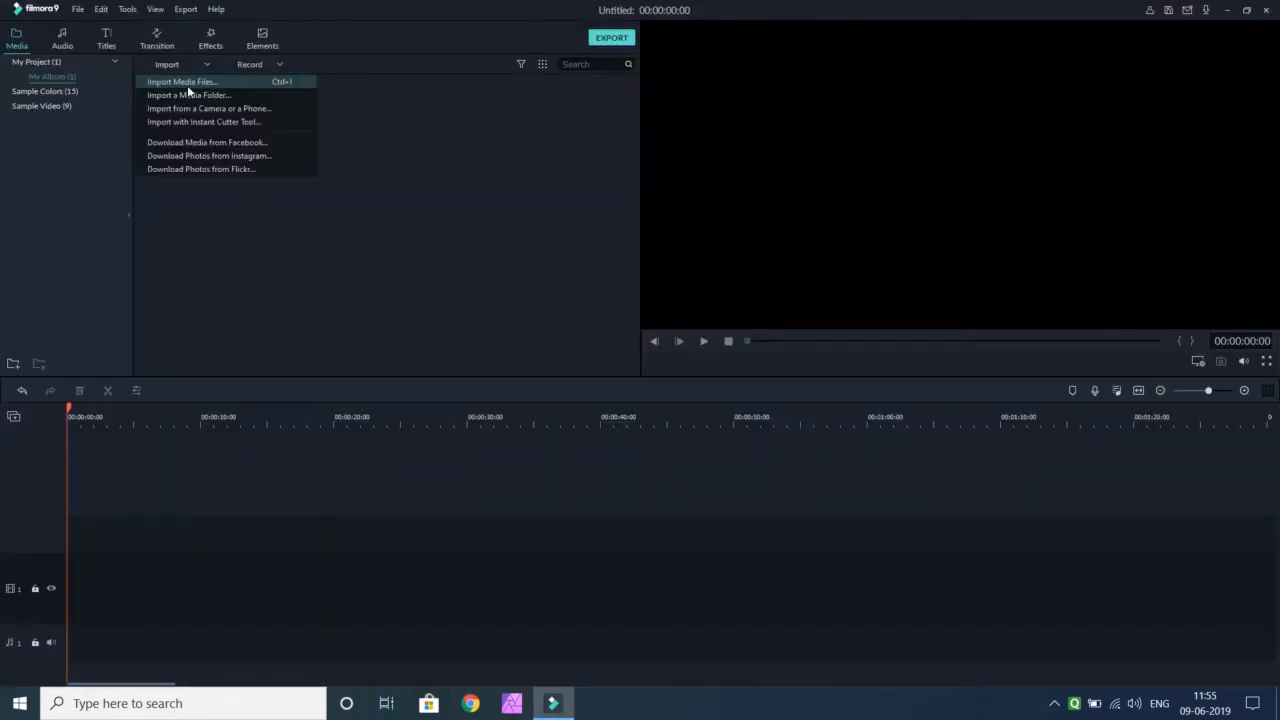
left_click(187, 85)
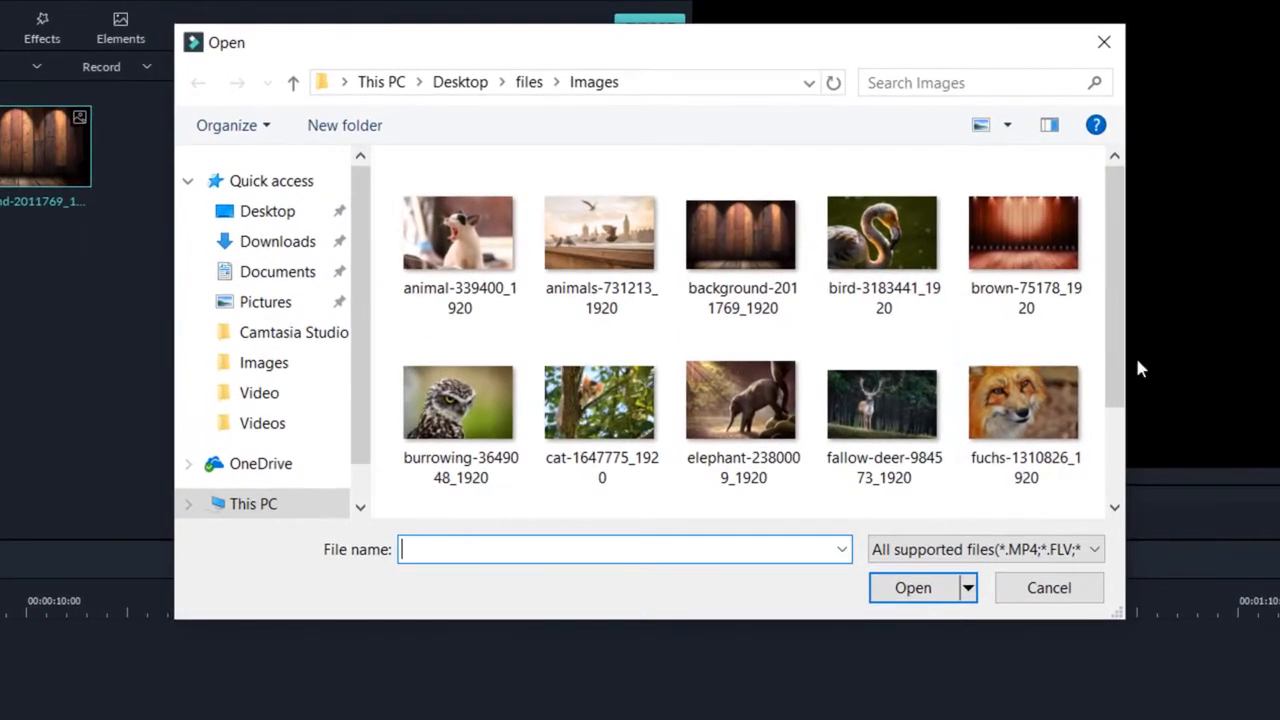
Try selecting all the images in the Images folder with a selection box, and clear the selection
left_click(1023, 262)
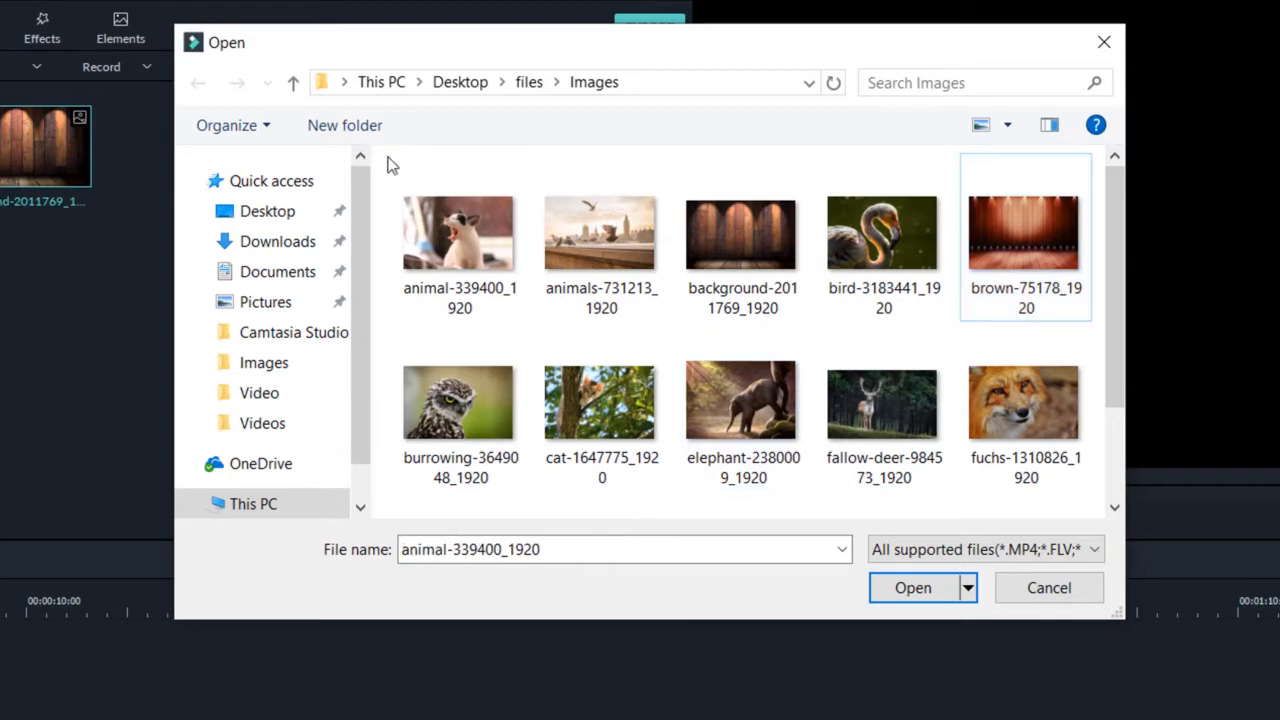
left_click_drag(392, 166, 1060, 560)
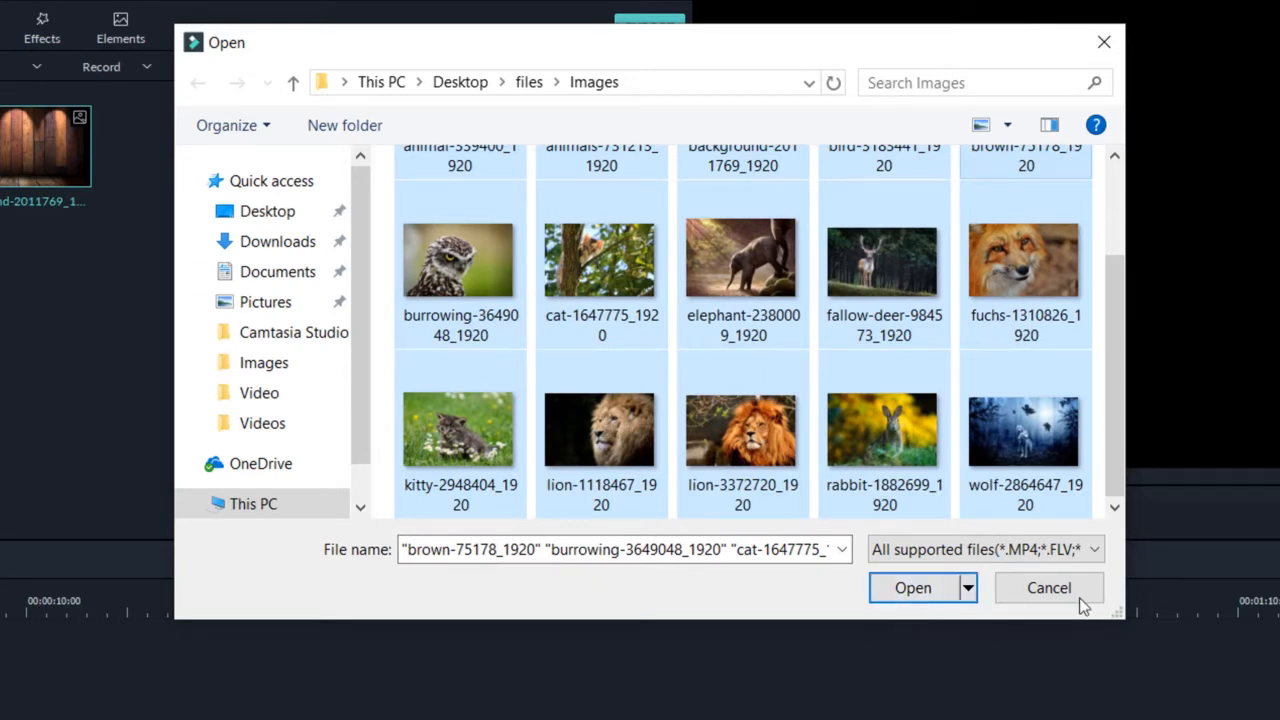
left_click(952, 437)
scroll(590, 395, "up", 1)
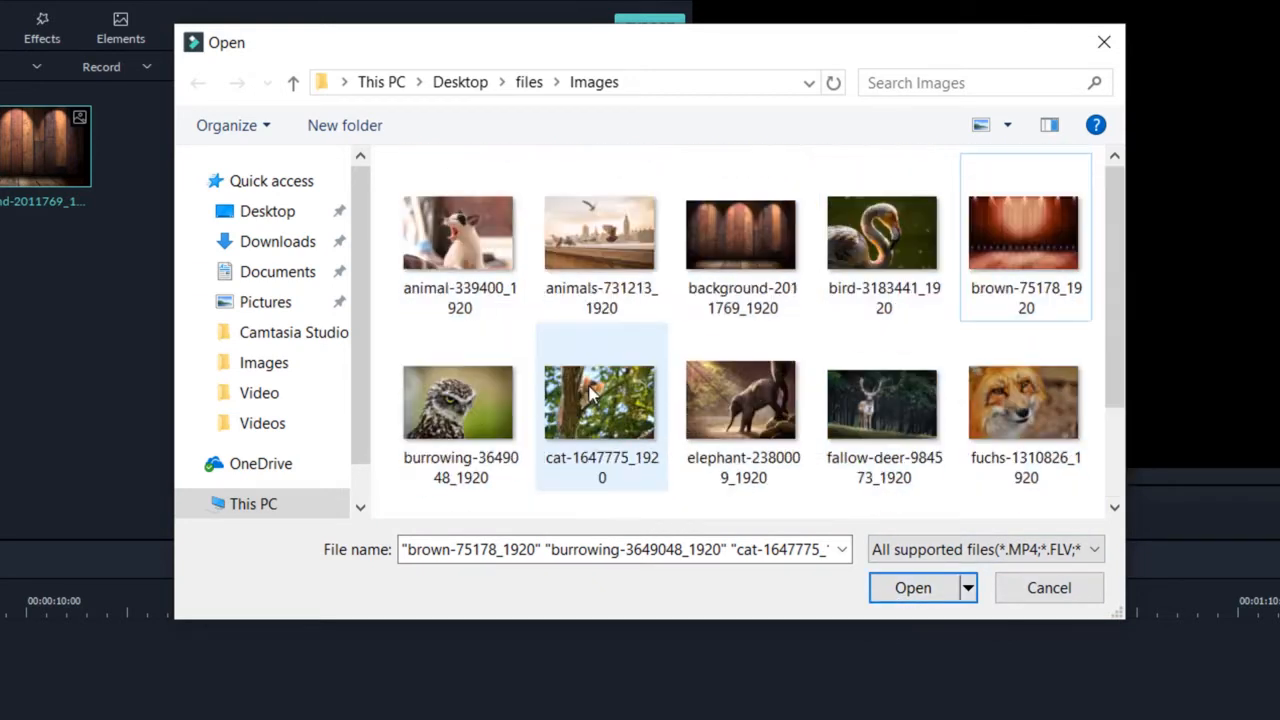
scroll(590, 395, "down", 1)
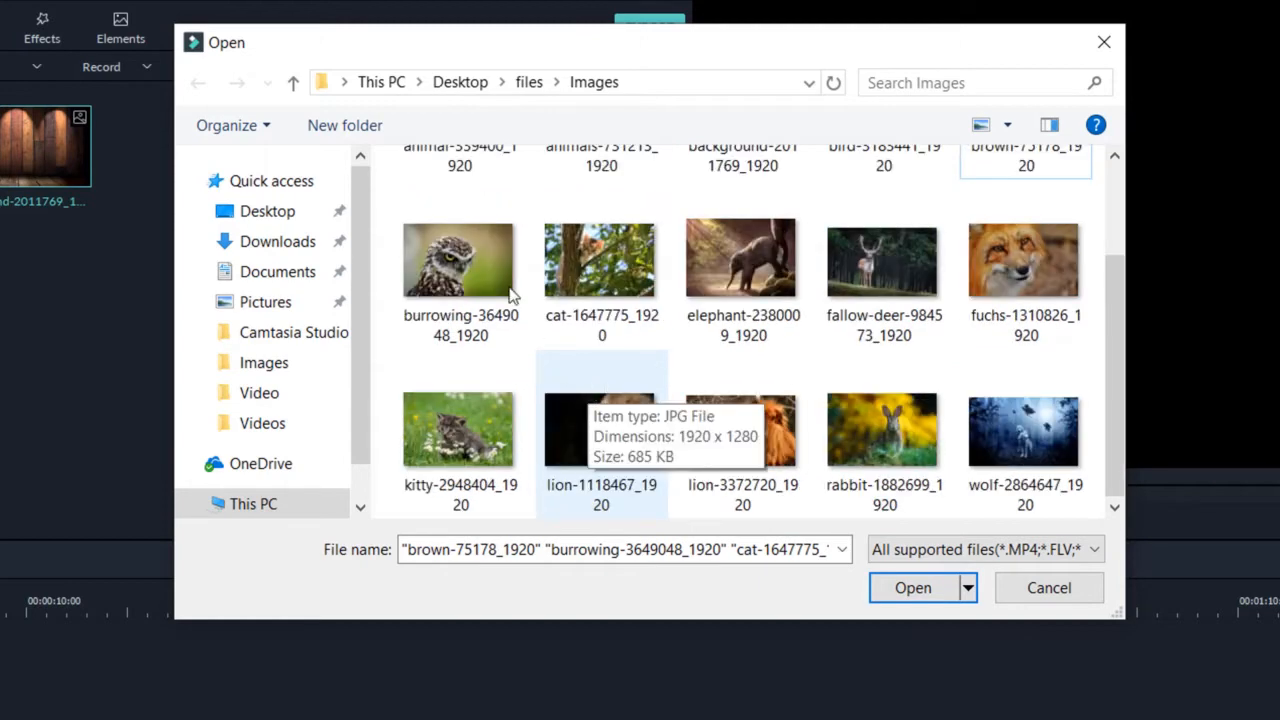
Try the Select All command on the Images folder and deselect everything again
key("ctrl+a")
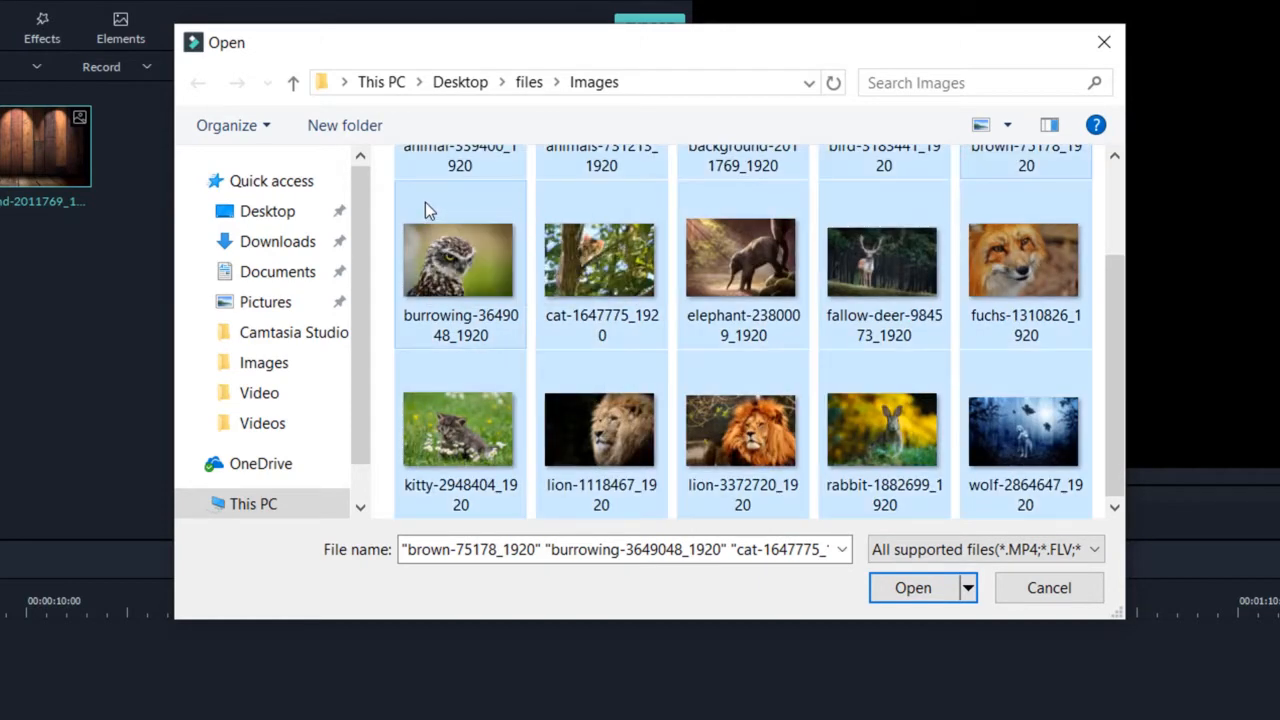
left_click(388, 270)
scroll(392, 270, "up", 1)
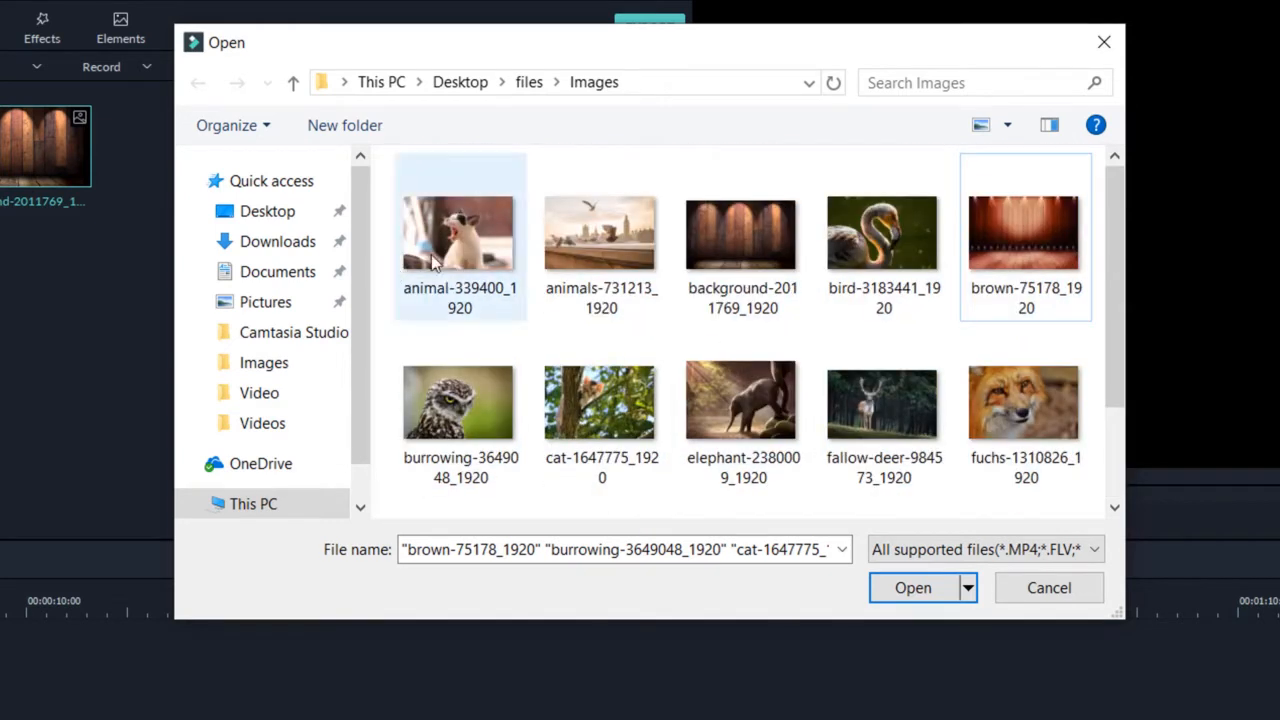
Try selecting the continuous range of images from animal-339400_1920 to cat-1647775_1920, and clear it
left_click(433, 262)
left_click(586, 408)
left_click(388, 337)
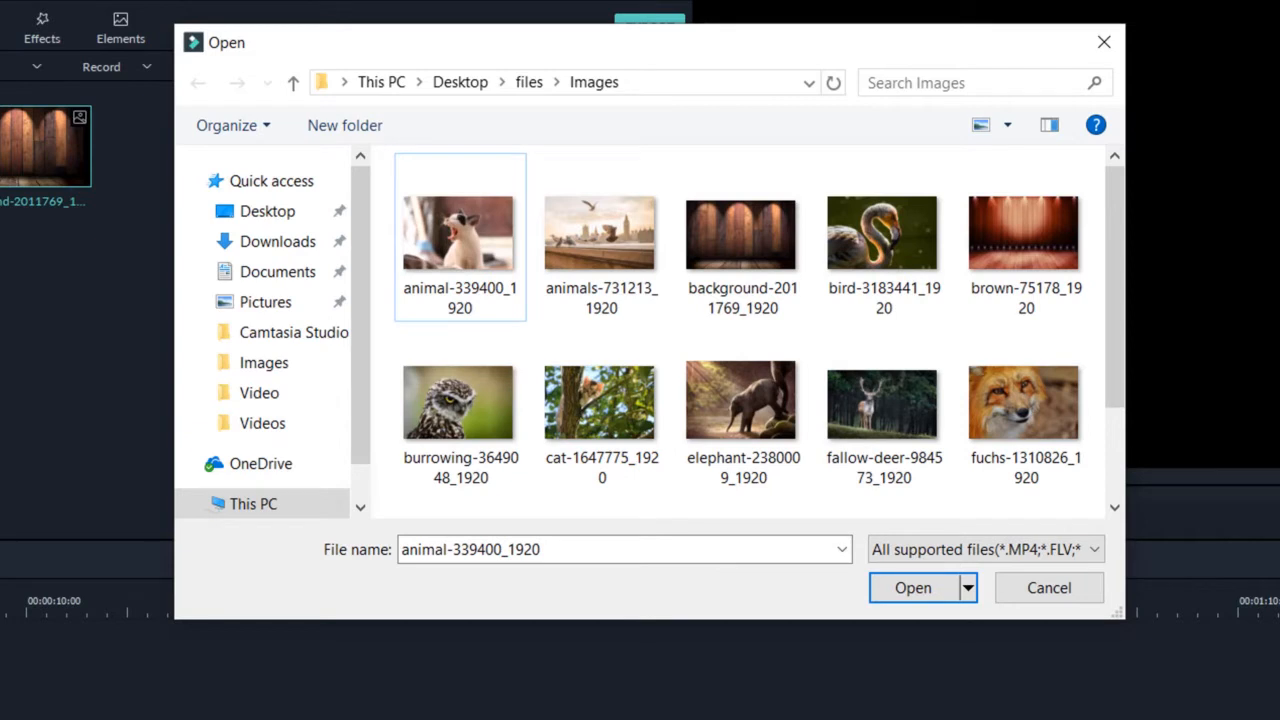
left_click(417, 228)
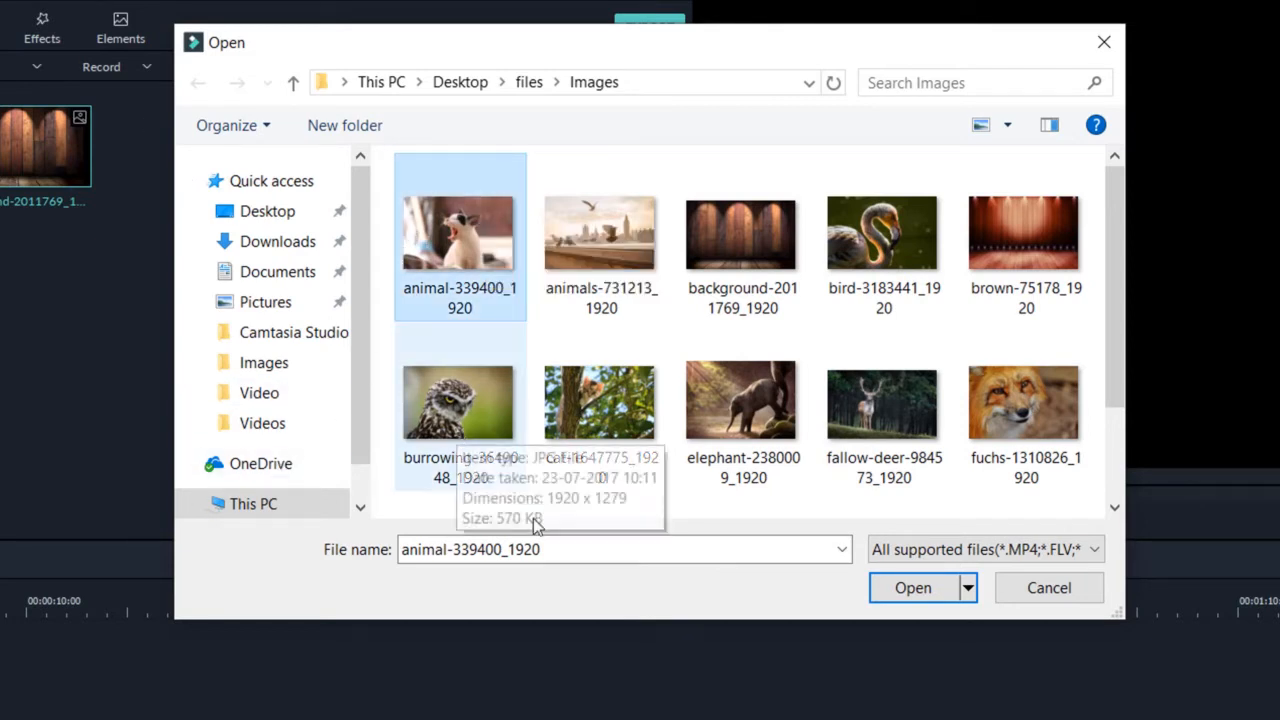
left_click(617, 405, "shift")
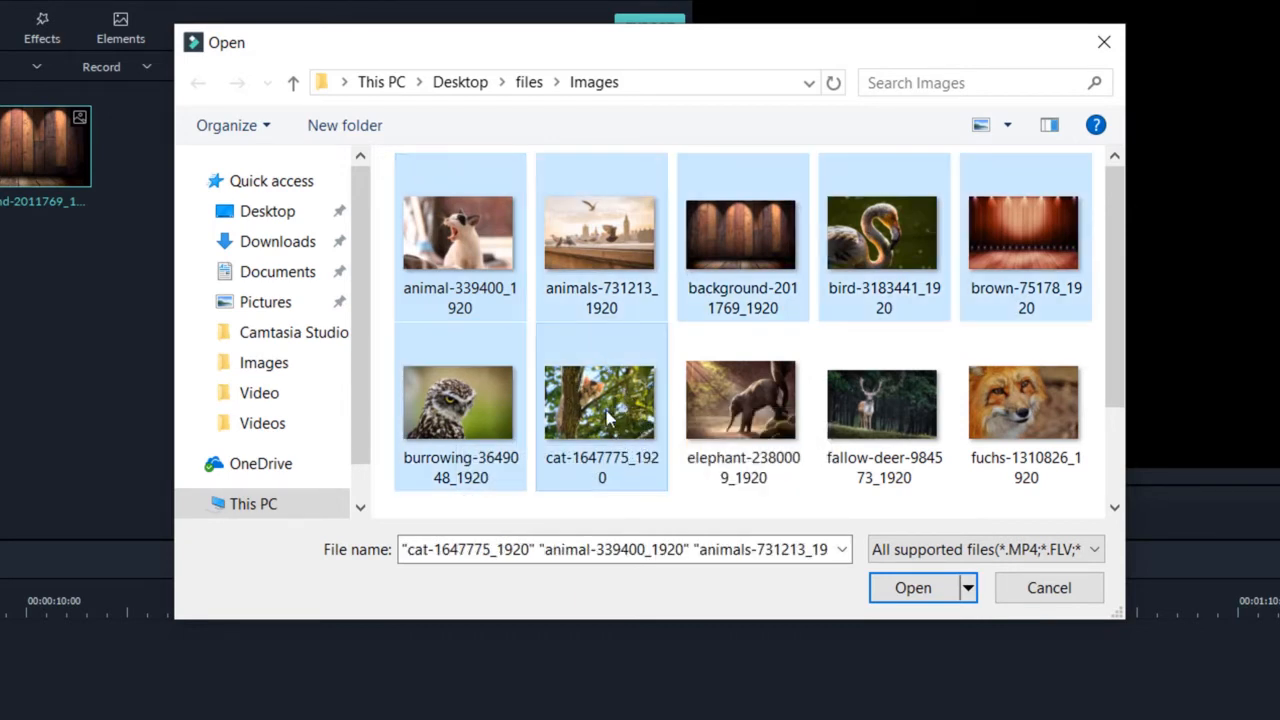
left_click(674, 432)
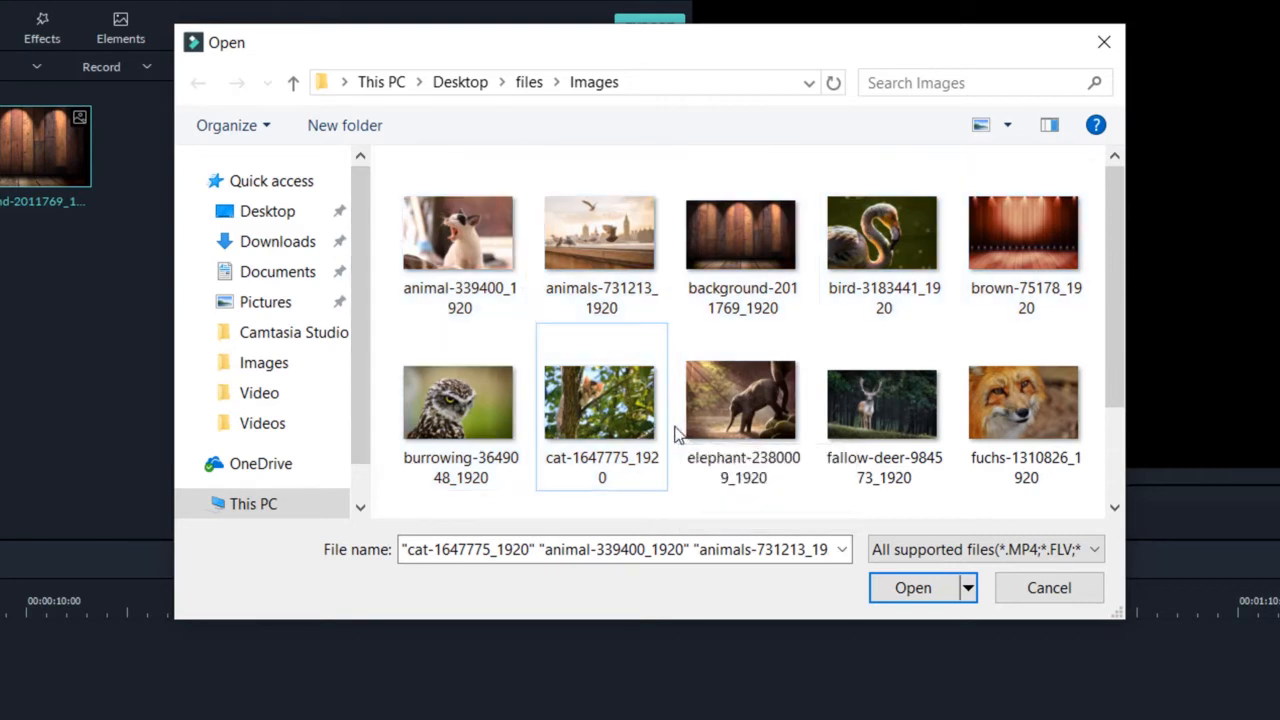
Try selecting the non-adjacent images animal-339400_1920, elephant-2380009_1920 and bird-3183441_1920 together
left_click(462, 262)
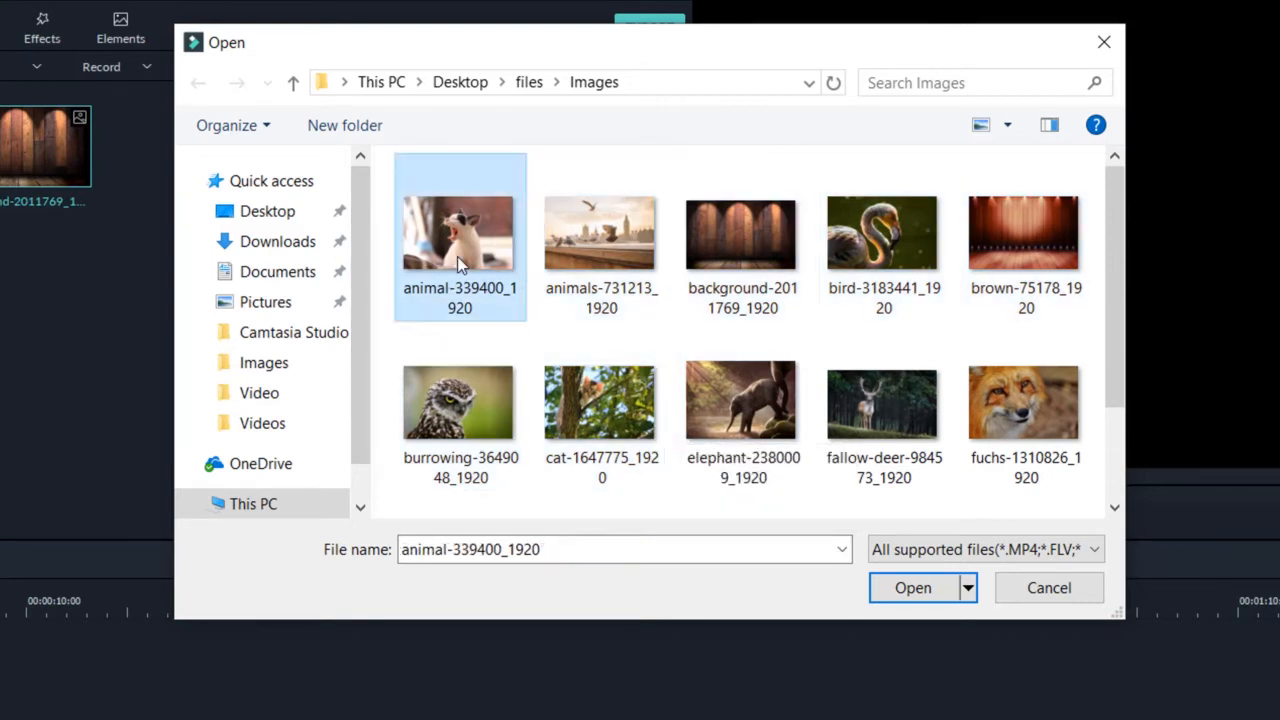
left_click(787, 443)
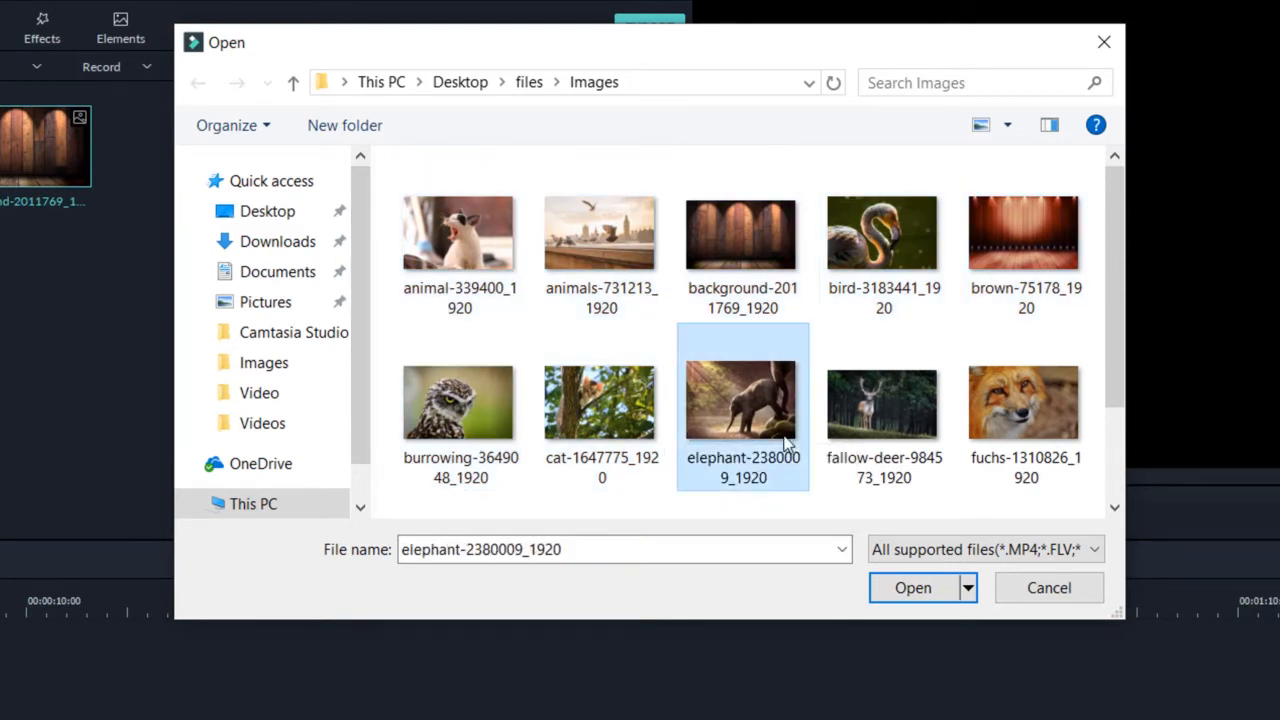
left_click(464, 287)
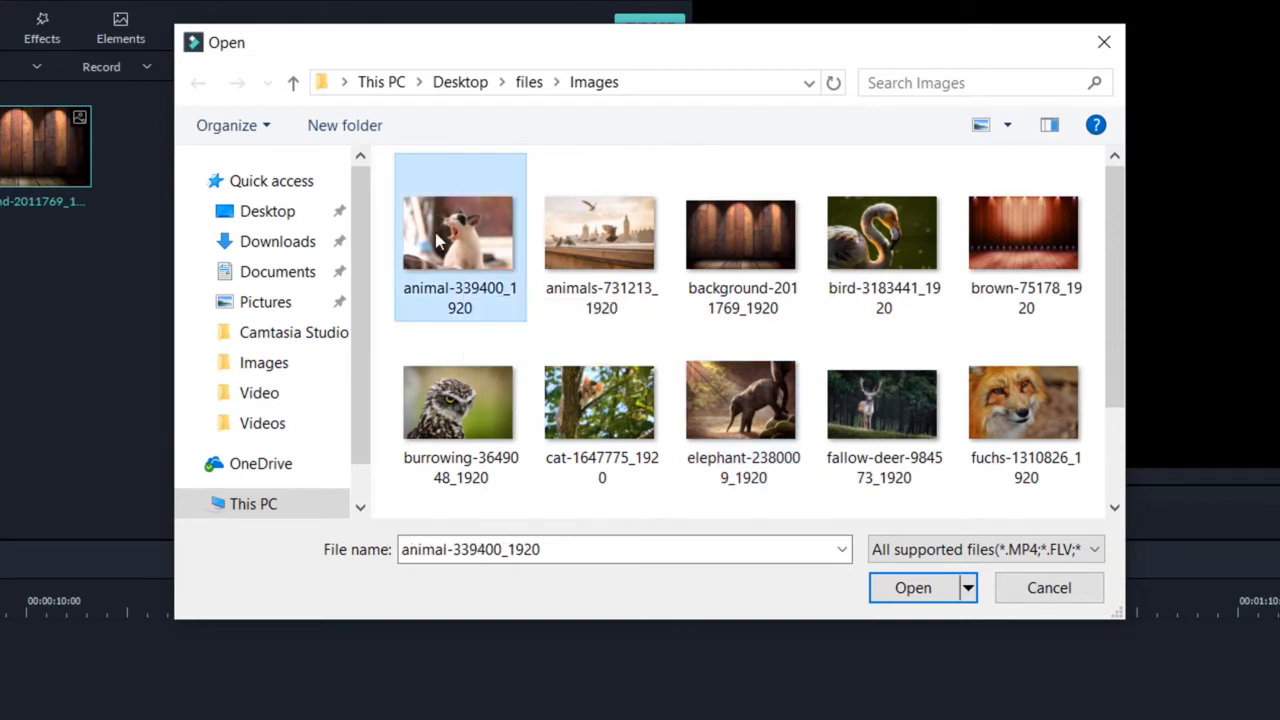
left_click(758, 410)
left_click(460, 240, "ctrl")
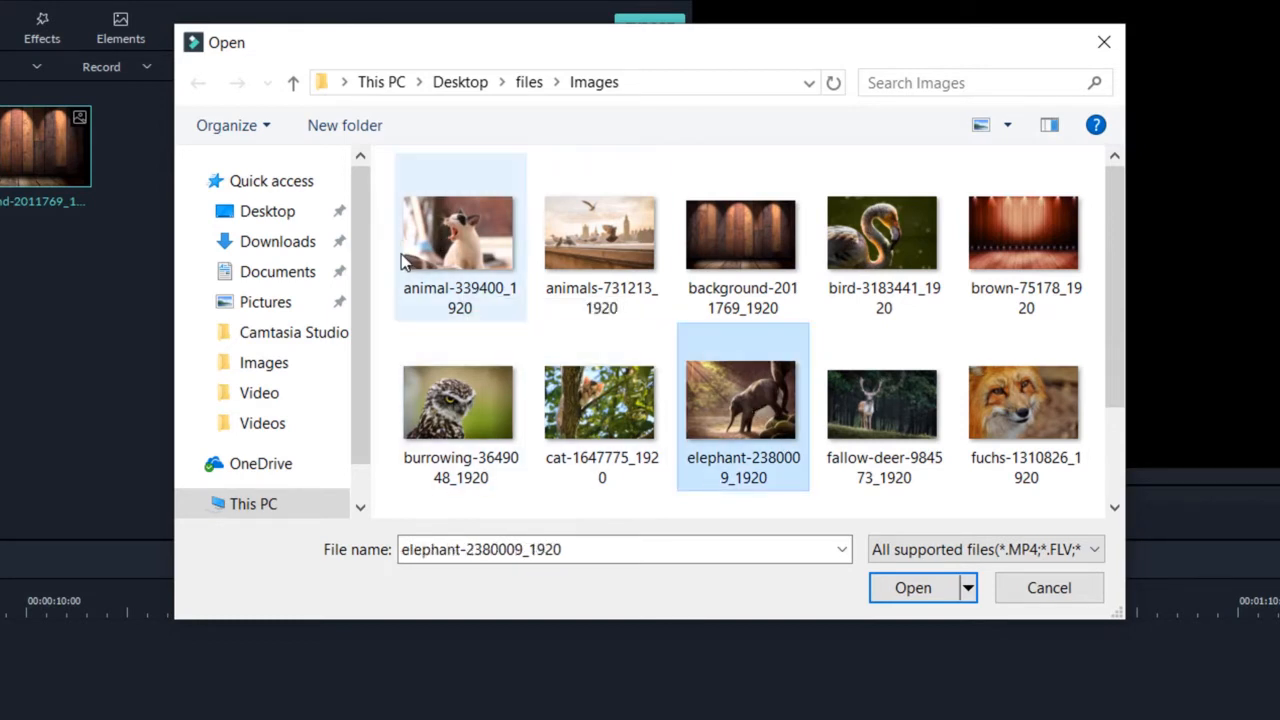
left_click(460, 240)
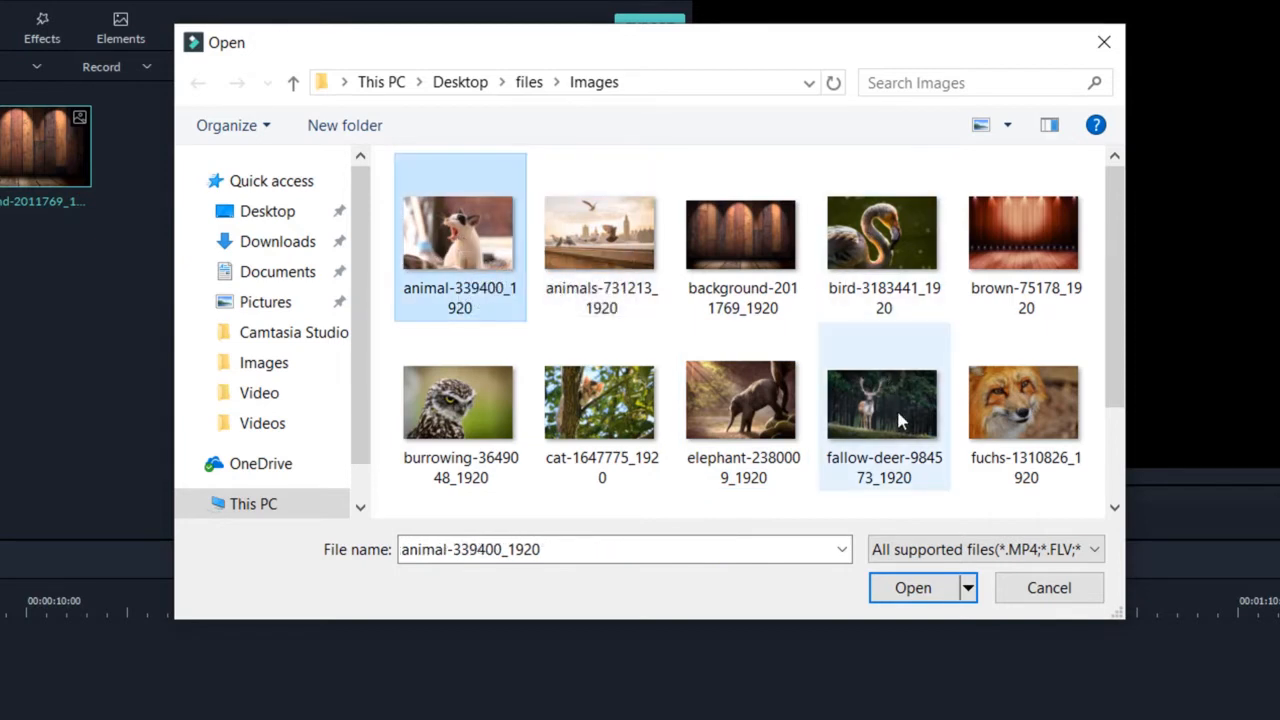
left_click(778, 400, "ctrl")
left_click(917, 274, "ctrl")
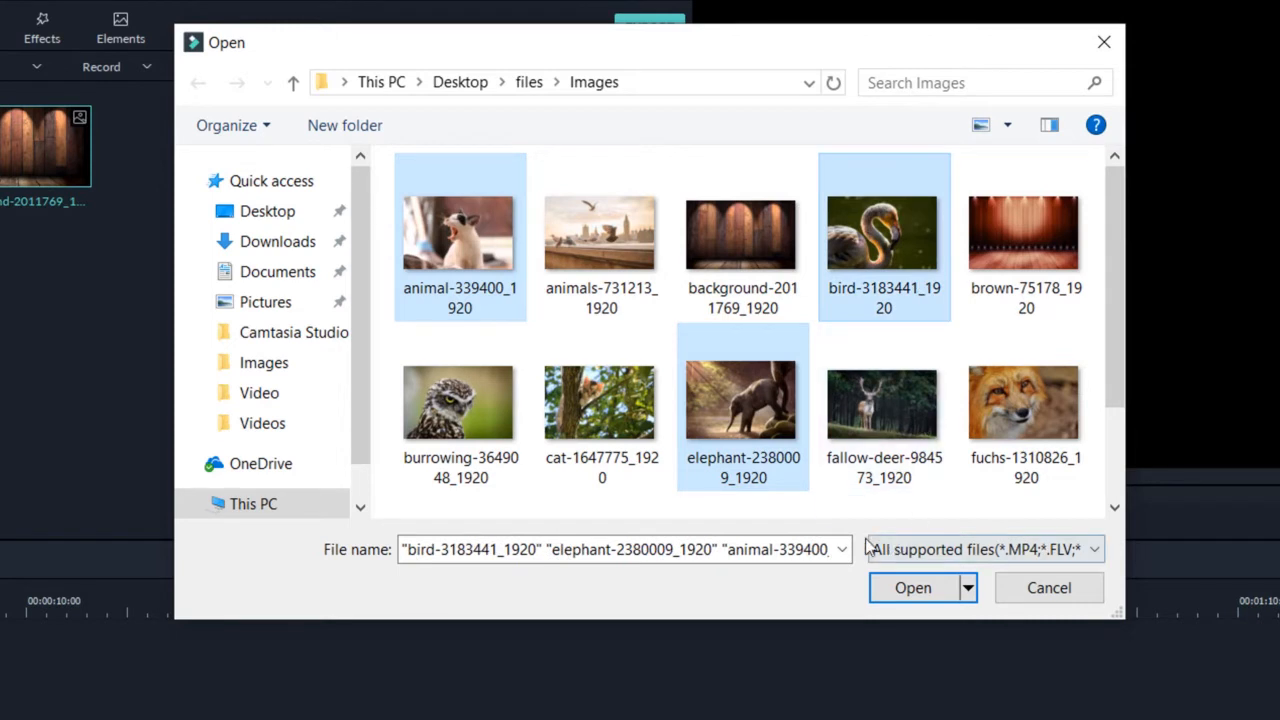
Replace the selection with all images in the folder except elephant-2380009_1920
left_click(393, 350)
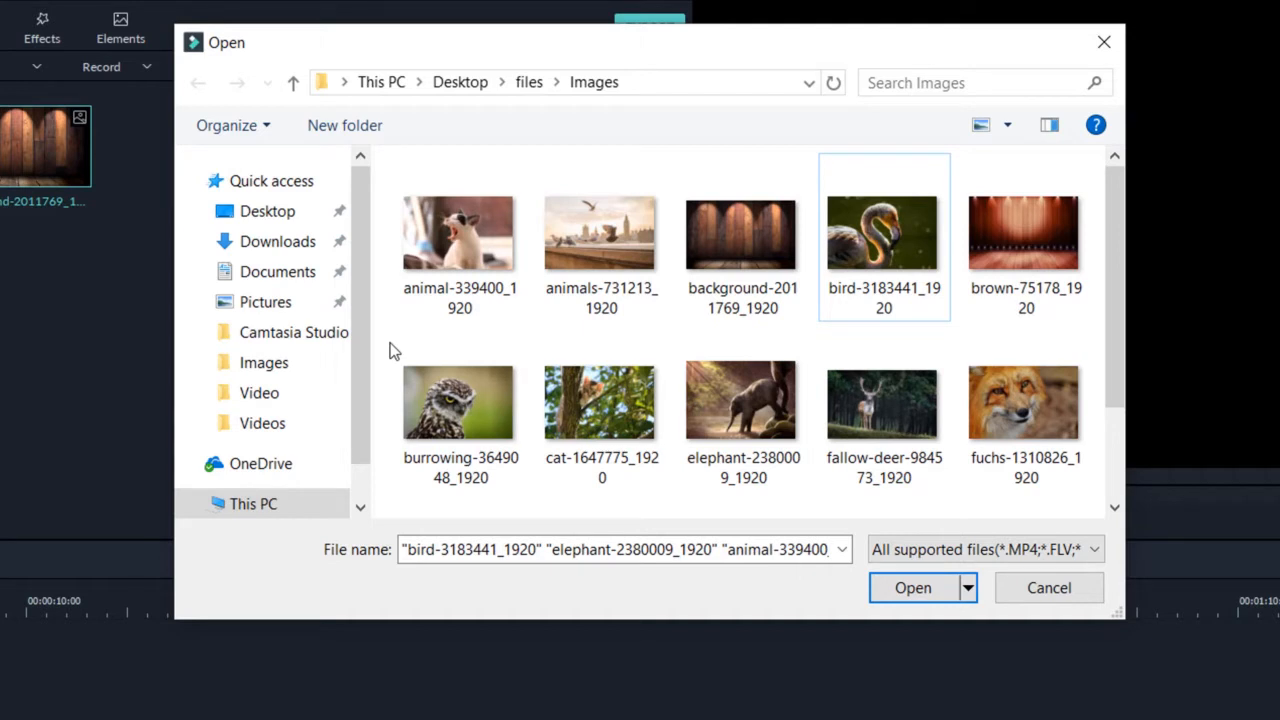
key("ctrl+a")
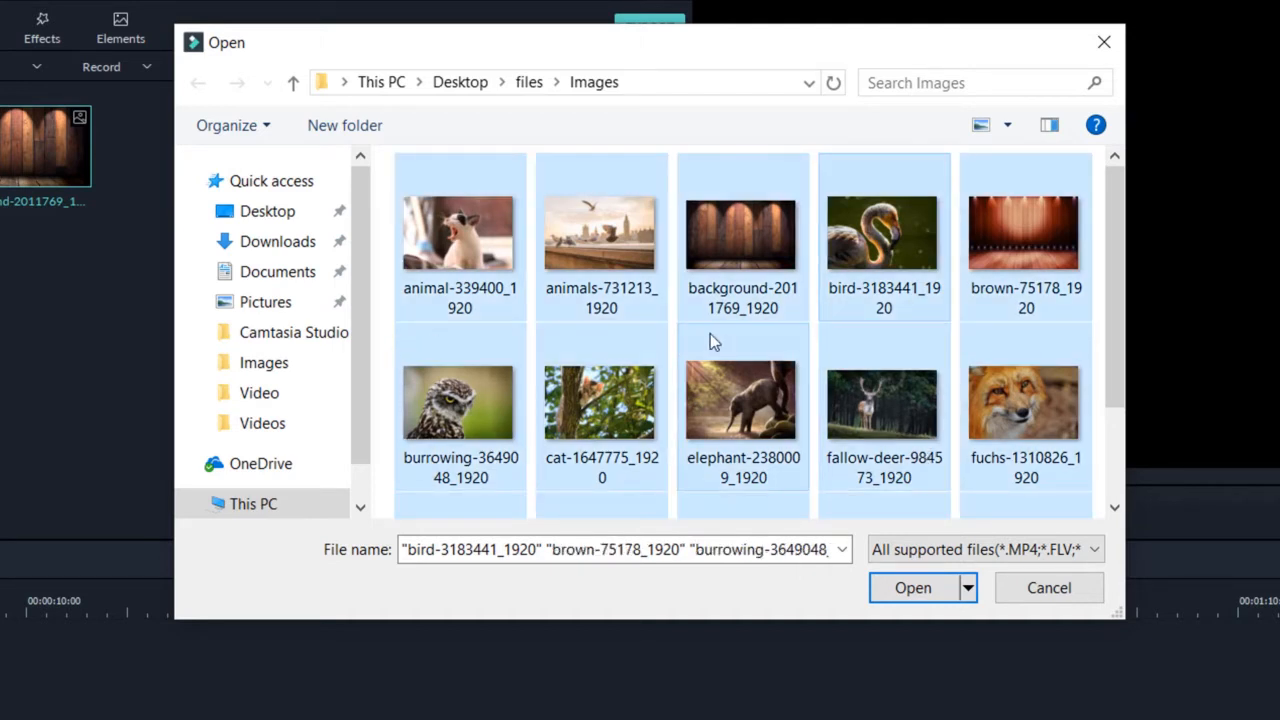
left_click(764, 413, "ctrl")
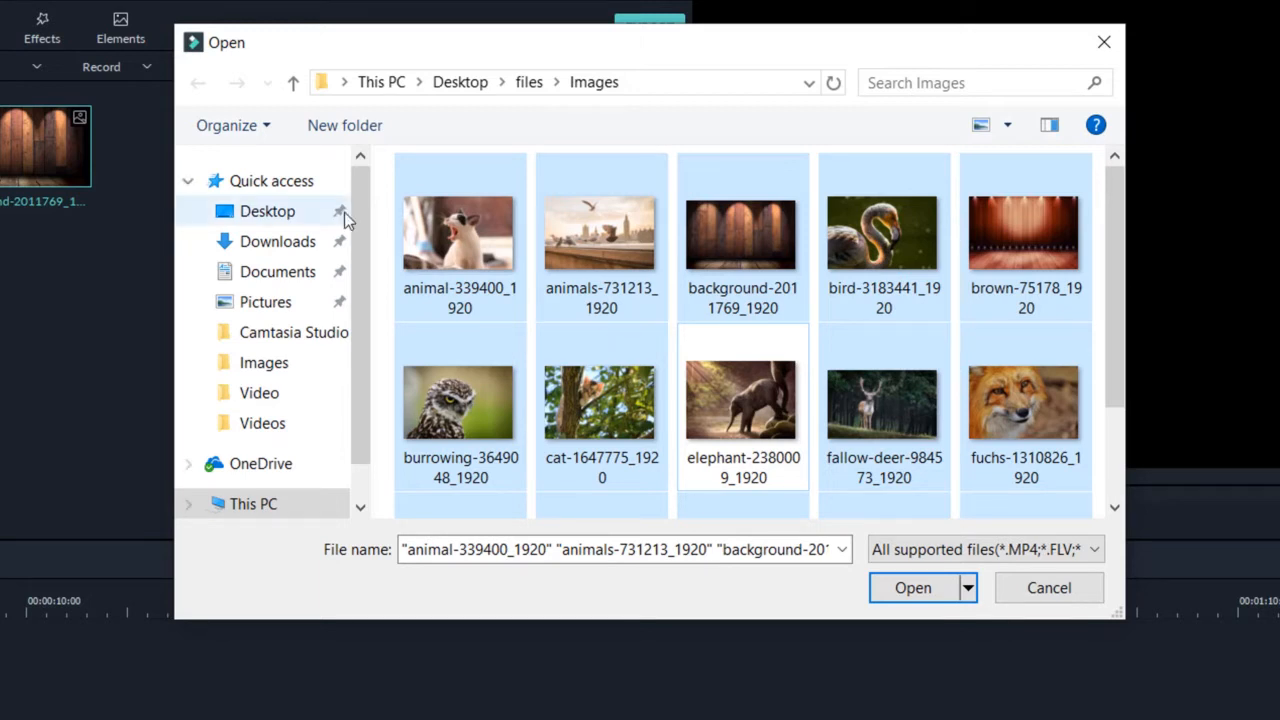
Select the first ten images, from animal-339400_1920 to fuchs-1310826_1920, and import them into My Album
left_click_drag(380, 210, 1065, 440)
left_click(935, 589)
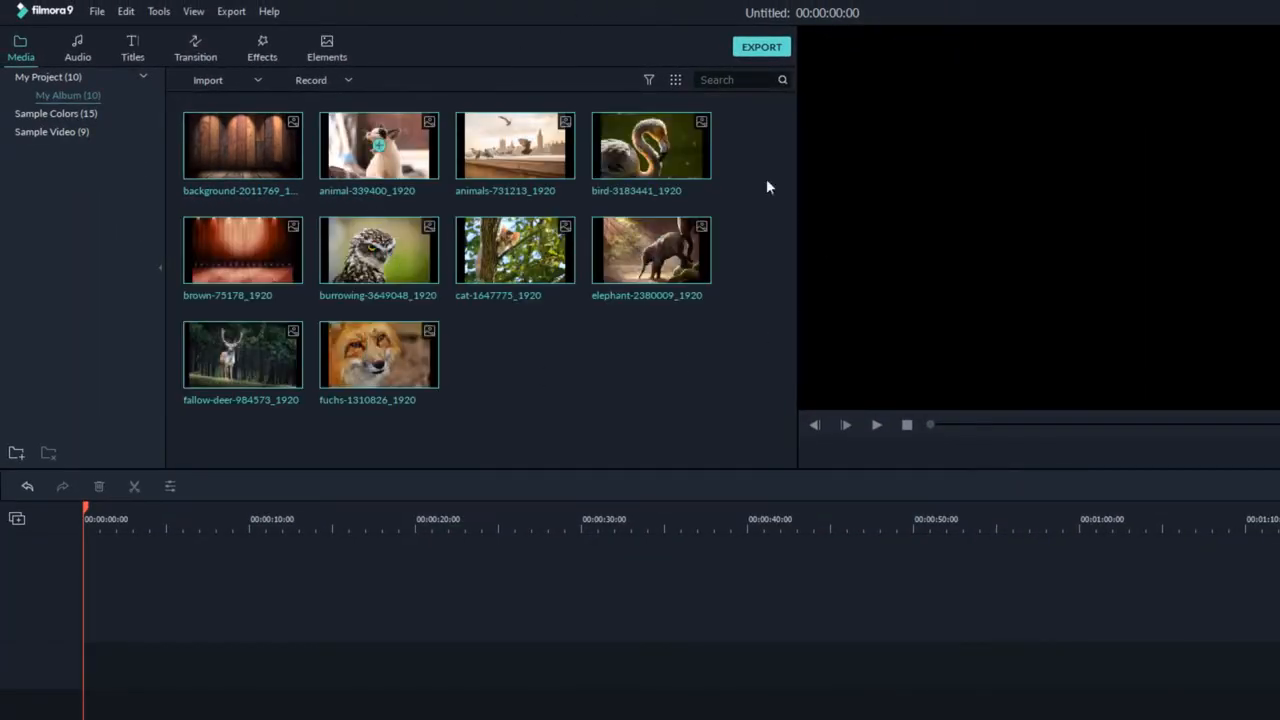
left_click(593, 369)
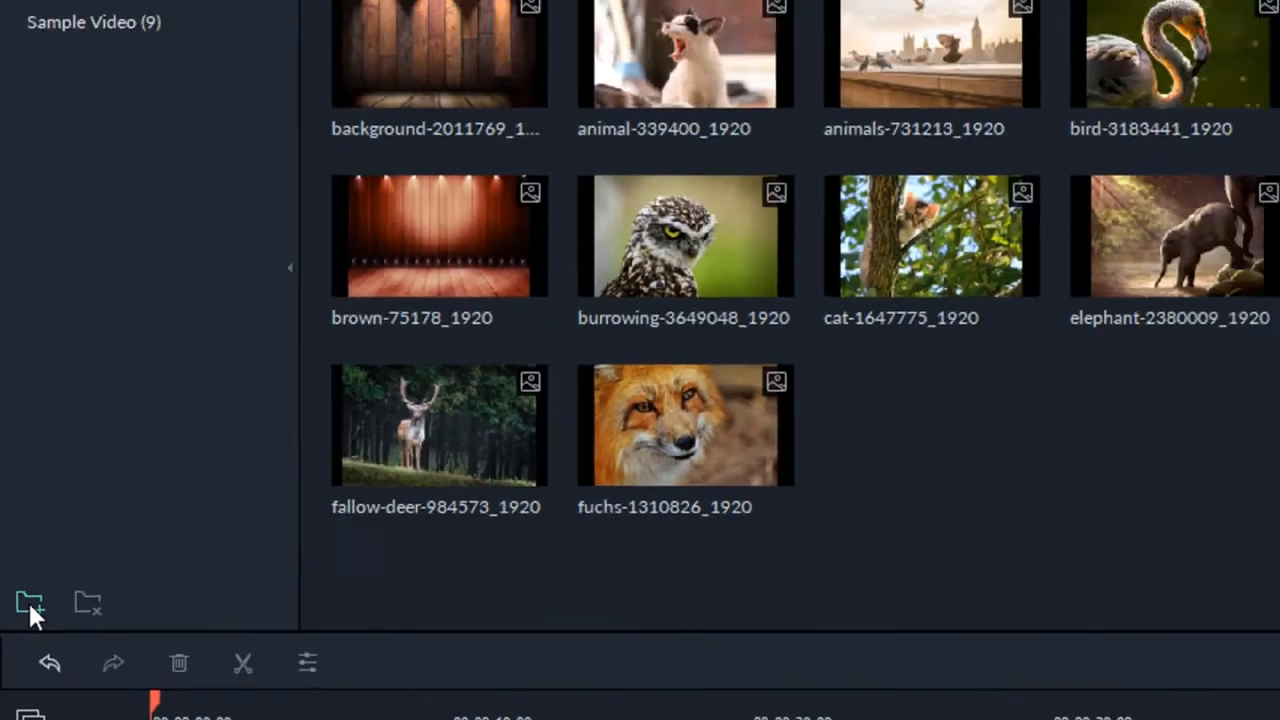
Create a new media folder named "animals" under My Project
left_click(57, 508)
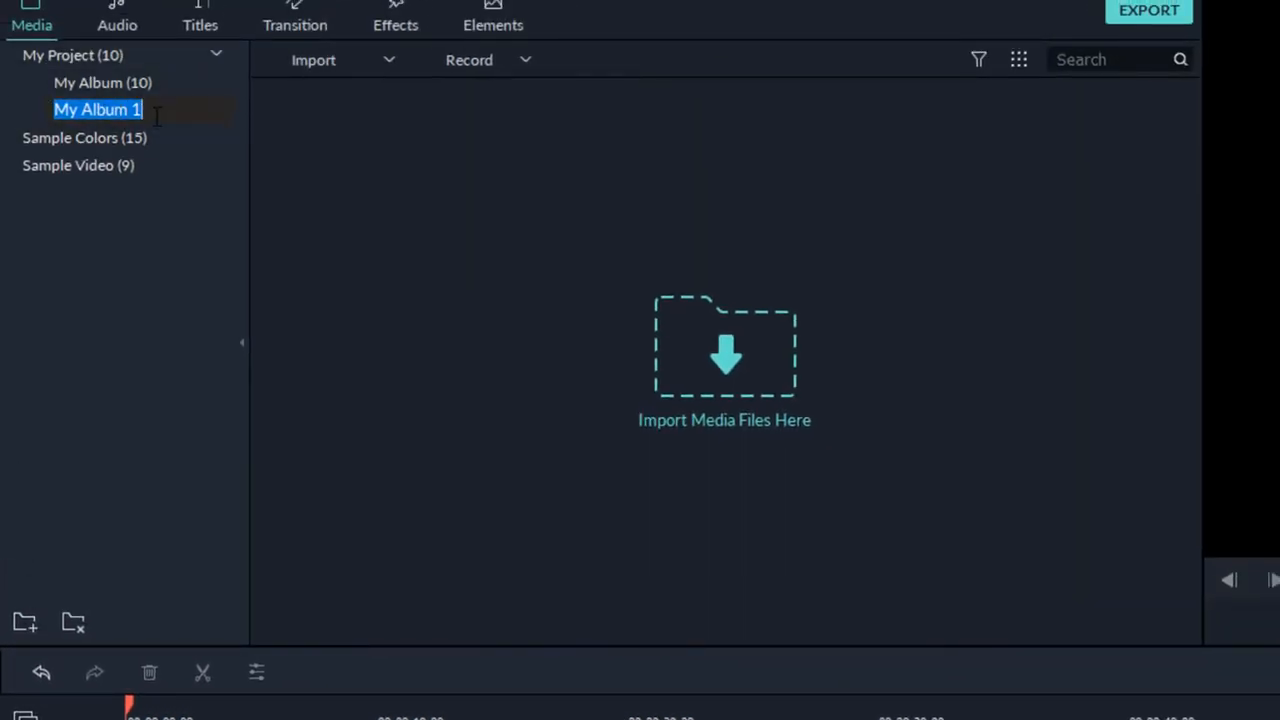
key("BackSpace")
type("s")
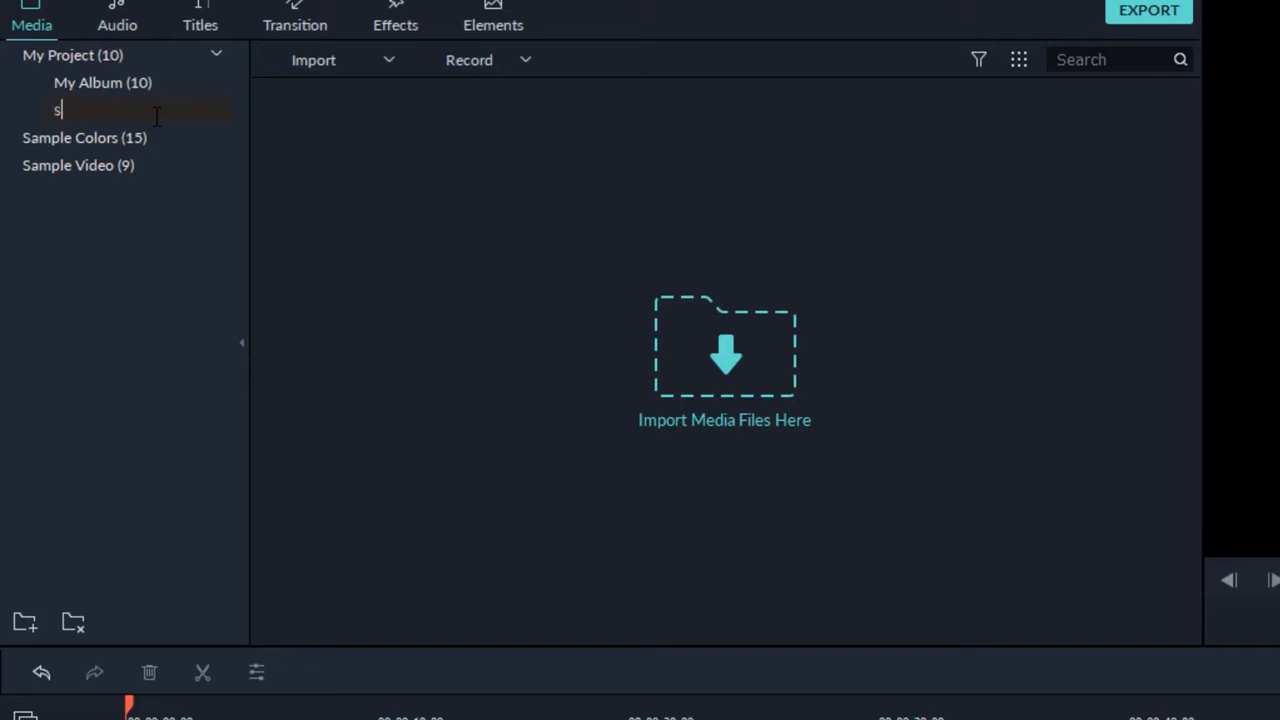
type("nimals")
key("Return")
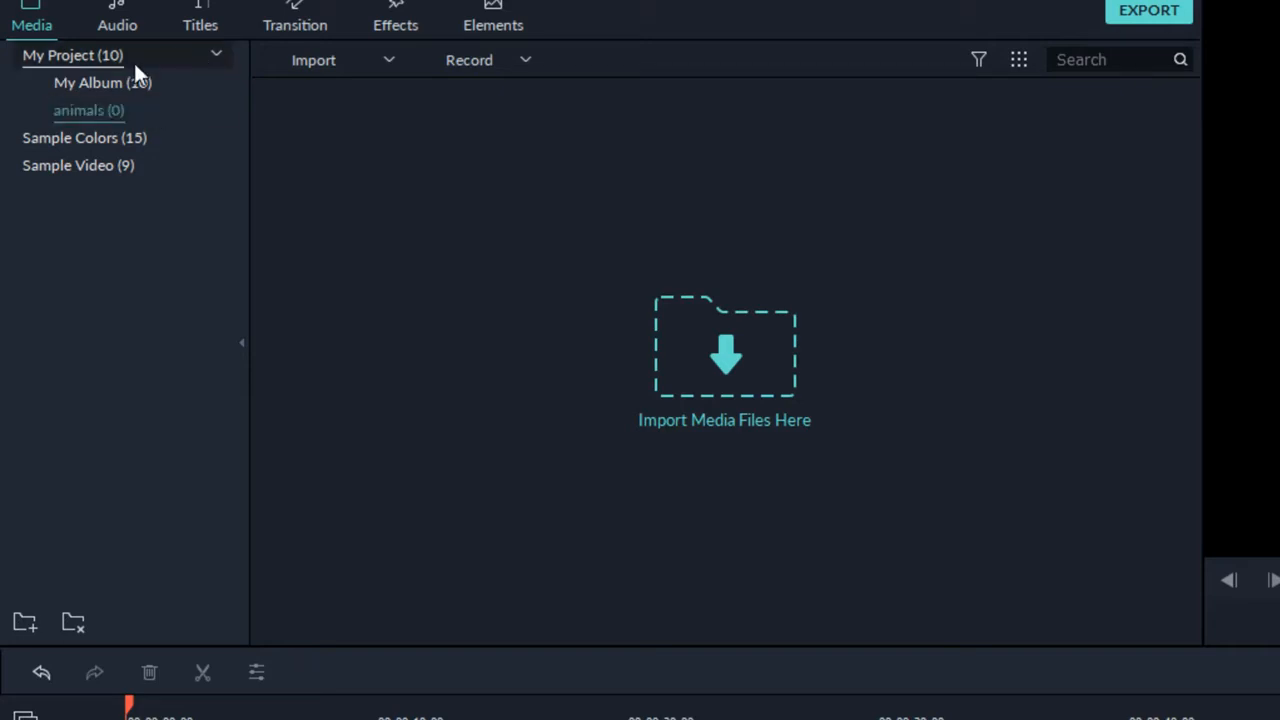
Add burrowing-3649048_1920 and elephant-2380009_1920 from My Album to the animals folder
left_click(83, 85)
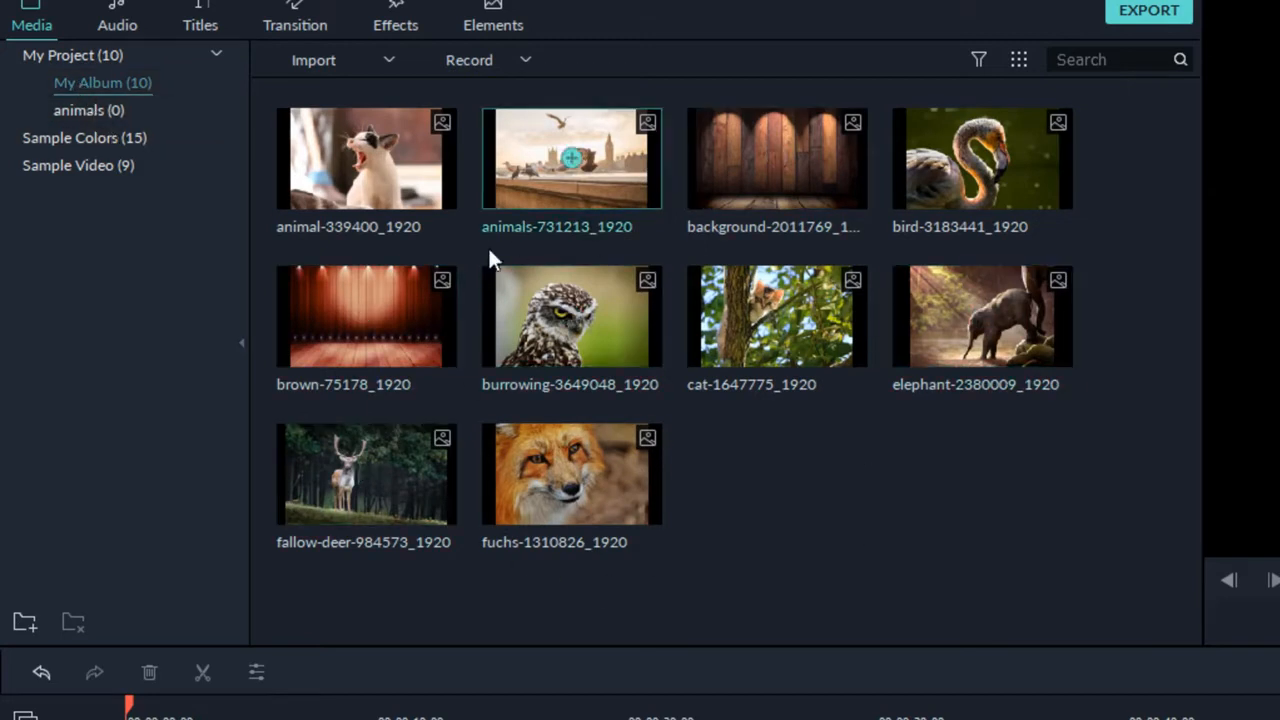
left_click(138, 109)
left_click(86, 80)
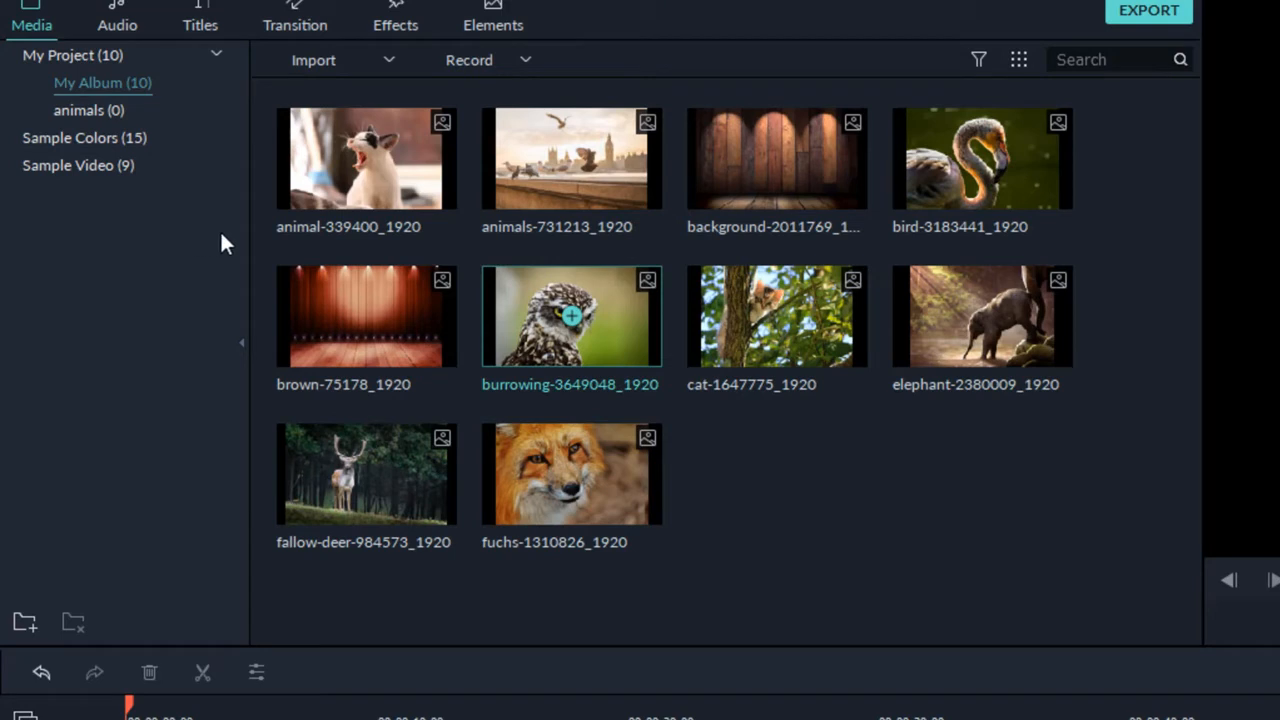
left_click_drag(566, 303, 98, 104)
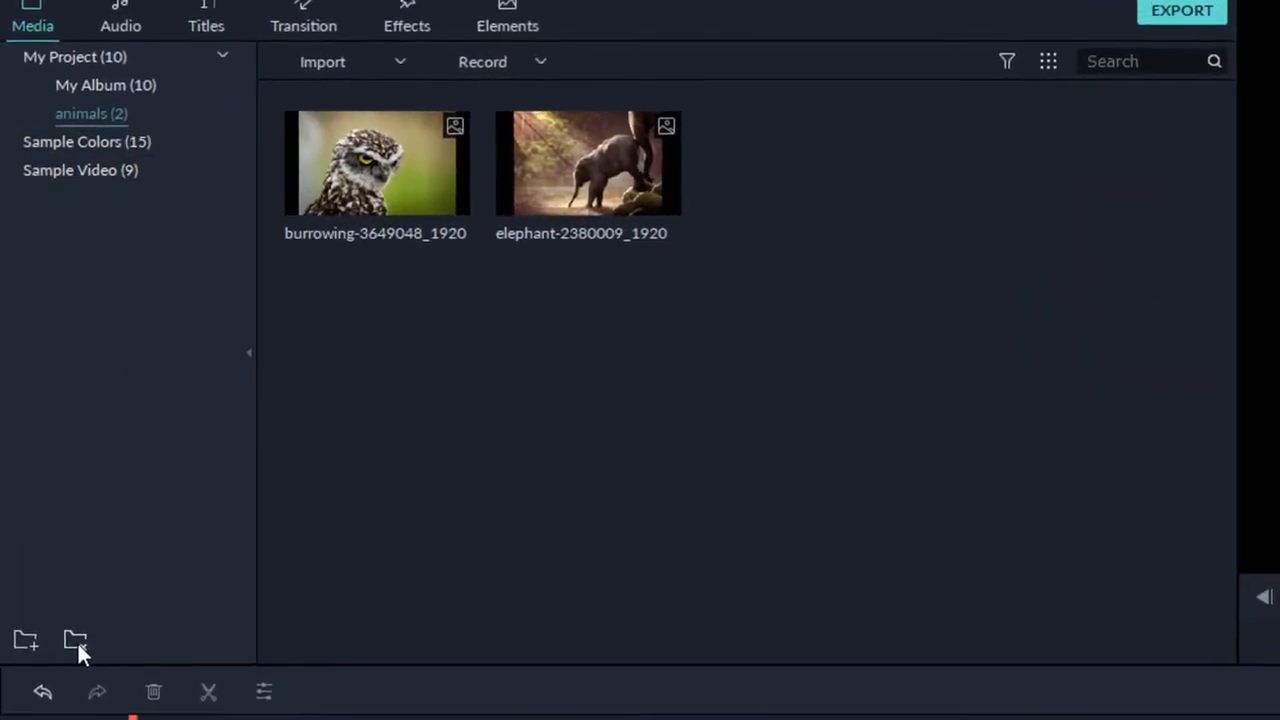
Delete the animals folder from the project and confirm its removal
left_click(77, 641)
left_click(1020, 484)
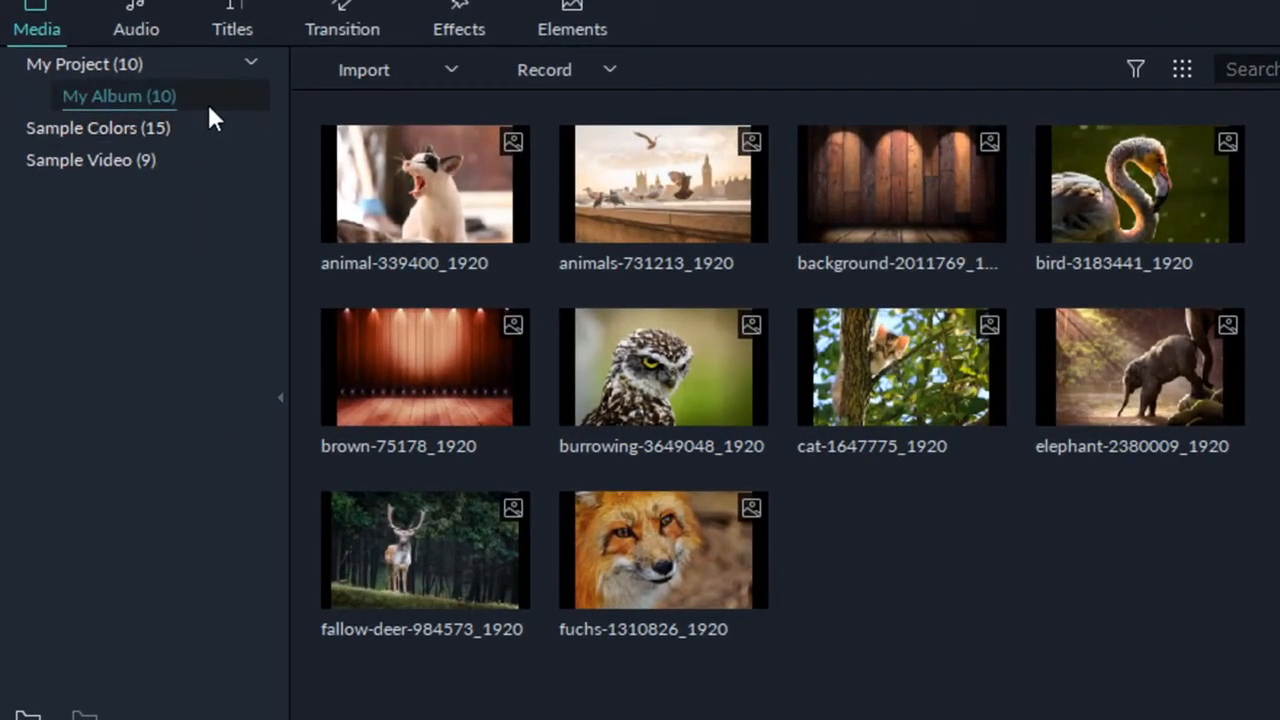
right_click(141, 96)
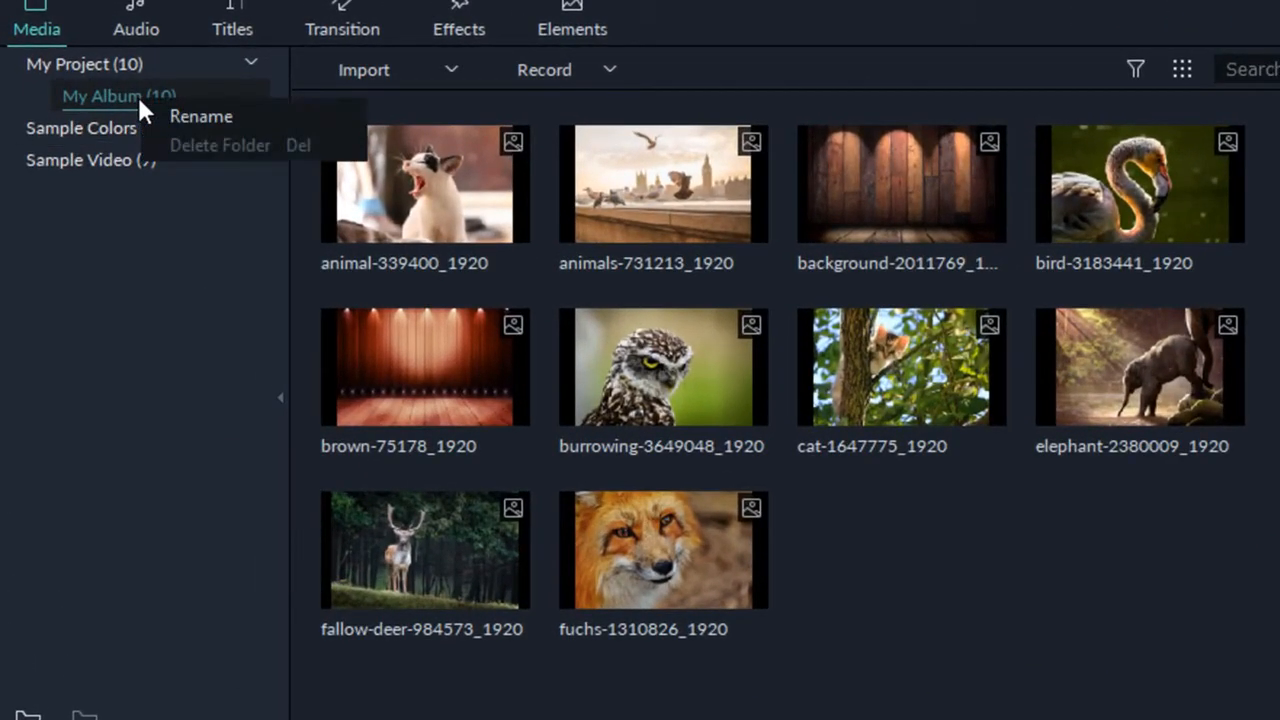
left_click(208, 114)
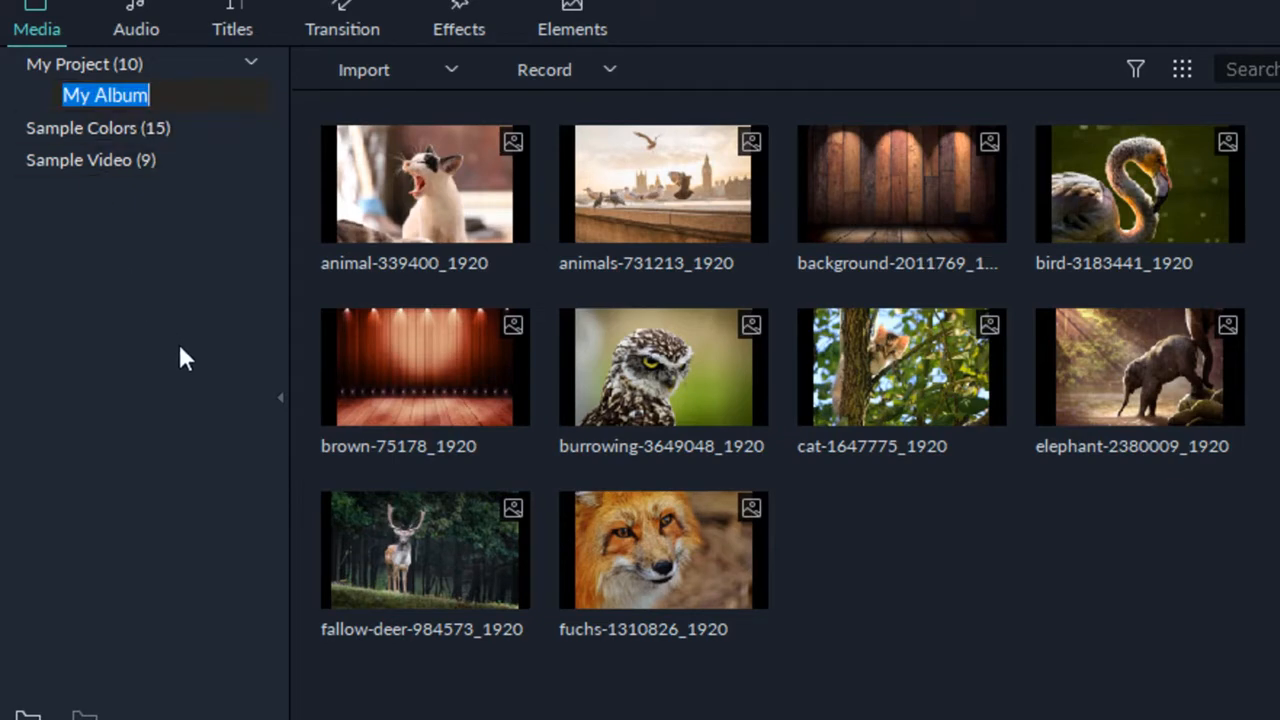
left_click(191, 366)
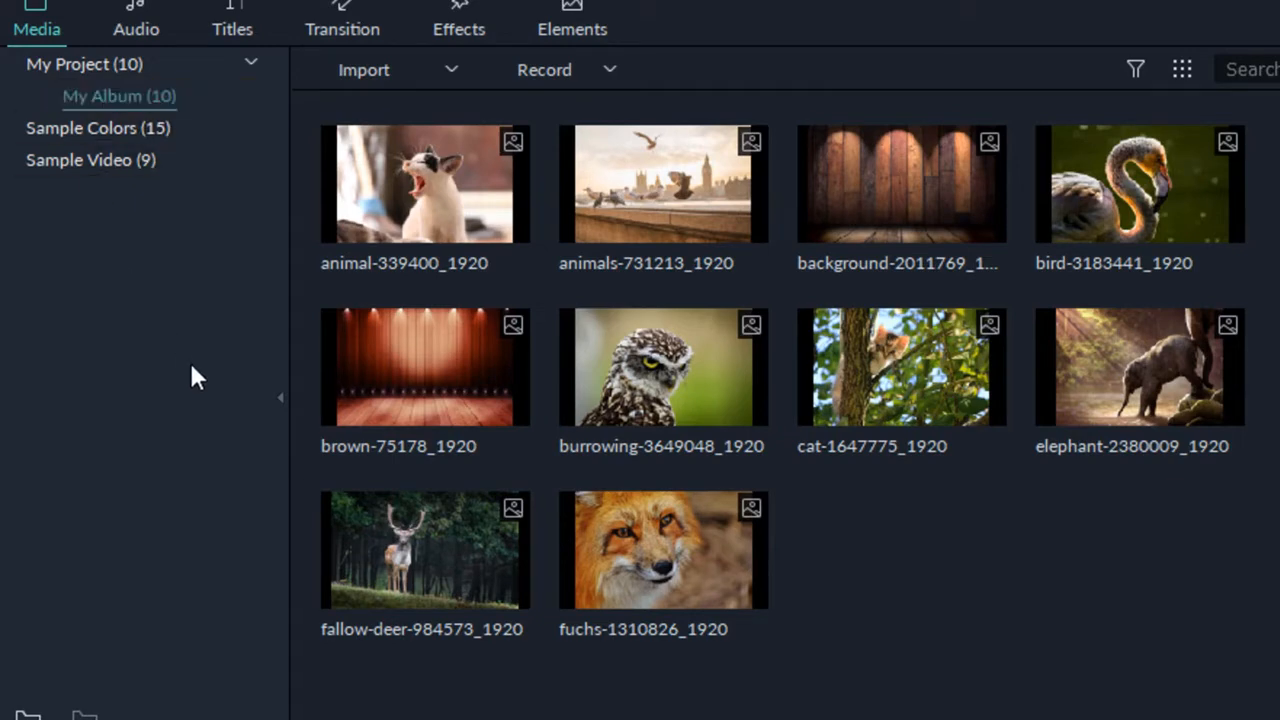
Import the Aerial - 18390, Cat - 2879, Flamingo - 15922 and Green Screen - 17586 clips from the Videos folder into My Album
right_click(947, 582)
right_click(880, 578)
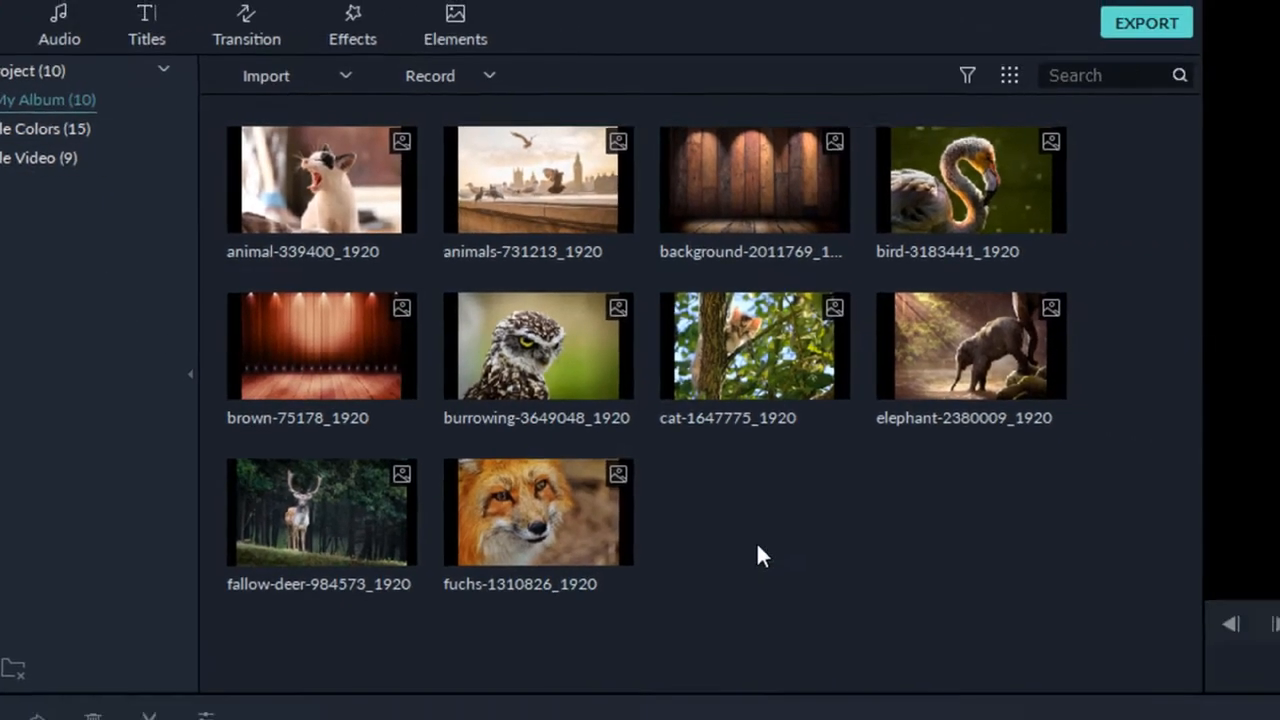
double_click(757, 545)
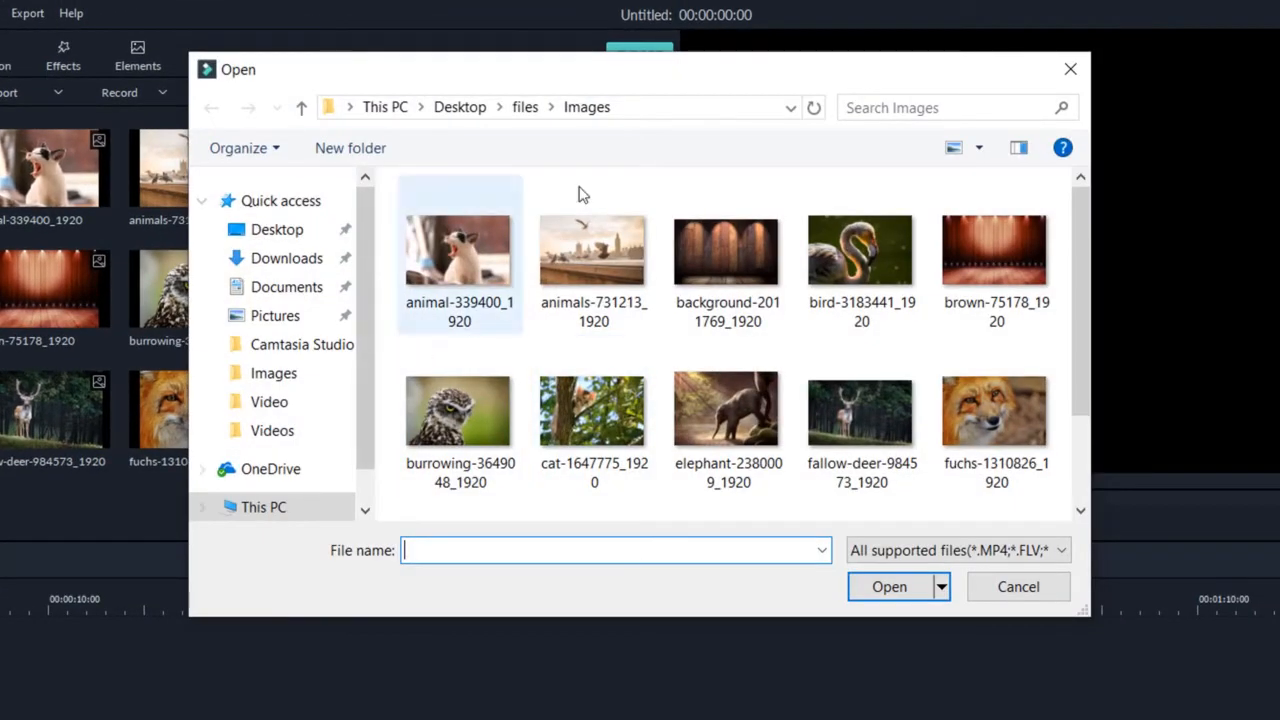
left_click(528, 110)
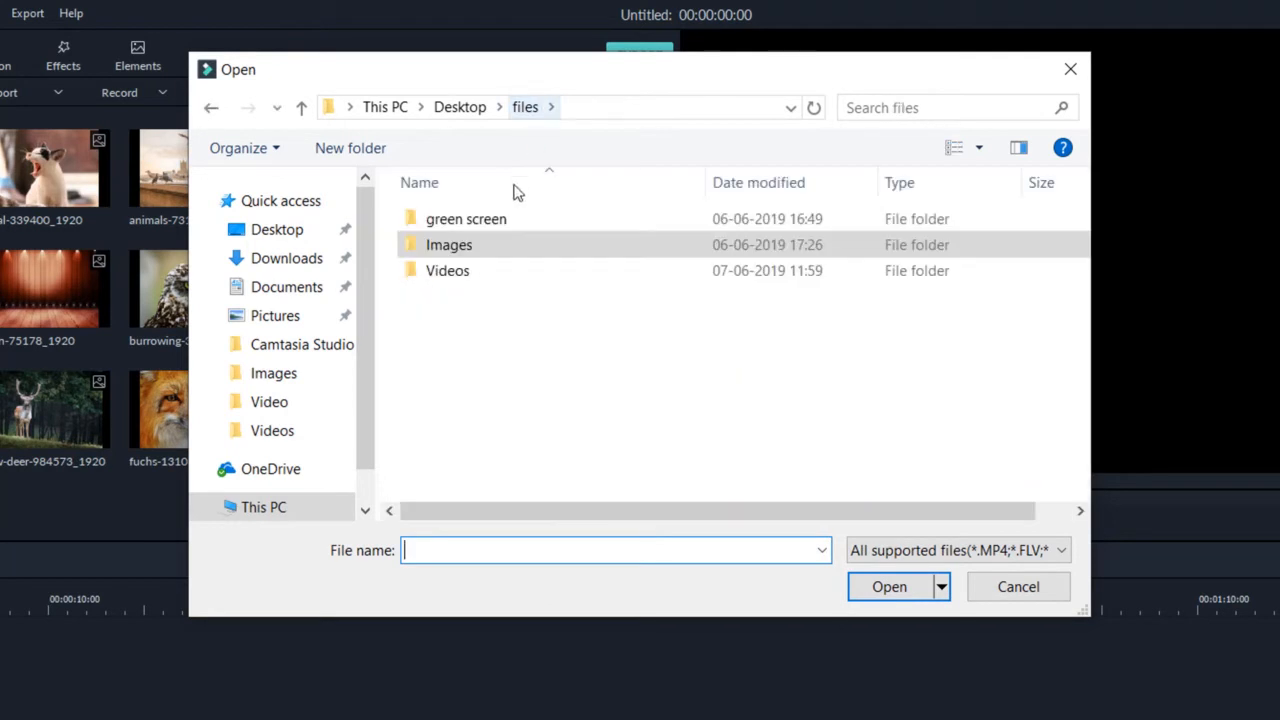
double_click(496, 274)
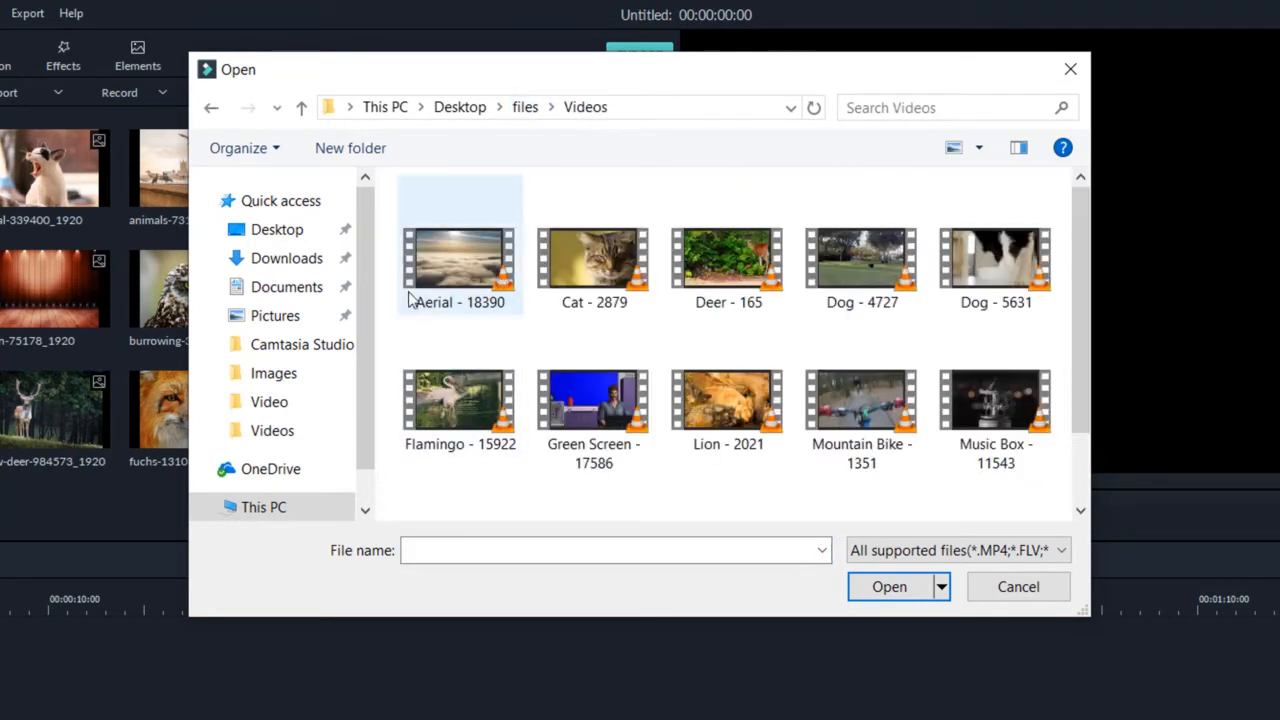
left_click_drag(388, 258, 600, 425)
left_click(893, 587)
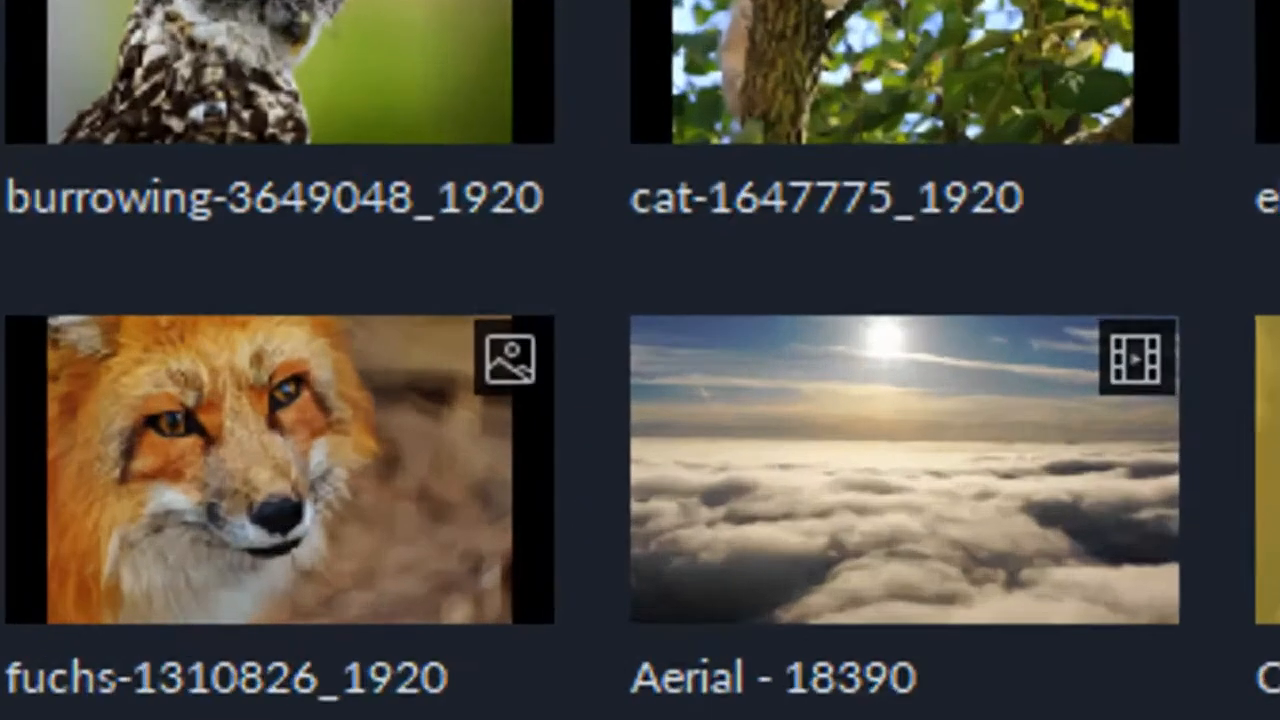
Search the My Album media for "cat" and clear the search term
mouse_move(257, 404)
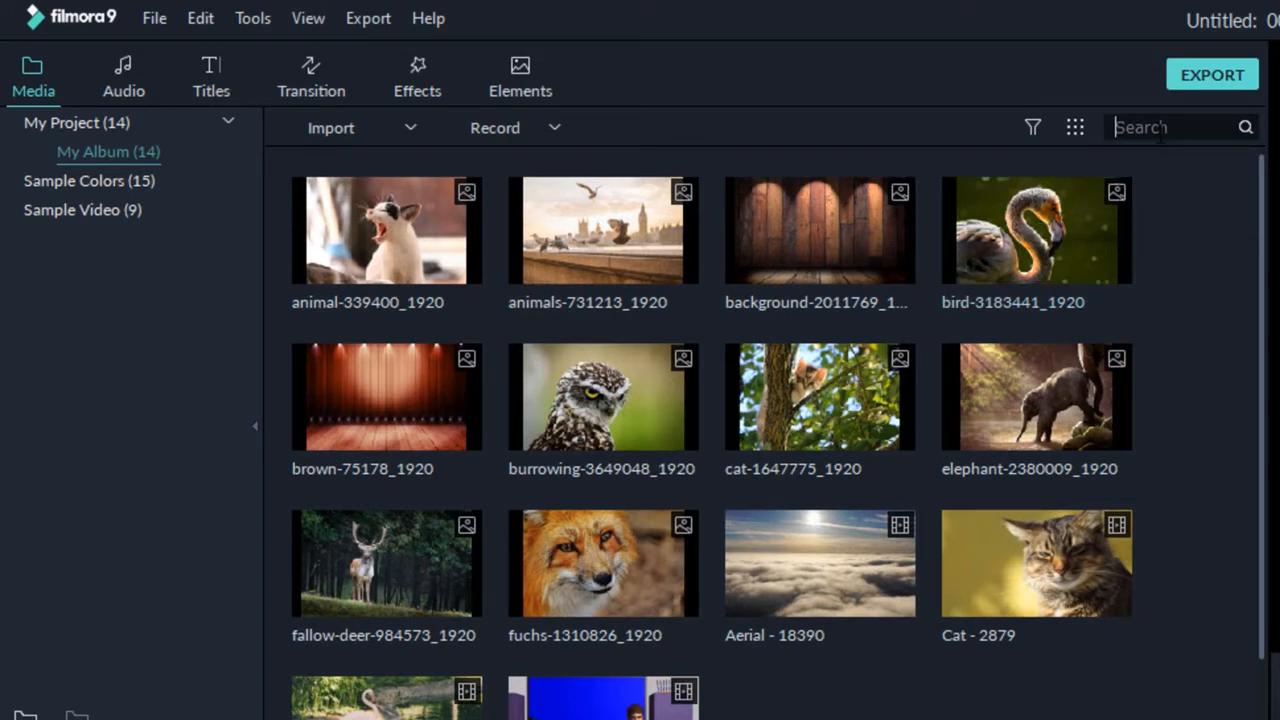
left_click(1160, 128)
type("cat")
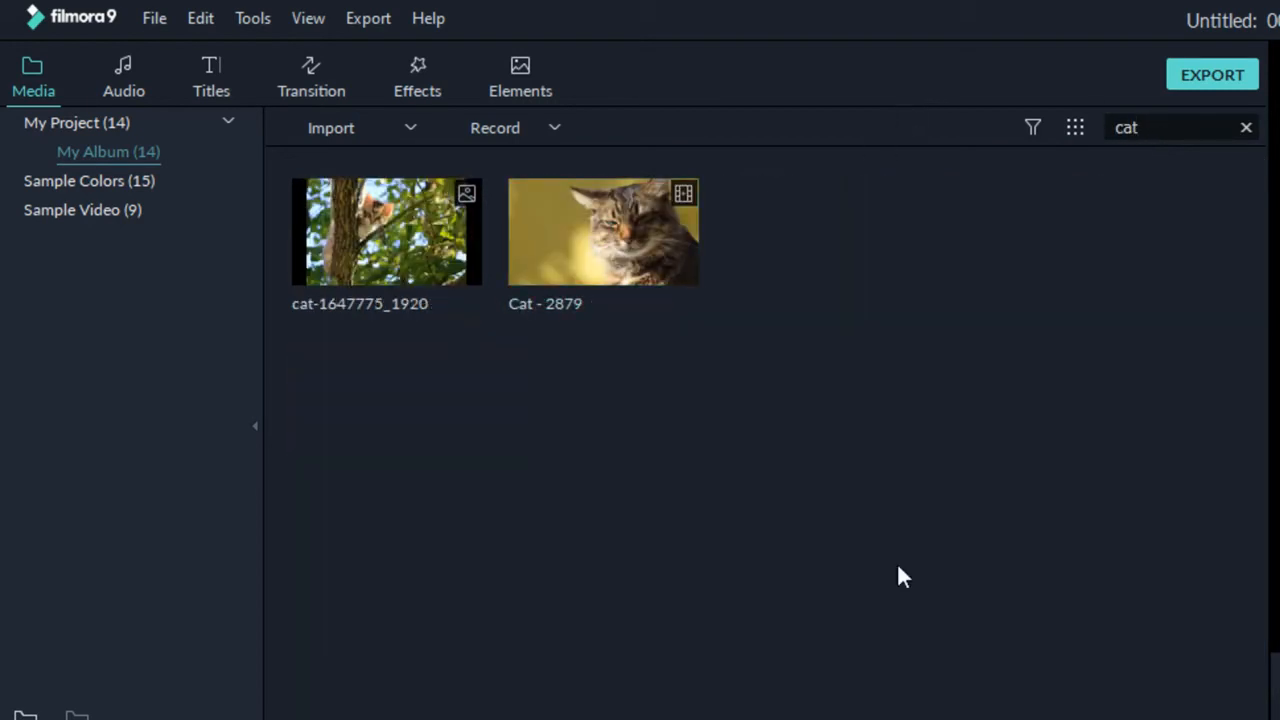
key("BackSpace")
key("BackSpace")
key("BackSpace")
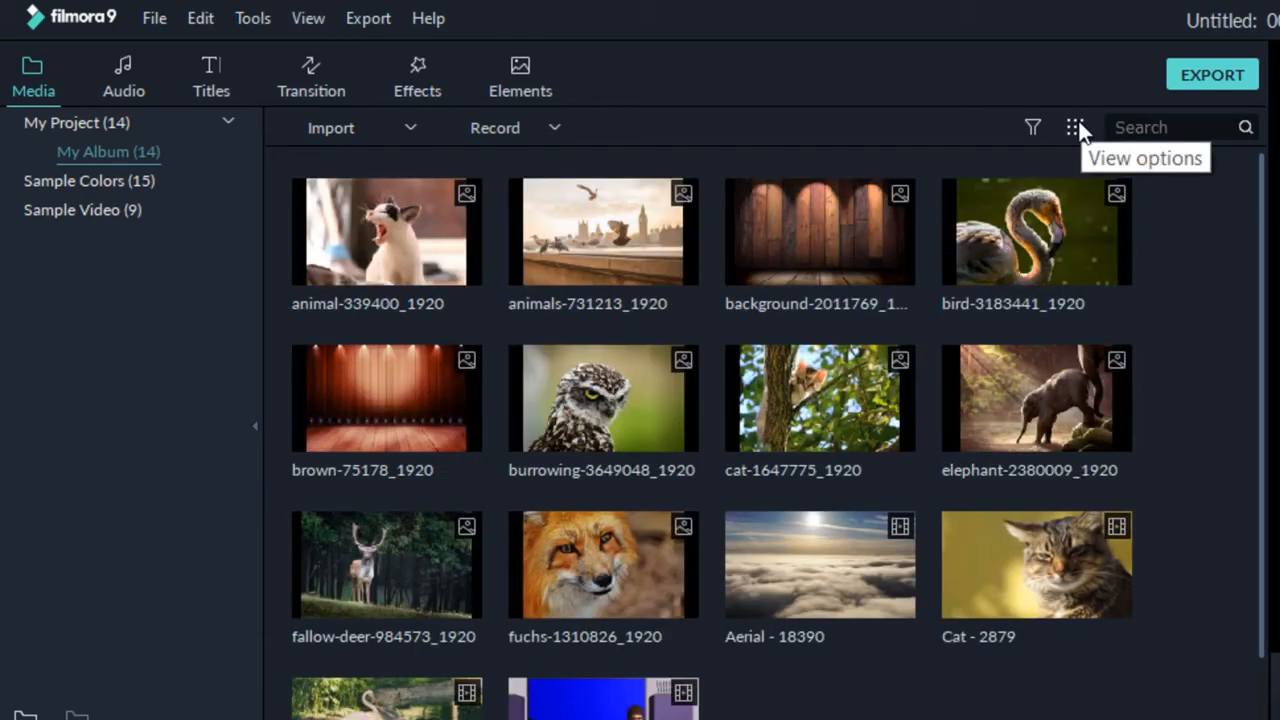
Display the album media in List View and Small Thumbnail View, and return to Large Thumbnail View
left_click(1076, 128)
mouse_move(1103, 154)
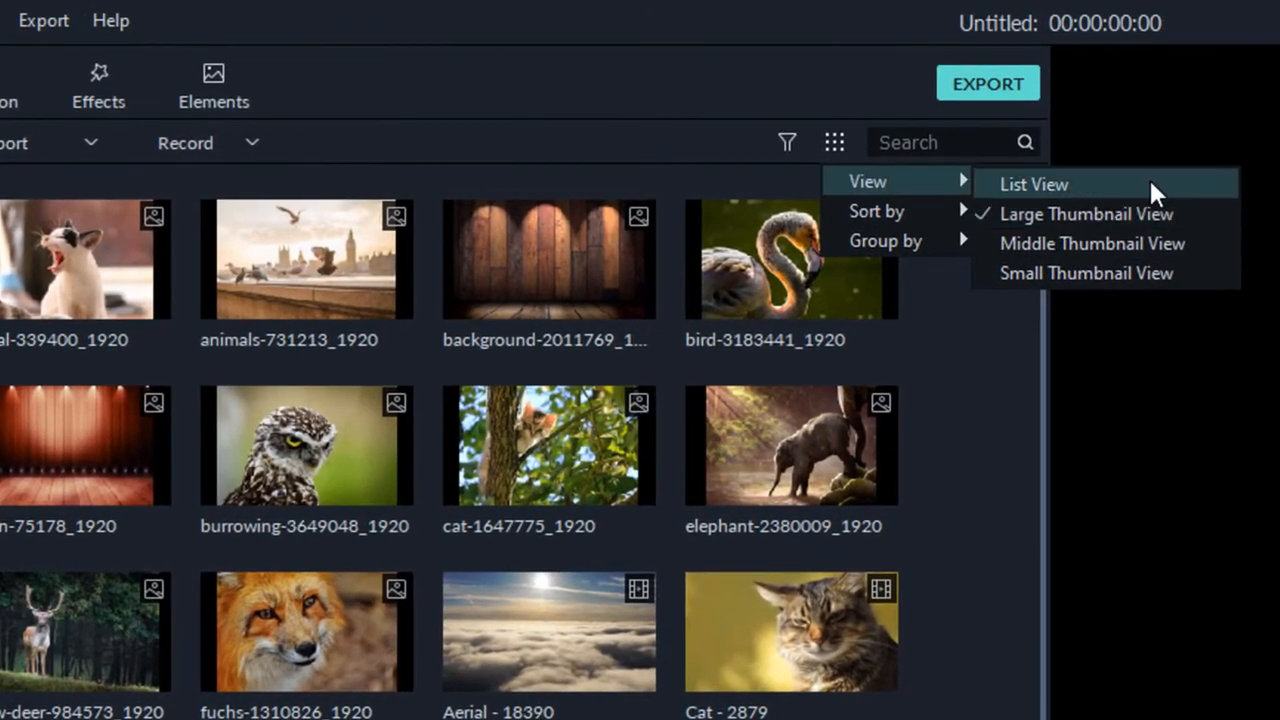
left_click(1255, 176)
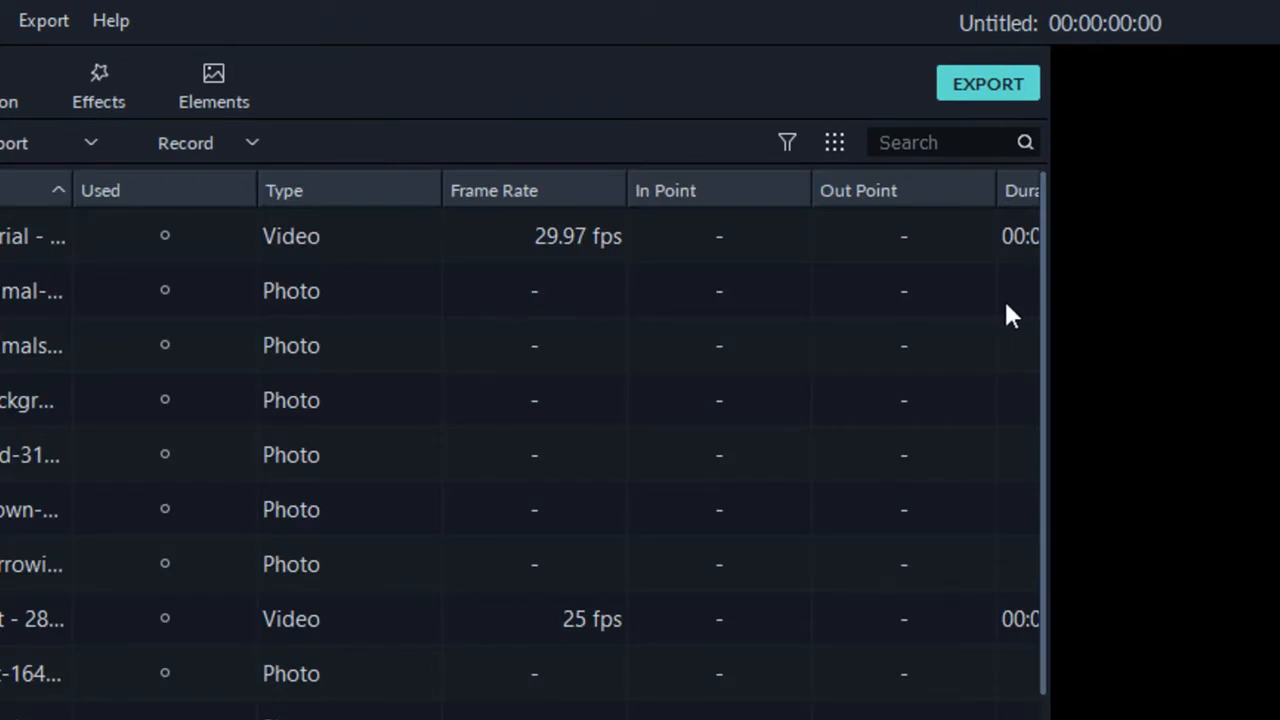
left_click(834, 142)
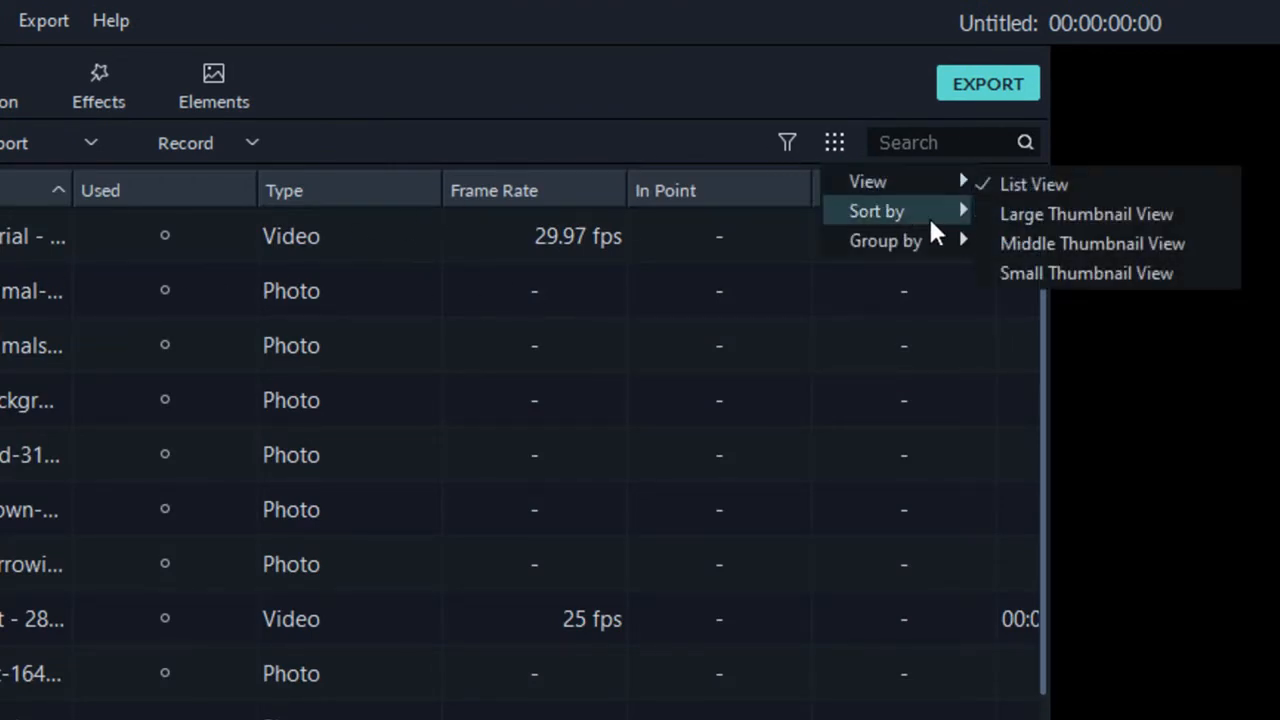
mouse_move(931, 218)
left_click(937, 161)
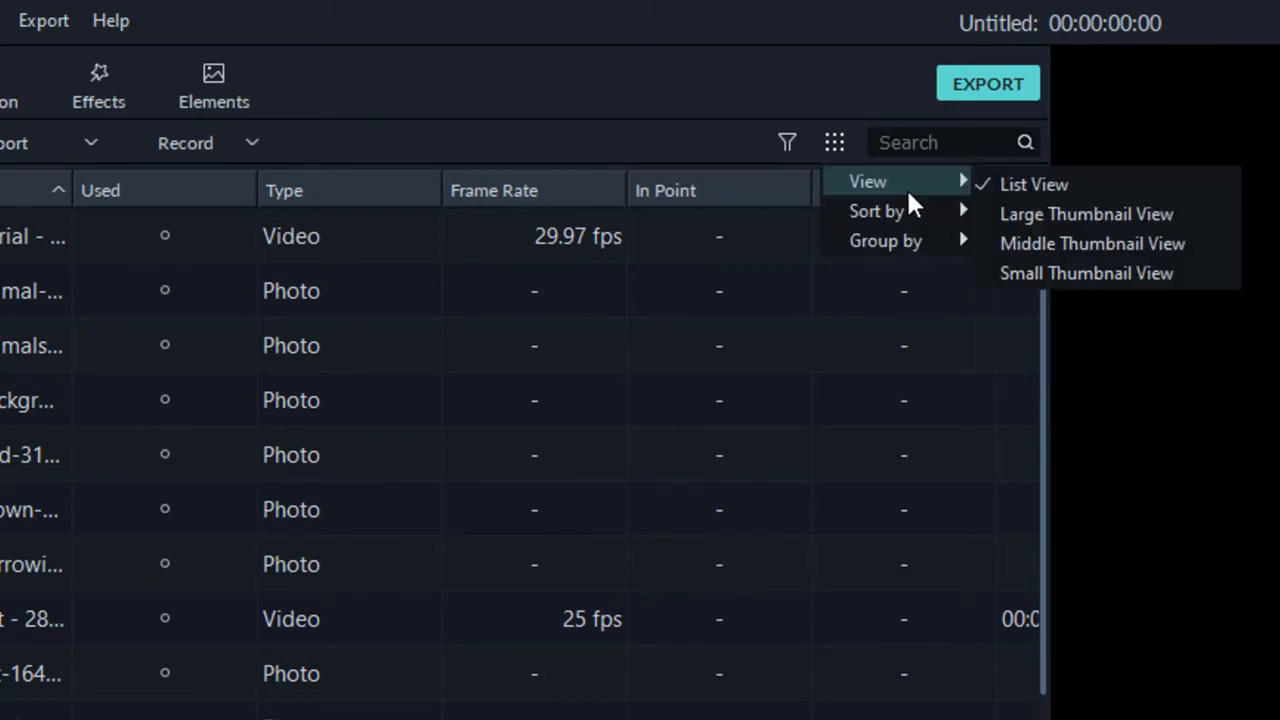
left_click(1150, 273)
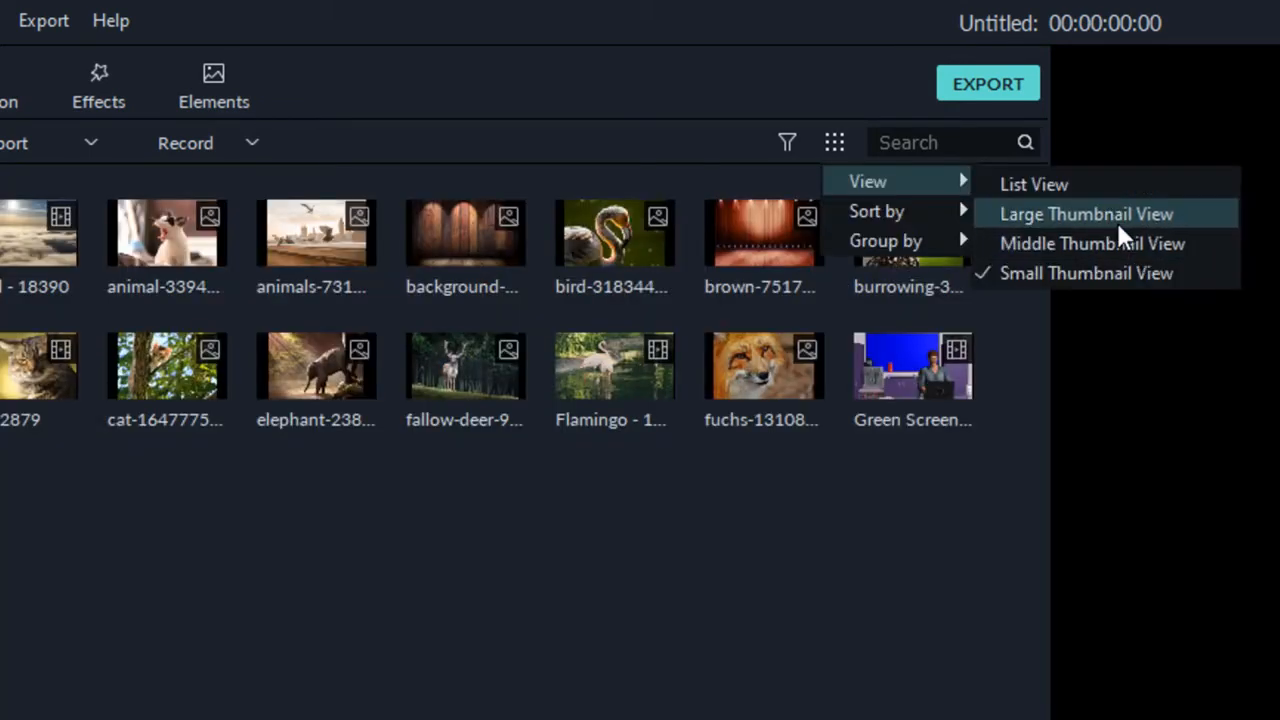
left_click(1116, 212)
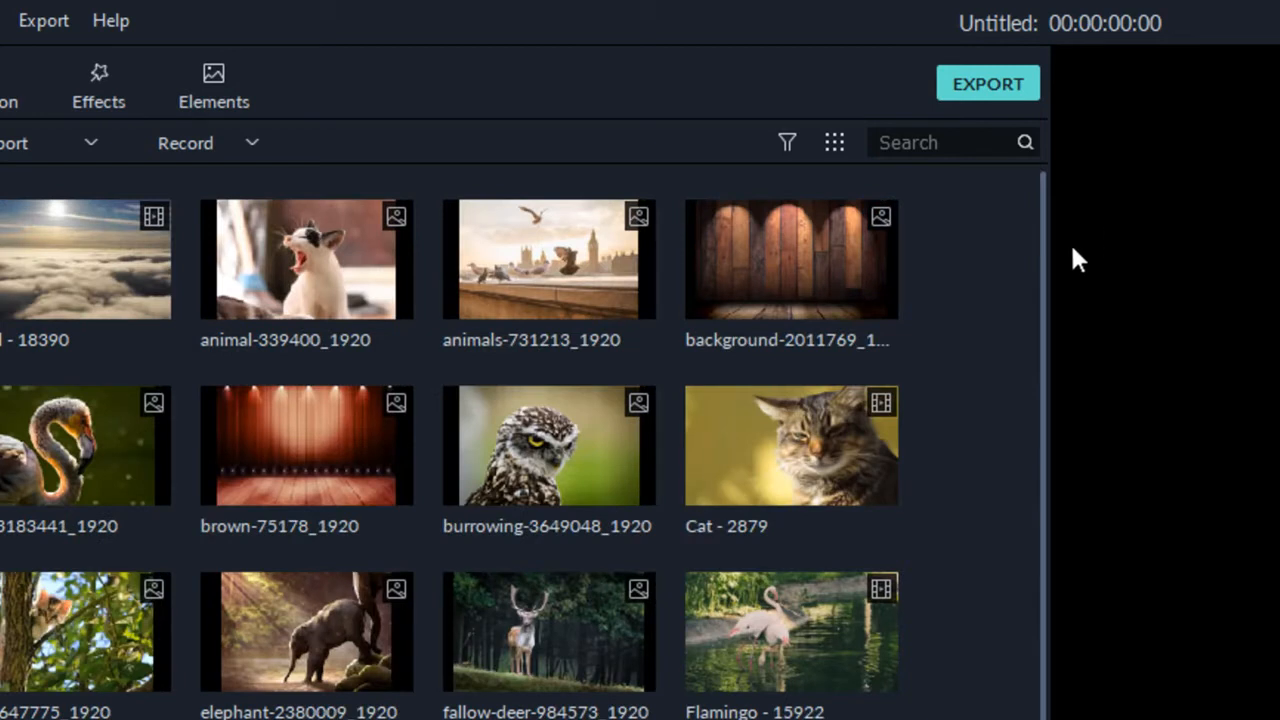
Filter the album media by Image and by Video, and set the filter back to All
left_click(785, 131)
left_click(845, 229)
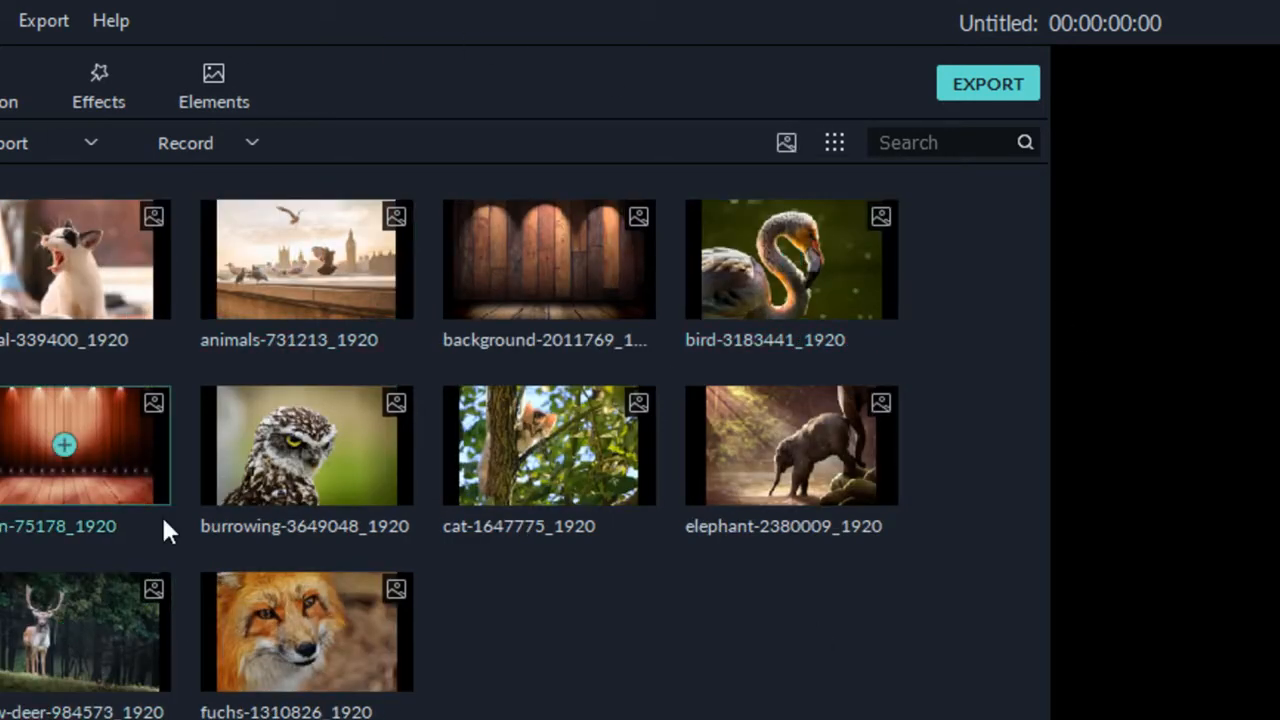
left_click(782, 140)
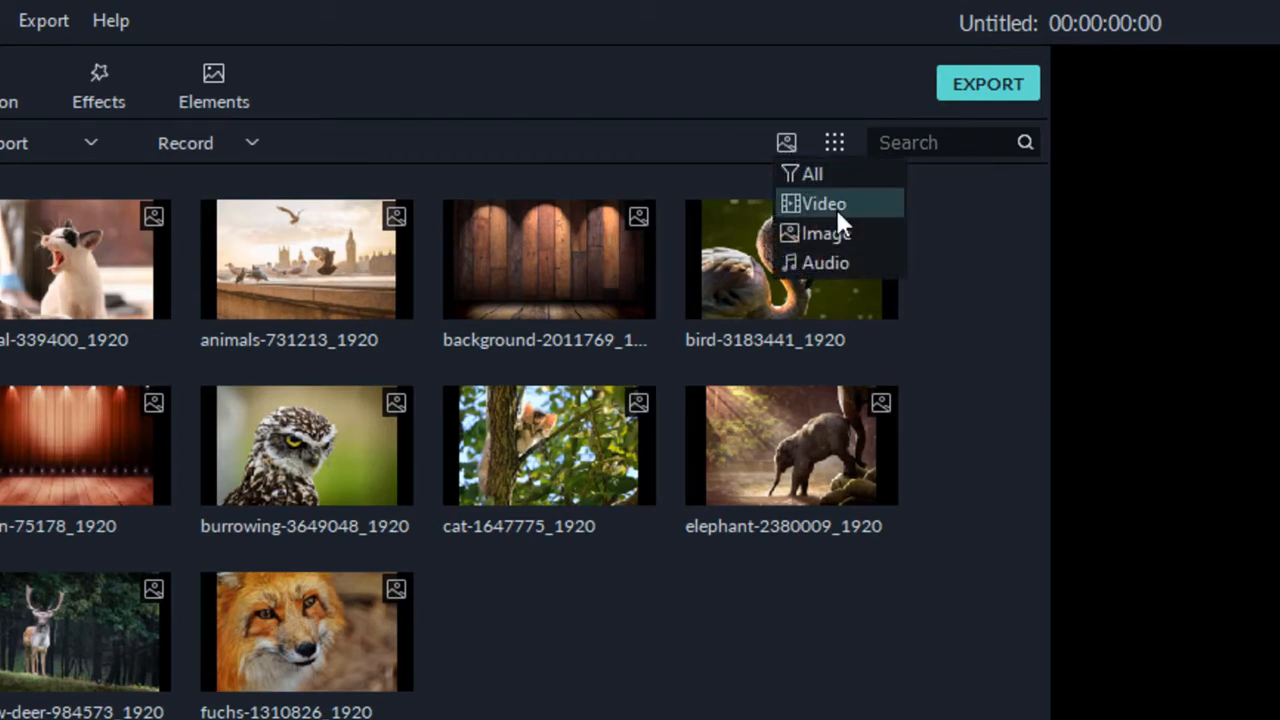
left_click(835, 206)
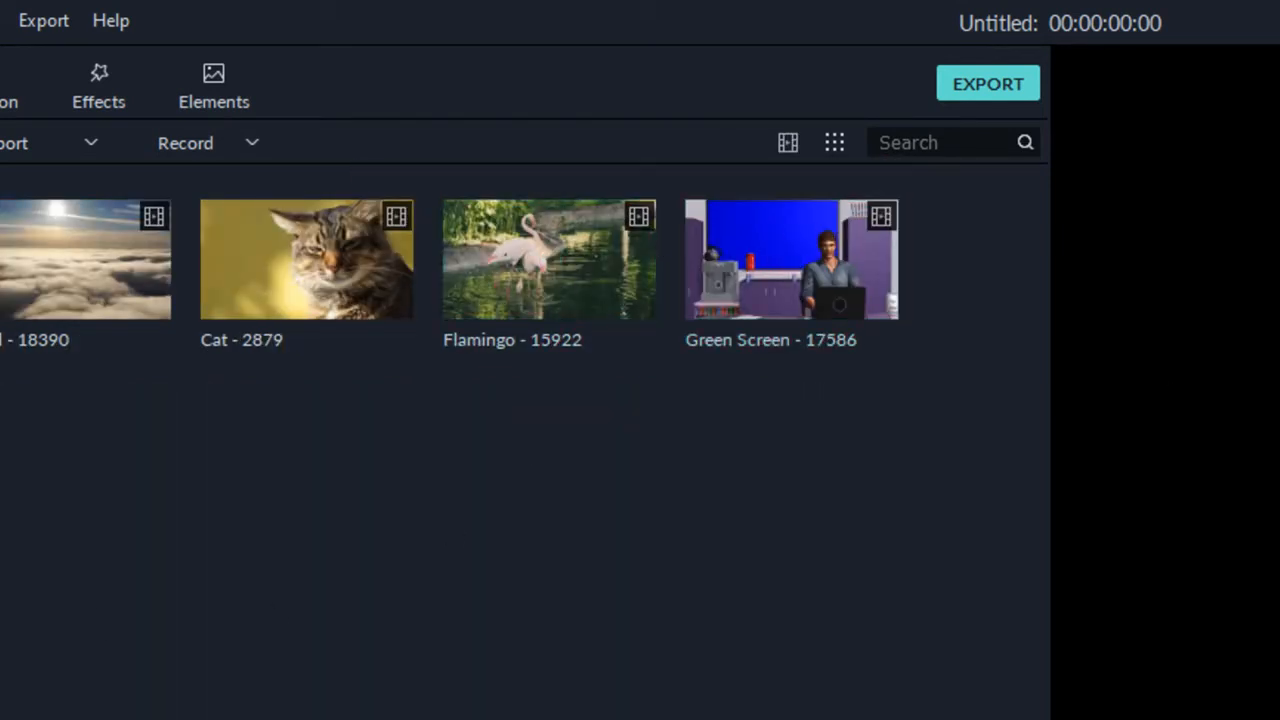
left_click(786, 143)
left_click(800, 177)
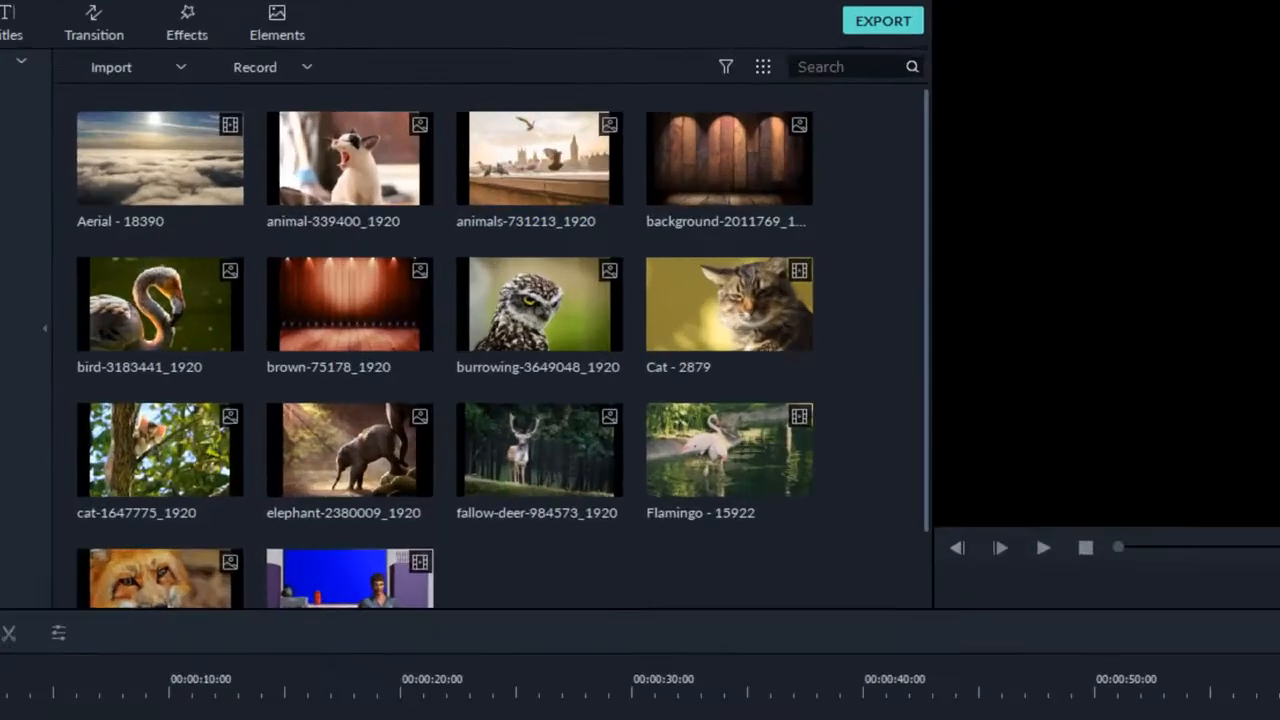
Place animal-339400_1920, animals-731213_1920 and burrowing-3649048_1920 one after another on video track 1 of the timeline
mouse_move(333, 110)
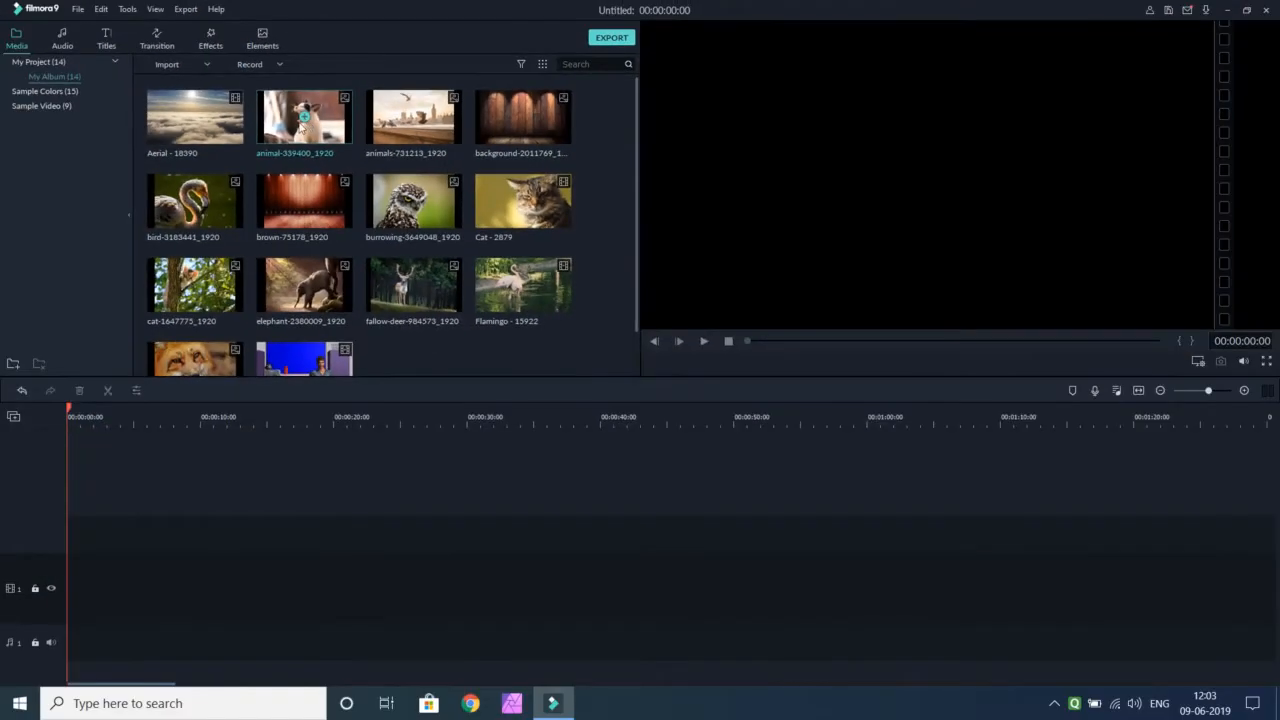
left_click(557, 346)
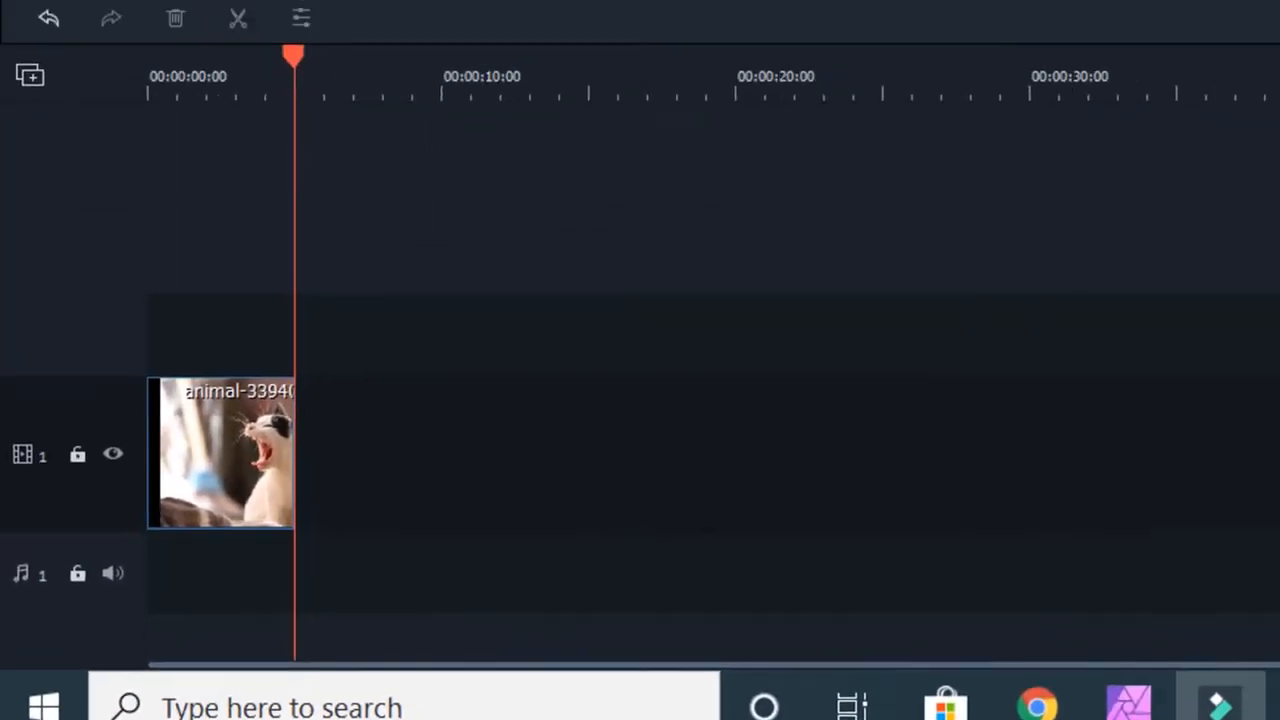
mouse_move(395, 115)
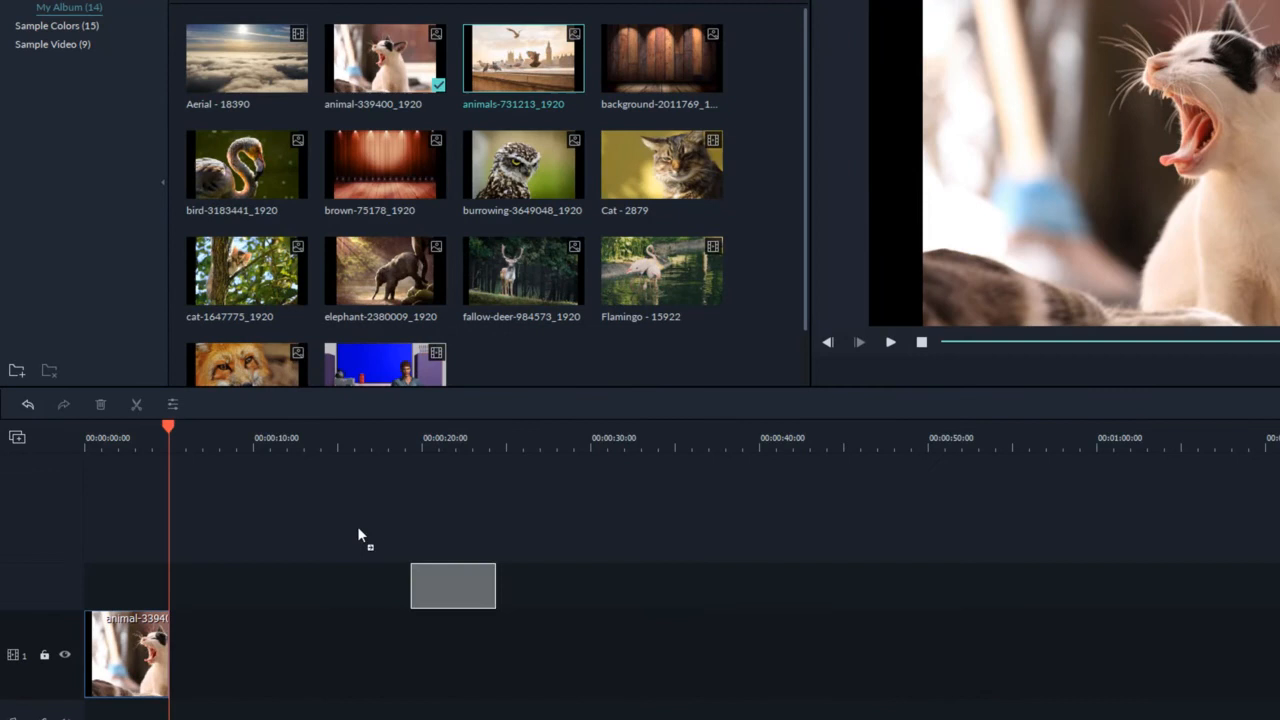
left_click_drag(358, 528, 170, 690)
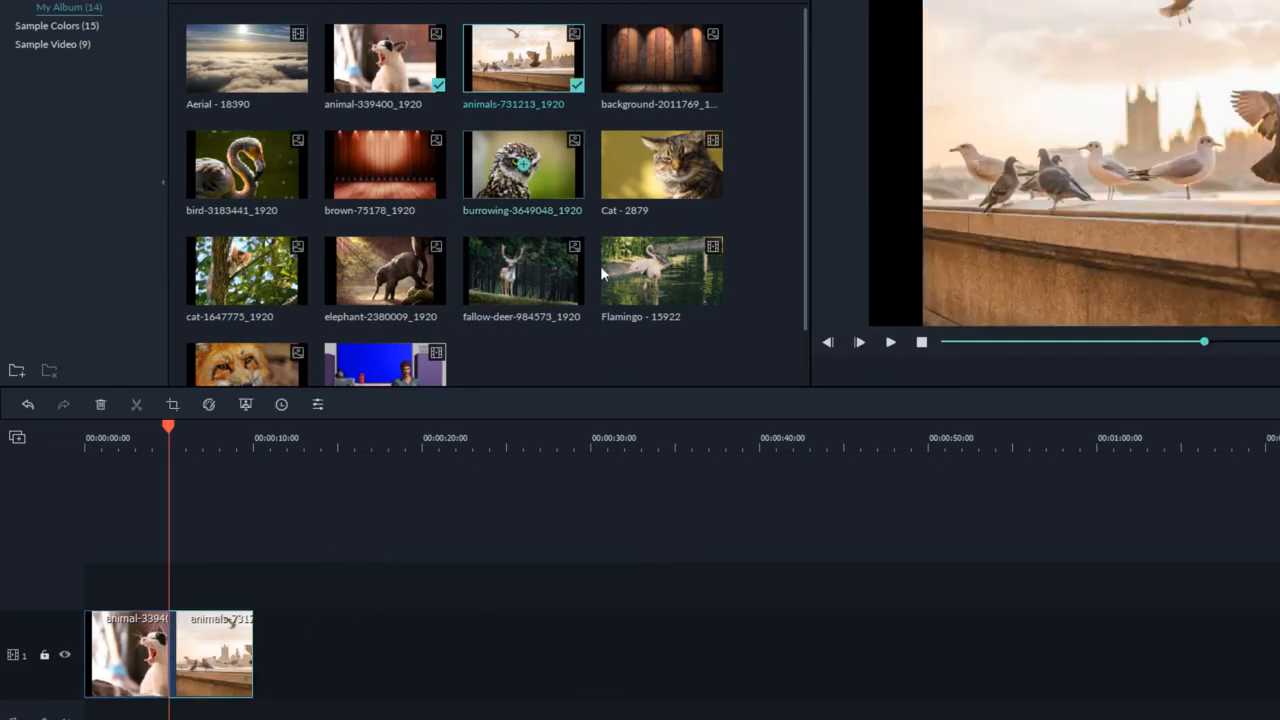
left_click_drag(544, 177, 258, 698)
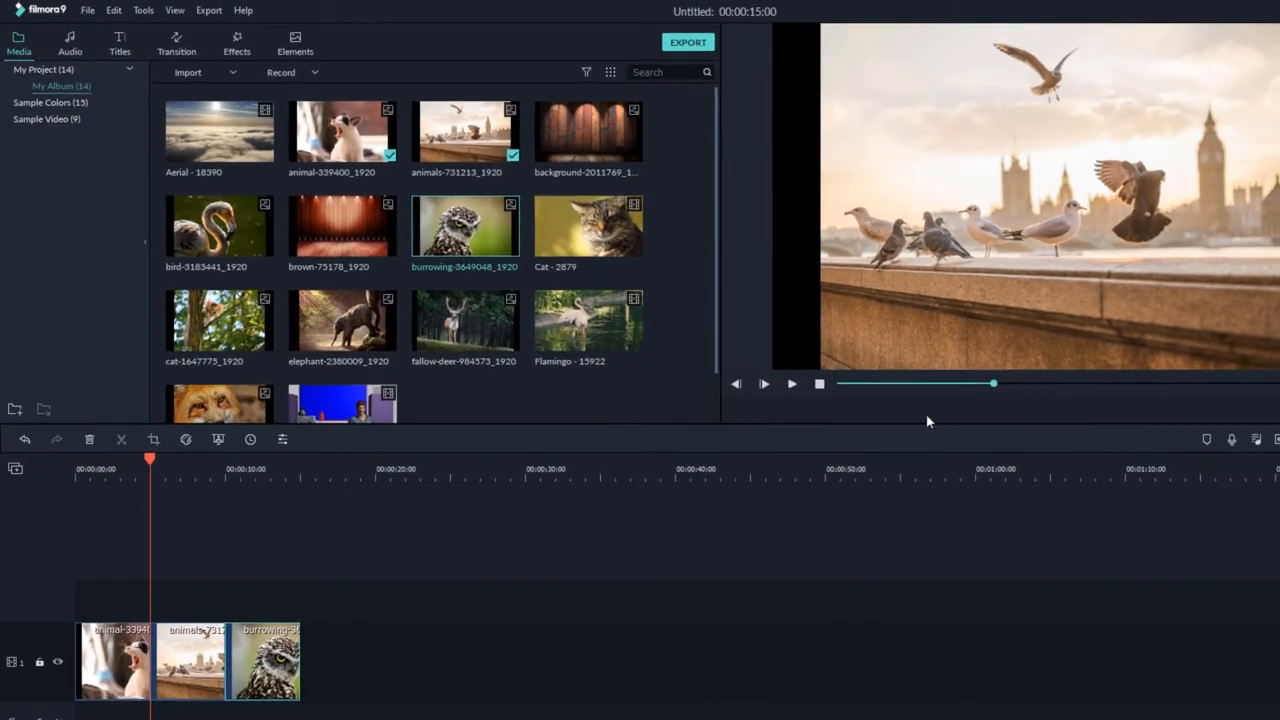
Scrub through the three-image sequence and return the playhead to the start of the timeline
left_click_drag(994, 385, 1021, 388)
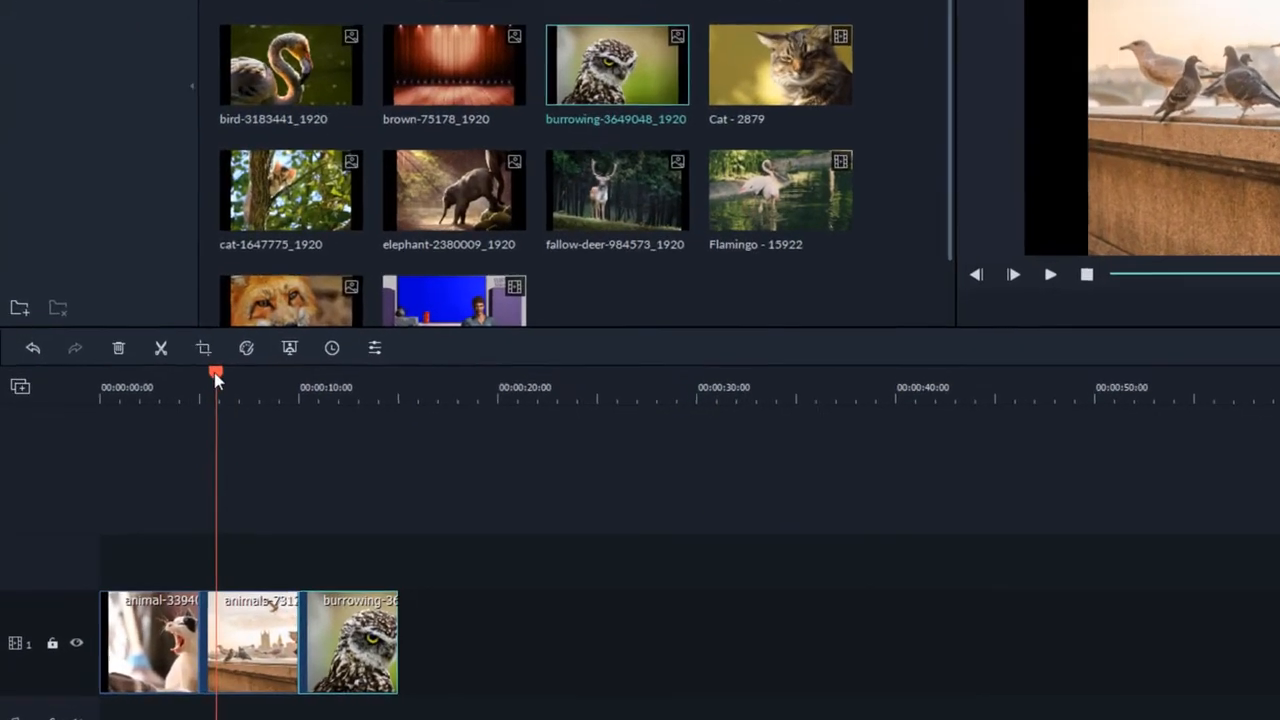
left_click_drag(163, 461, 81, 471)
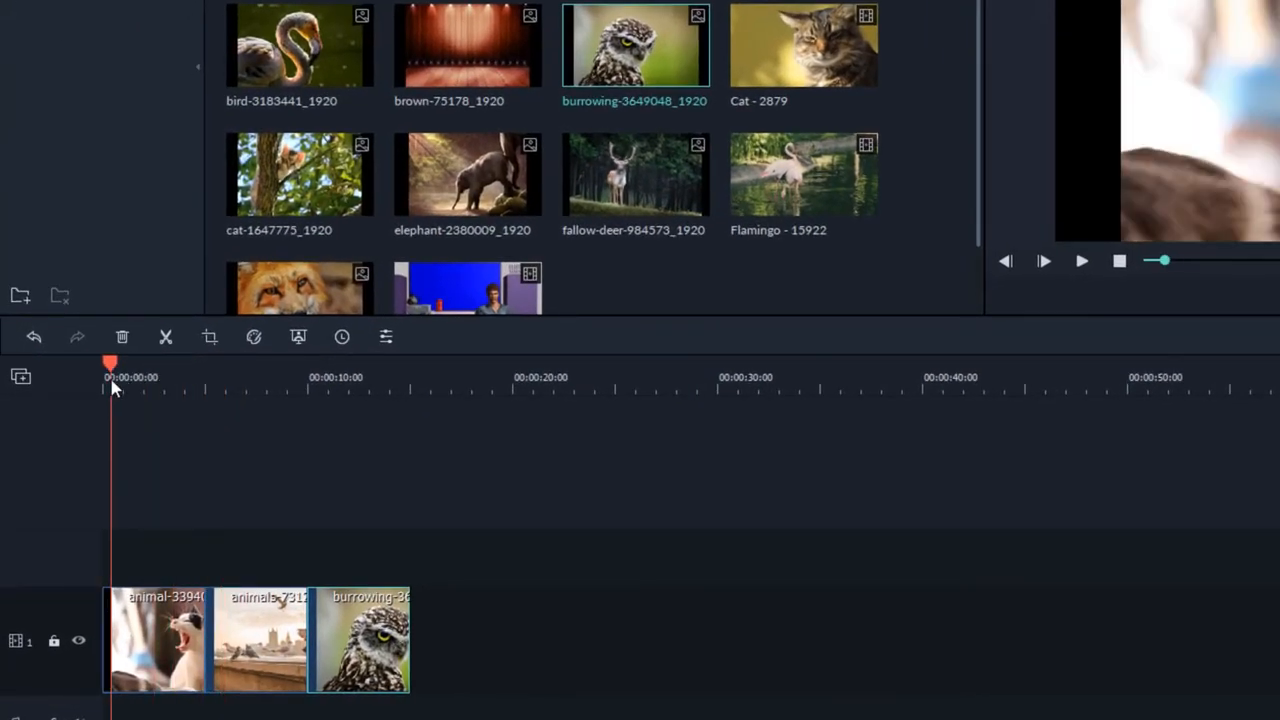
left_click_drag(112, 383, 81, 409)
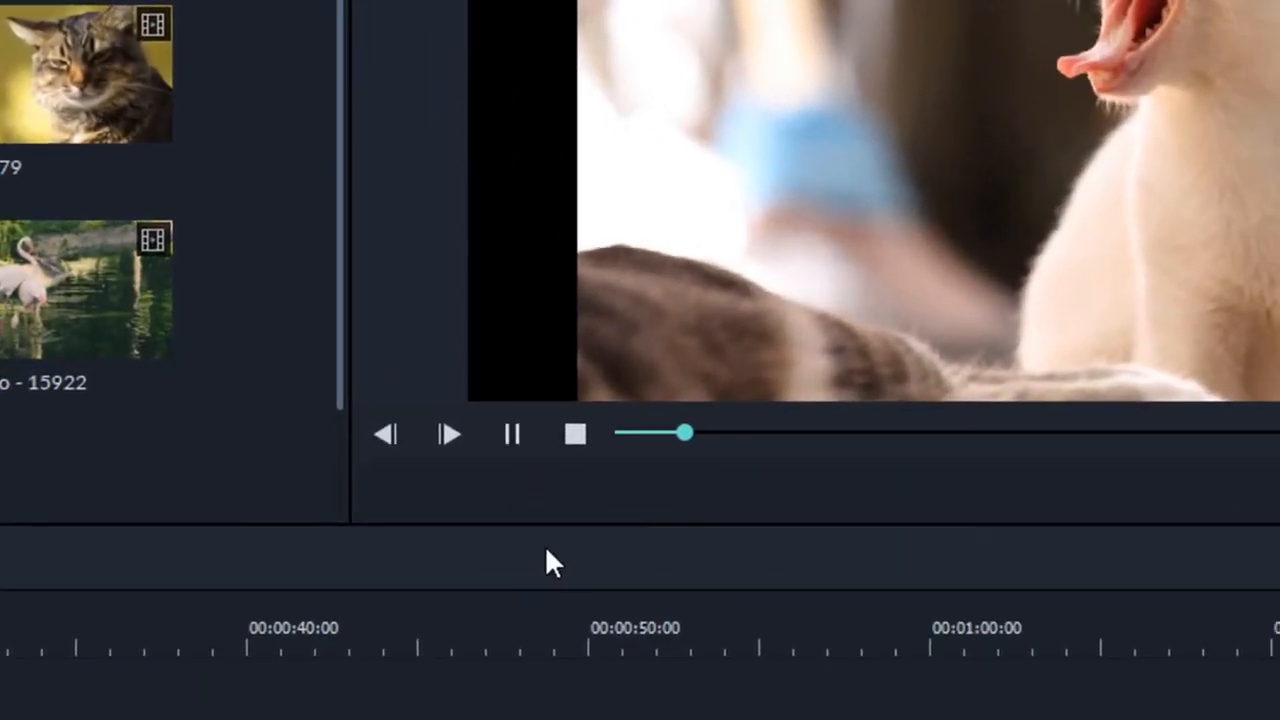
Preview the image sequence, pausing and resuming playback, and stop it to return to the beginning
left_click(512, 436)
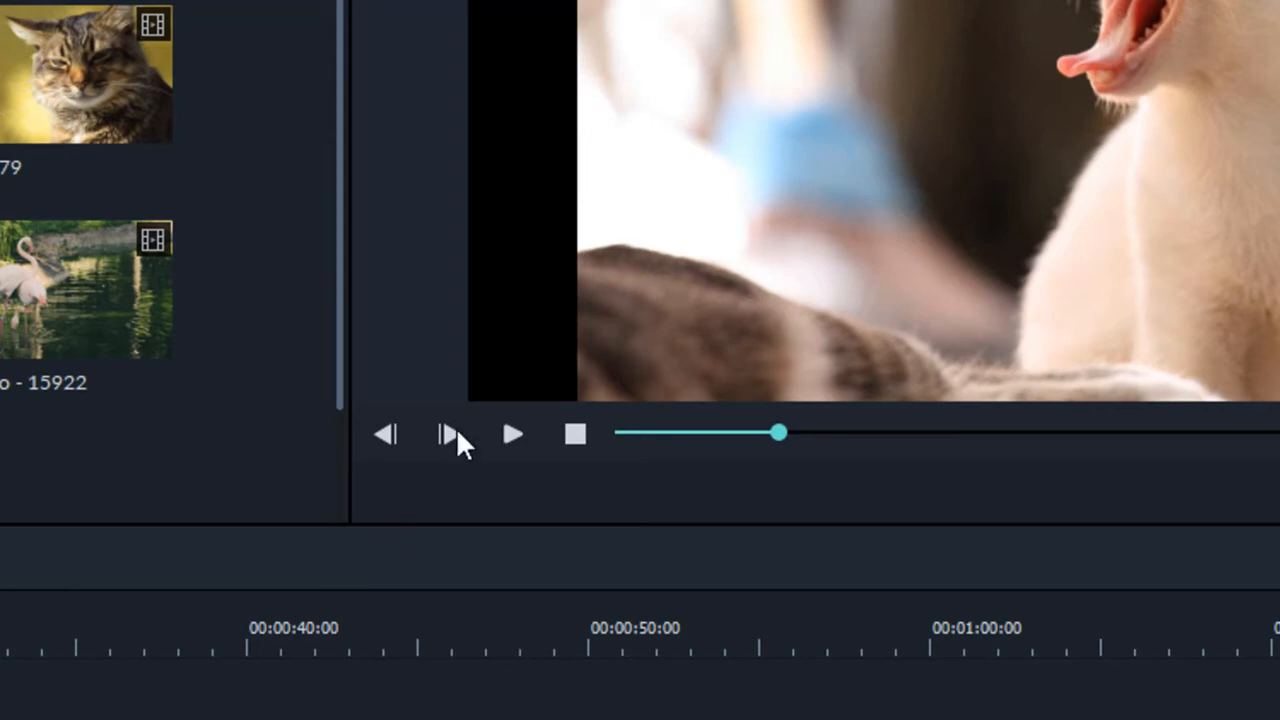
left_click(512, 435)
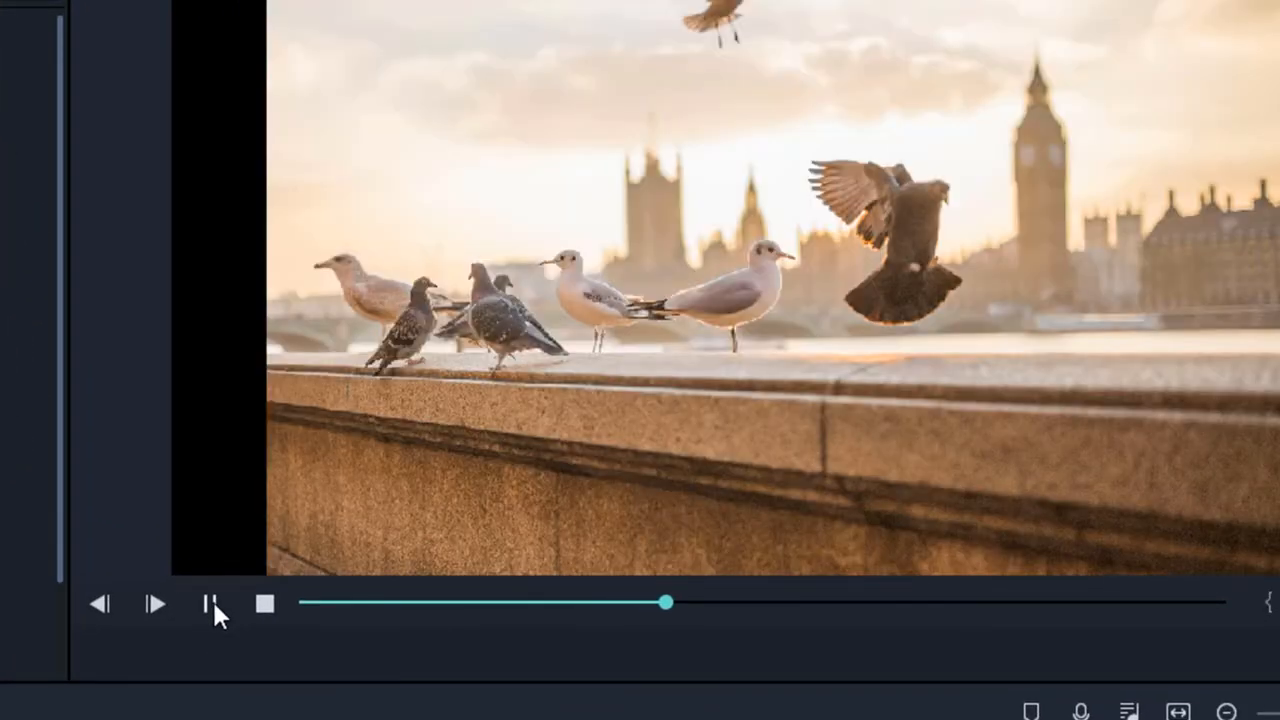
left_click(212, 604)
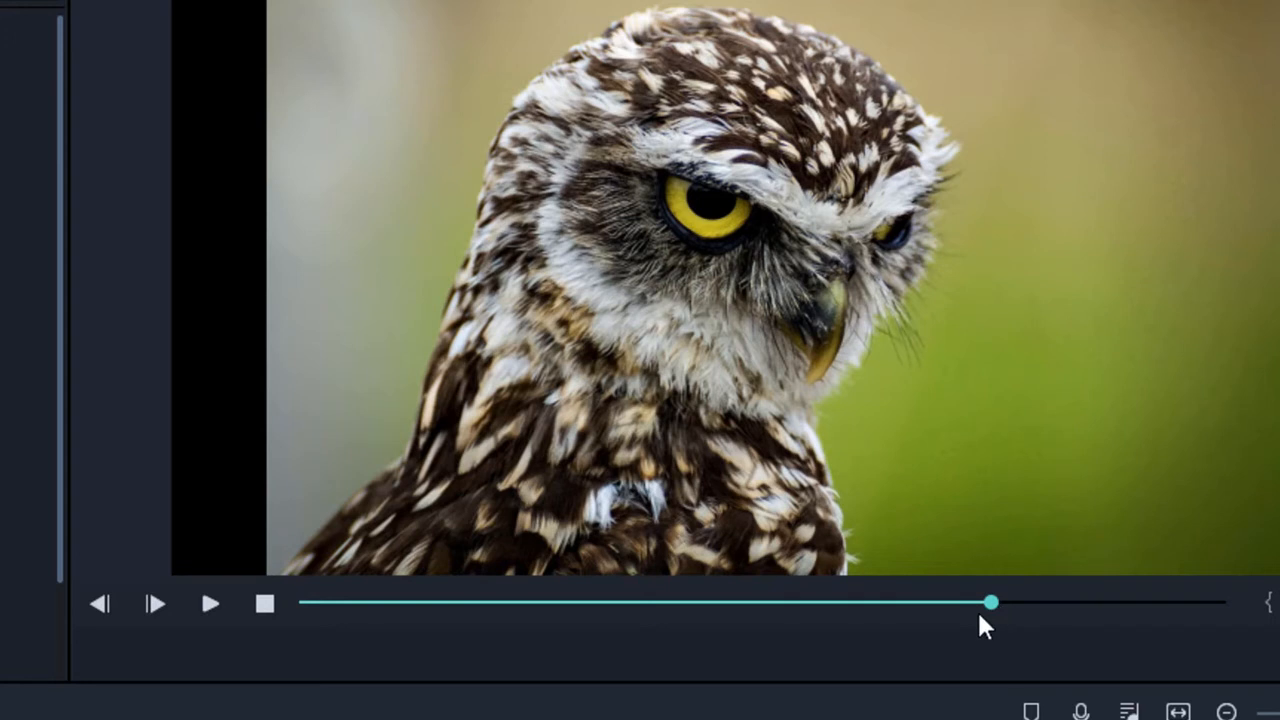
left_click(265, 605)
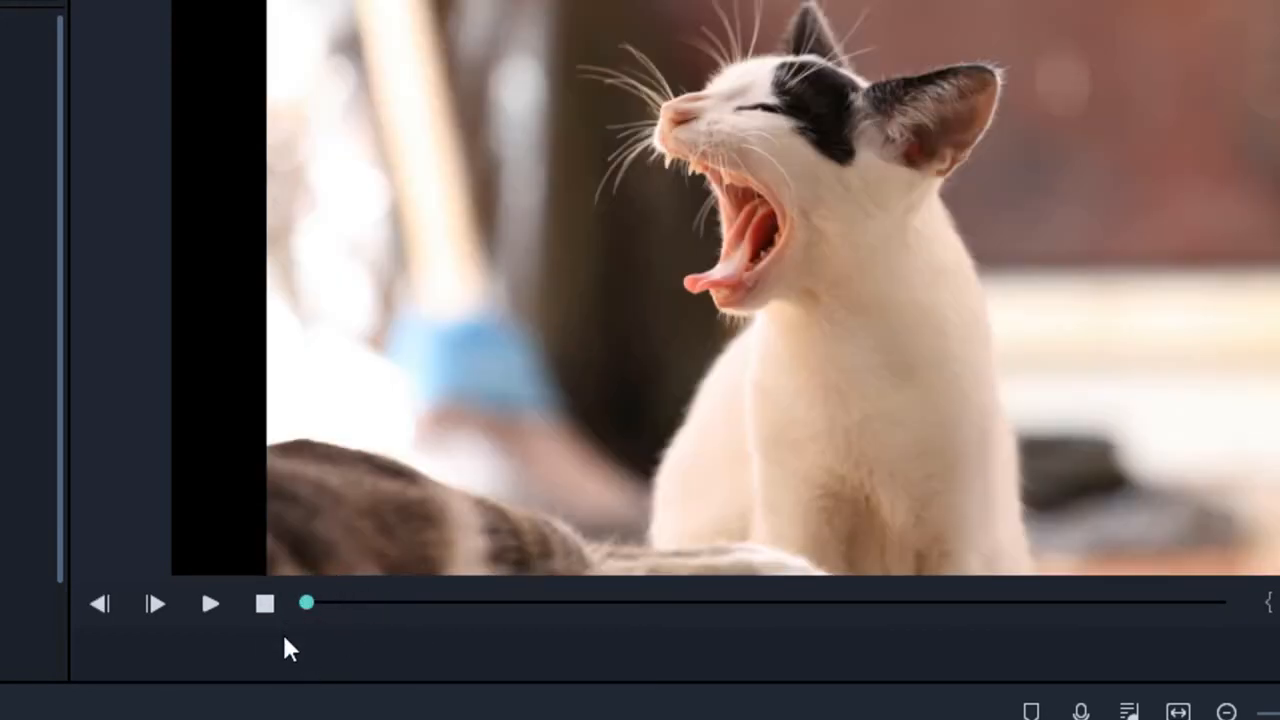
left_click(216, 606)
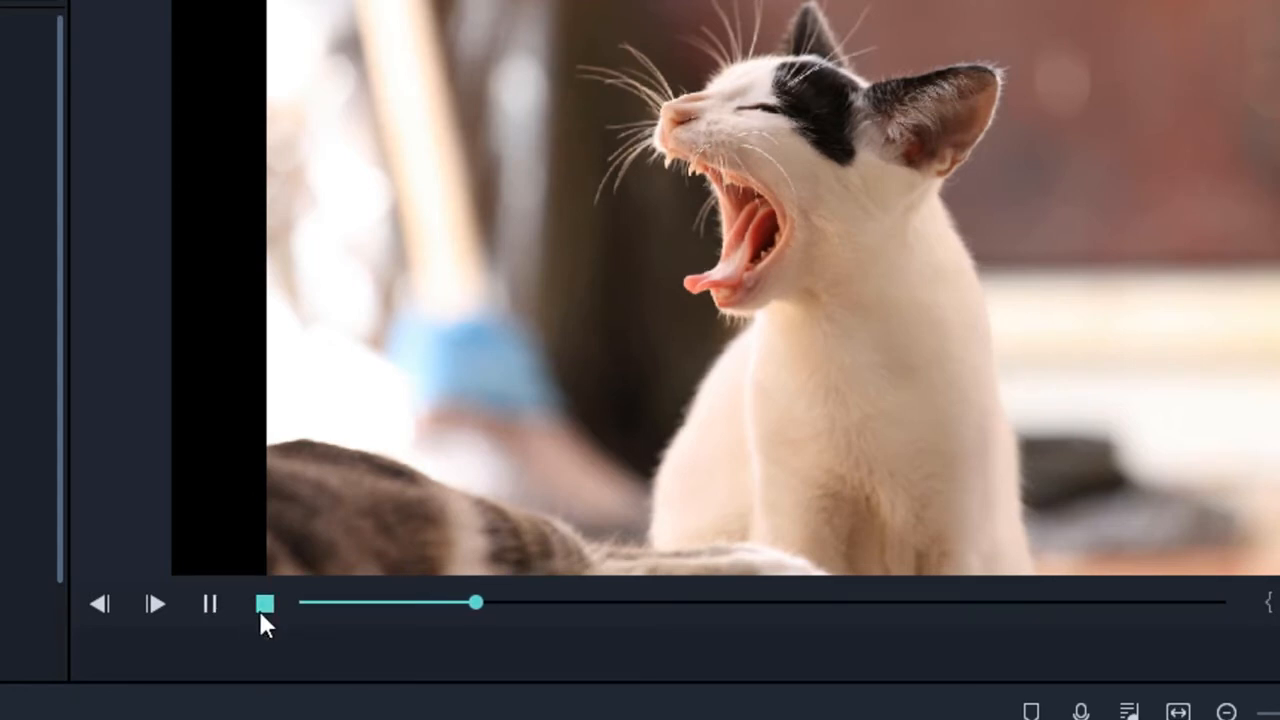
left_click(261, 610)
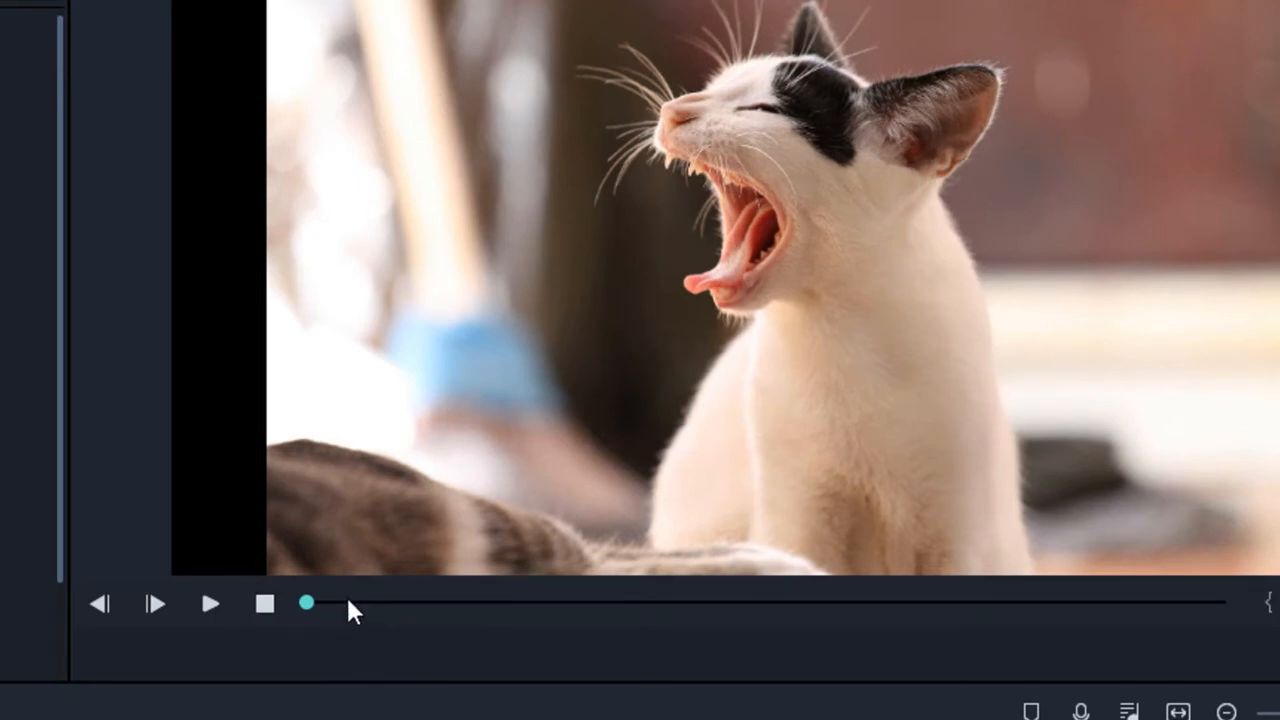
Play the image sequence in the preview, pause it partway and stop playback
left_click(200, 606)
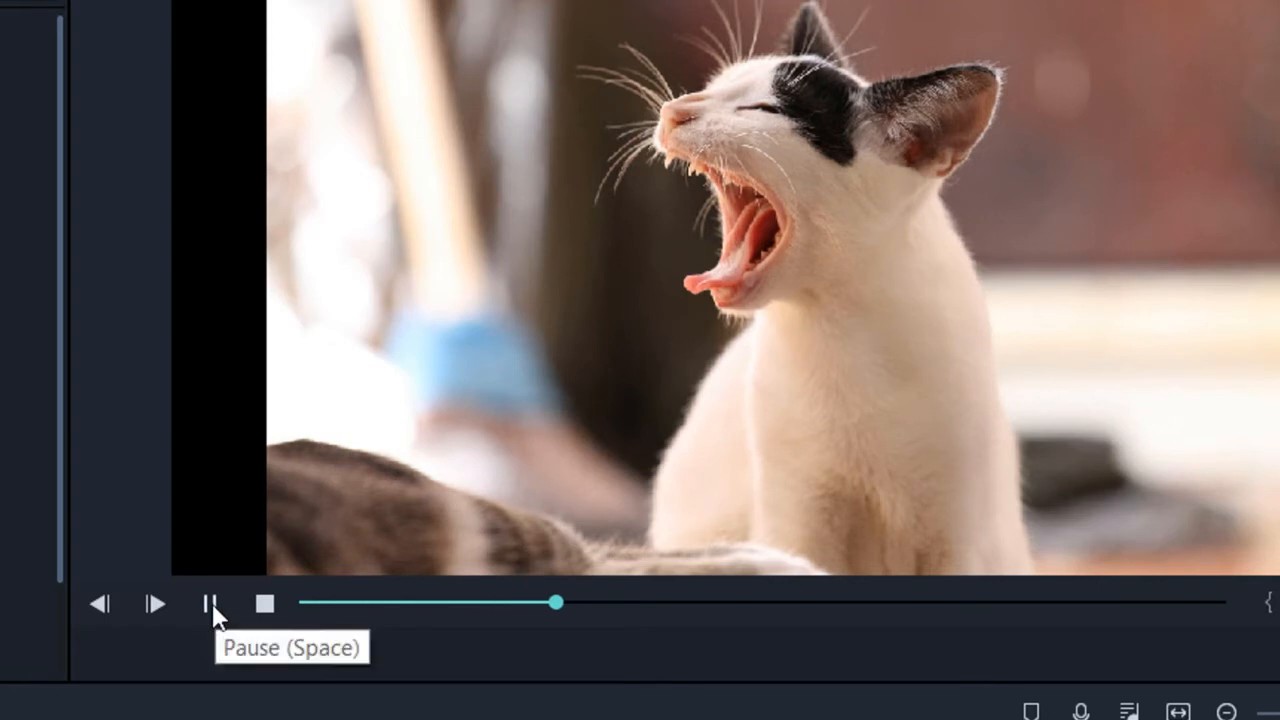
left_click(211, 604)
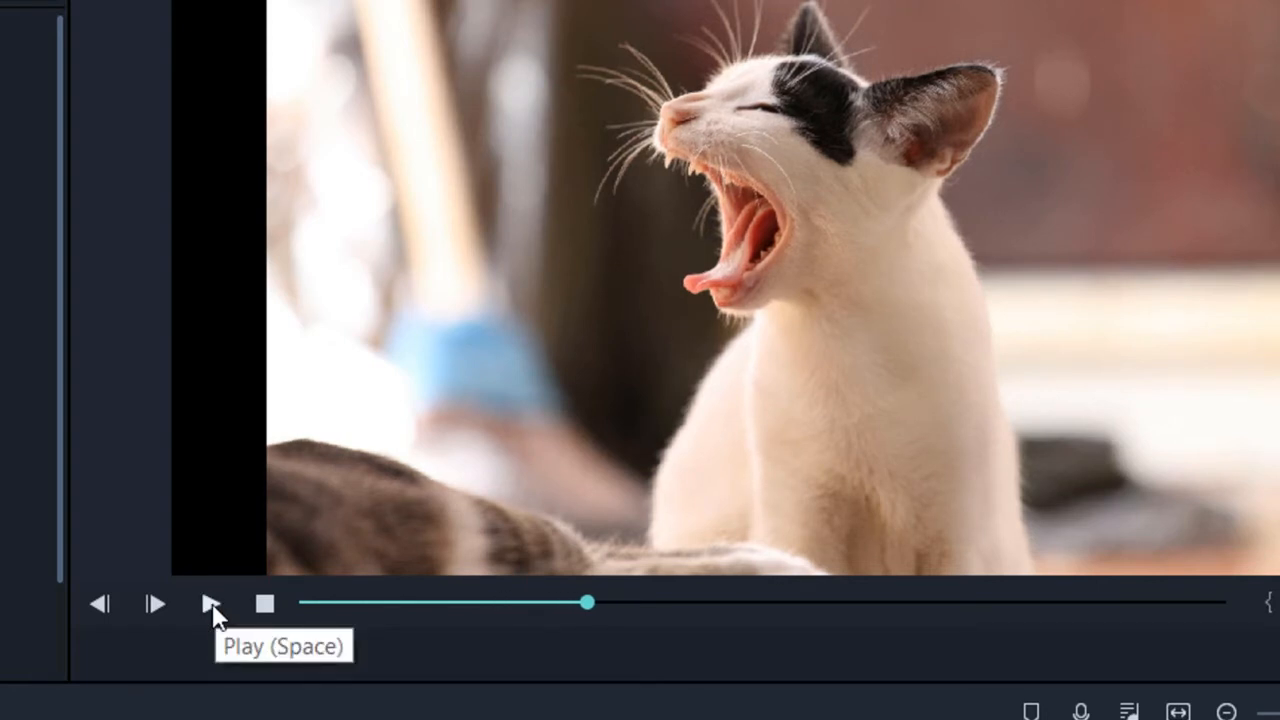
left_click(264, 604)
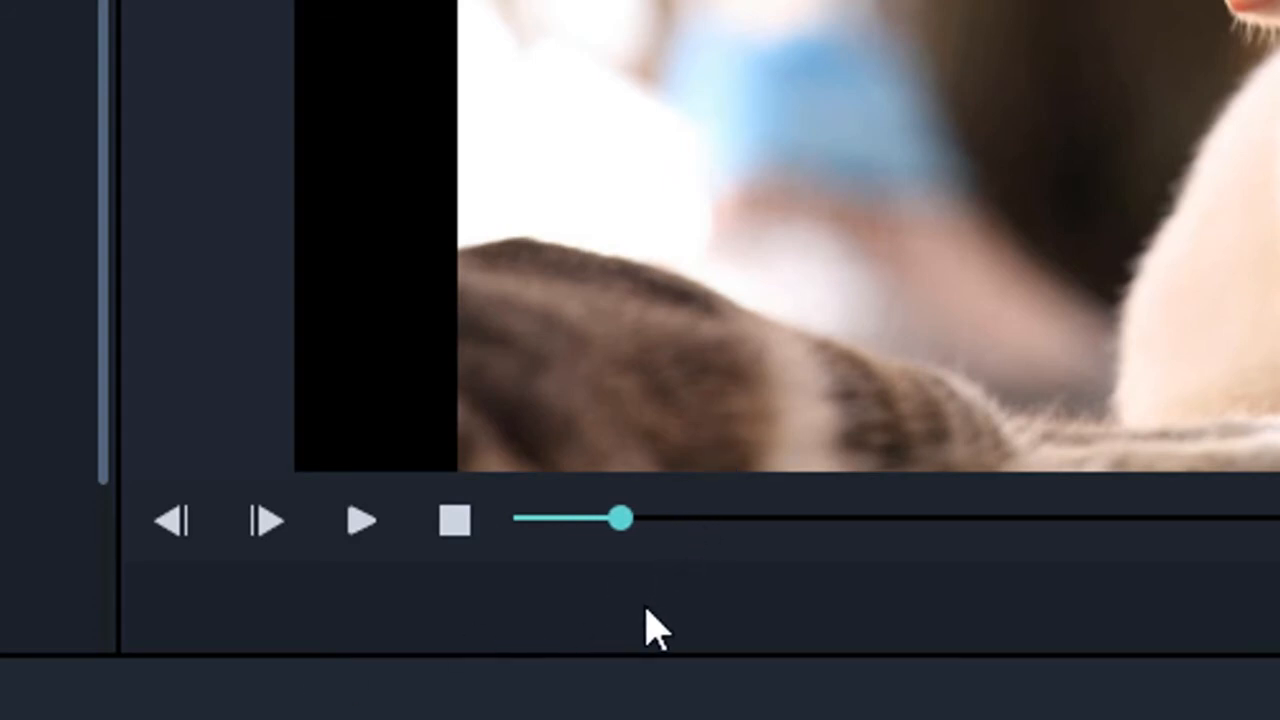
Step the playhead backward through the first image, one frame at a time, for ten frames
key("Left")
key("Left")
key("Left")
key("Left")
key("Left")
key("Left")
key("Left")
key("Left")
key("Left")
key("Left")
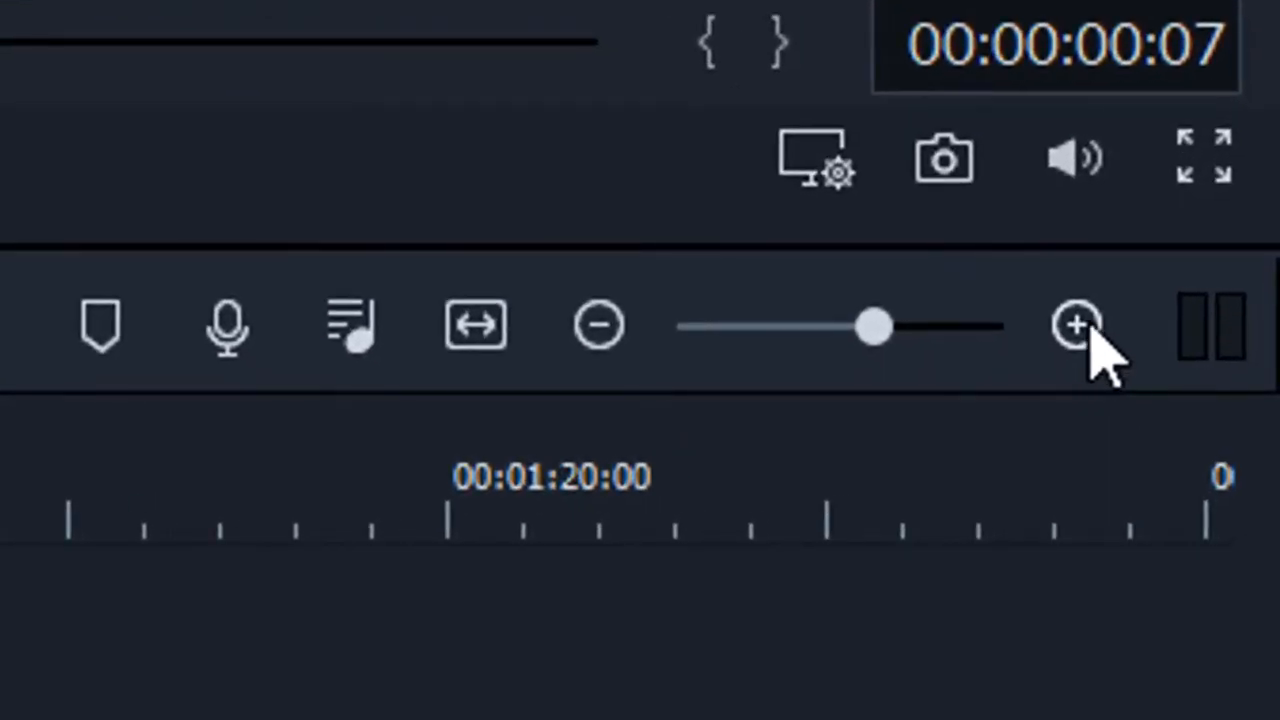
Zoom the timeline in to frame-level detail and zoom it back out until all three clips fit
left_click(1068, 325)
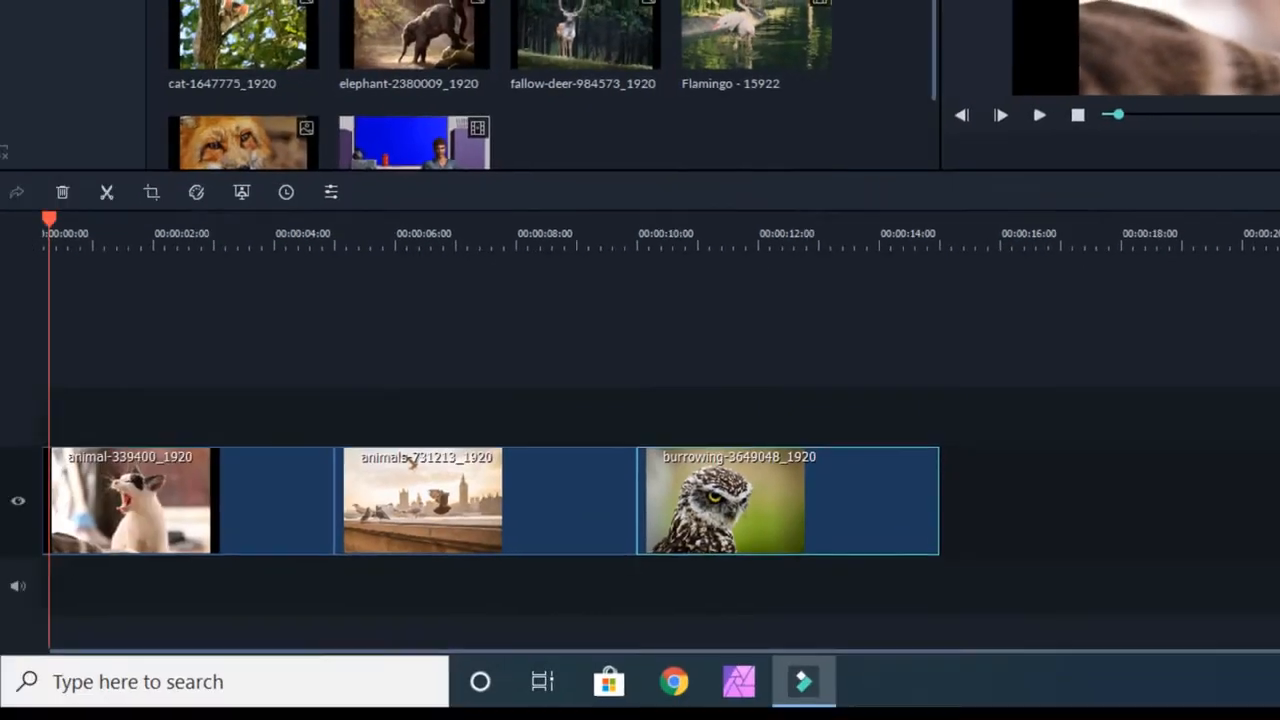
left_click(1152, 315)
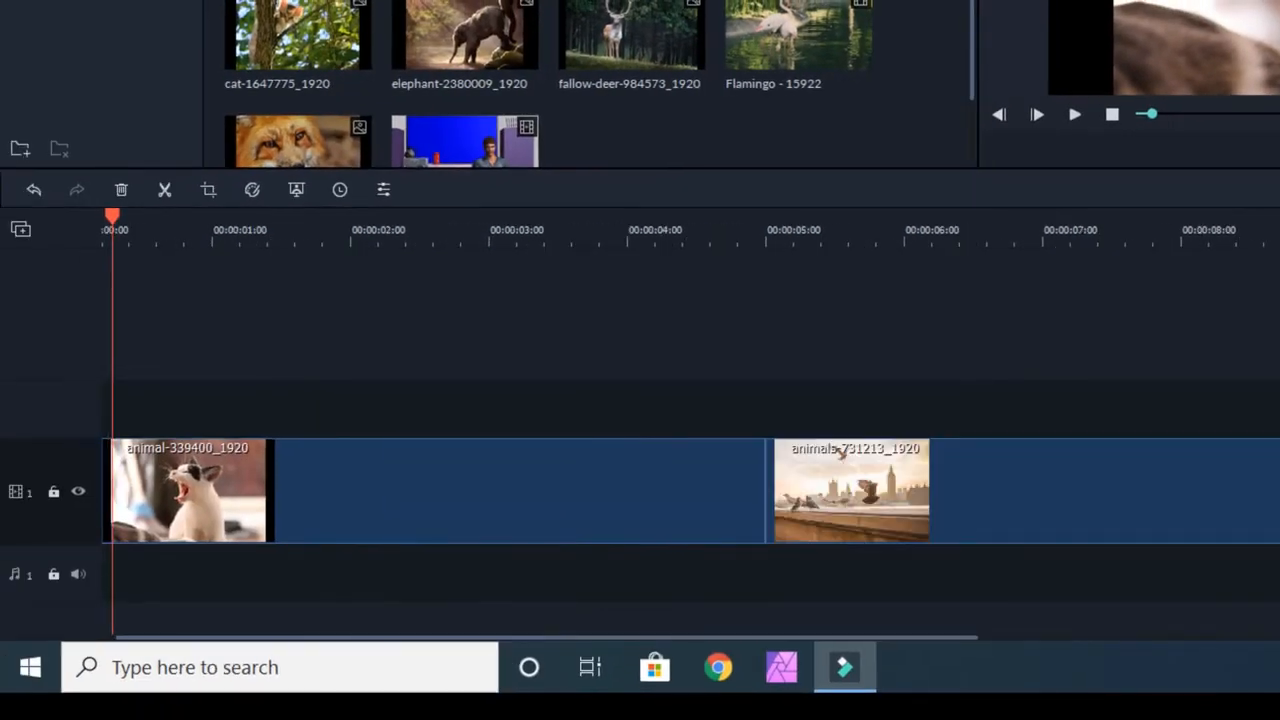
key("ctrl+equal")
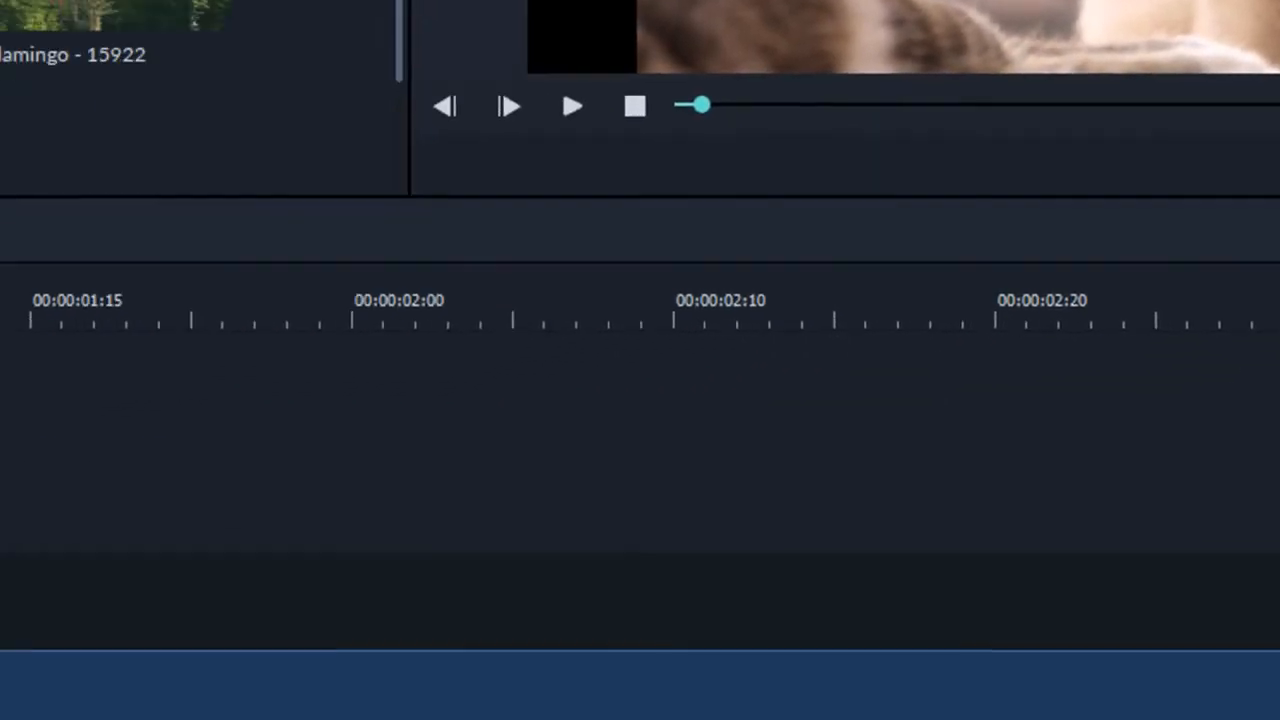
left_click(953, 350)
key("ctrl+minus")
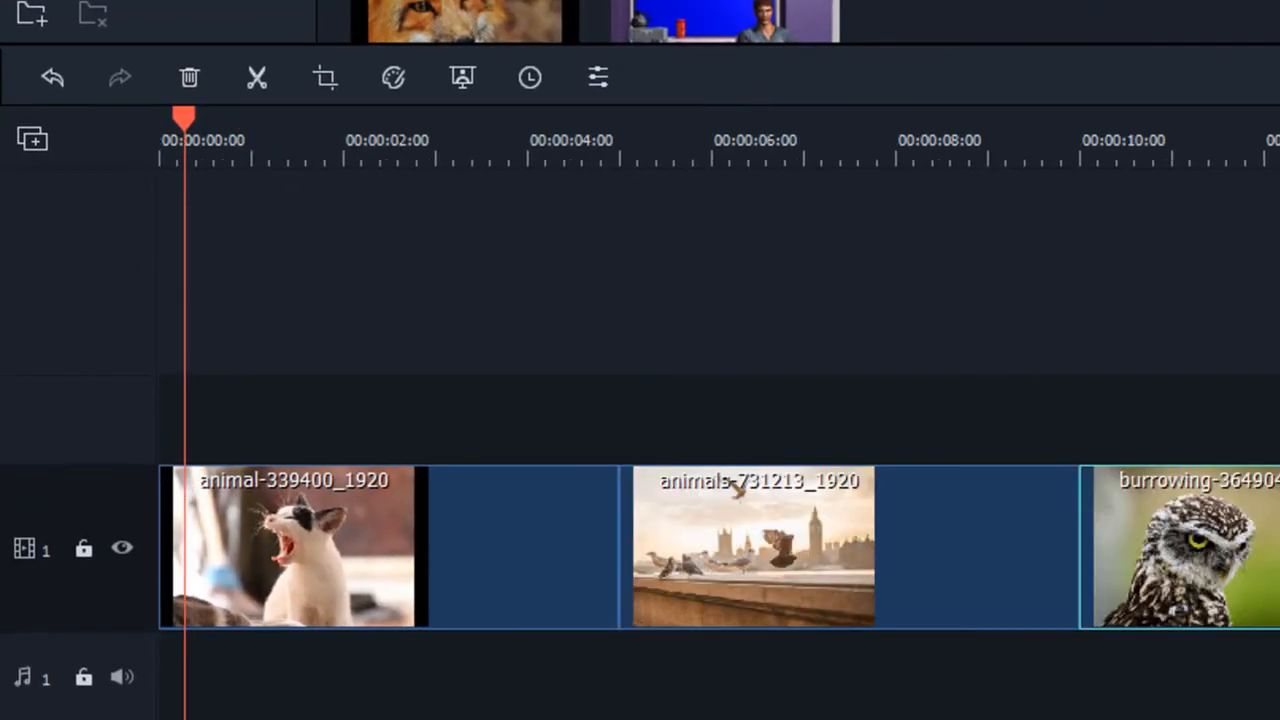
key("ctrl+minus")
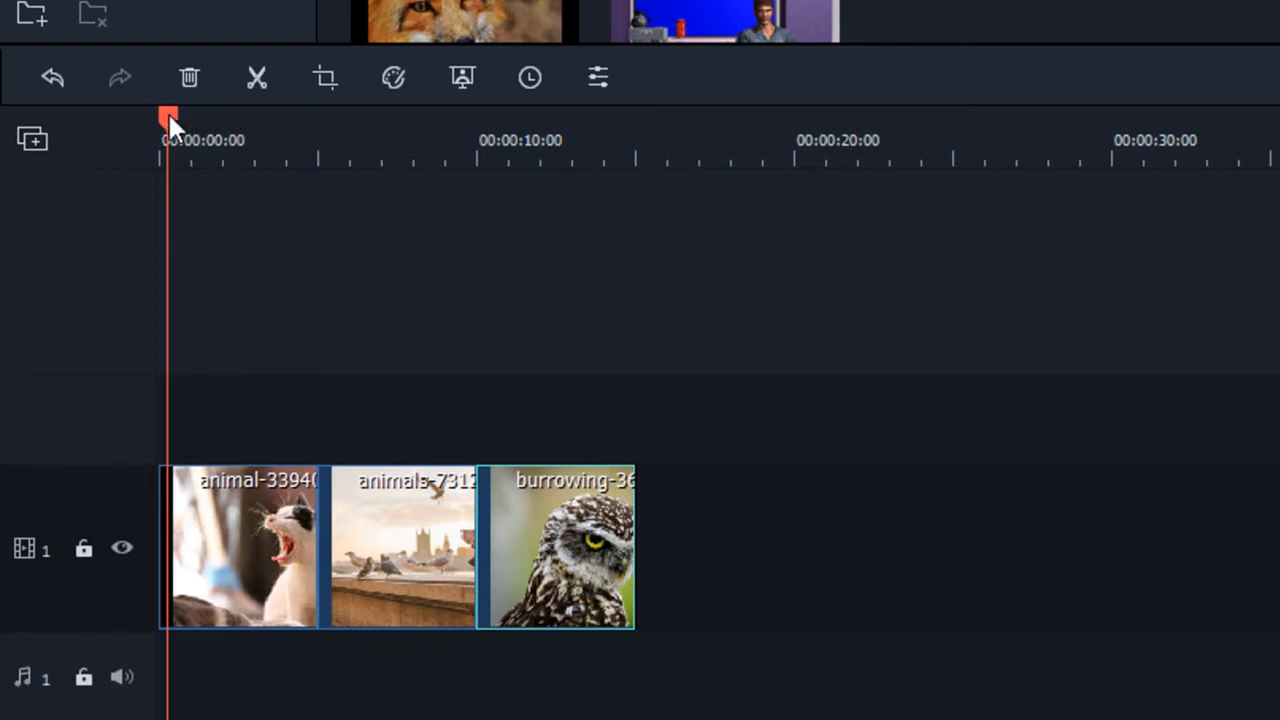
Return the playhead to the start of the timeline, stretch the time ruler, and zoom to fit the whole sequence
left_click_drag(168, 115, 77, 189)
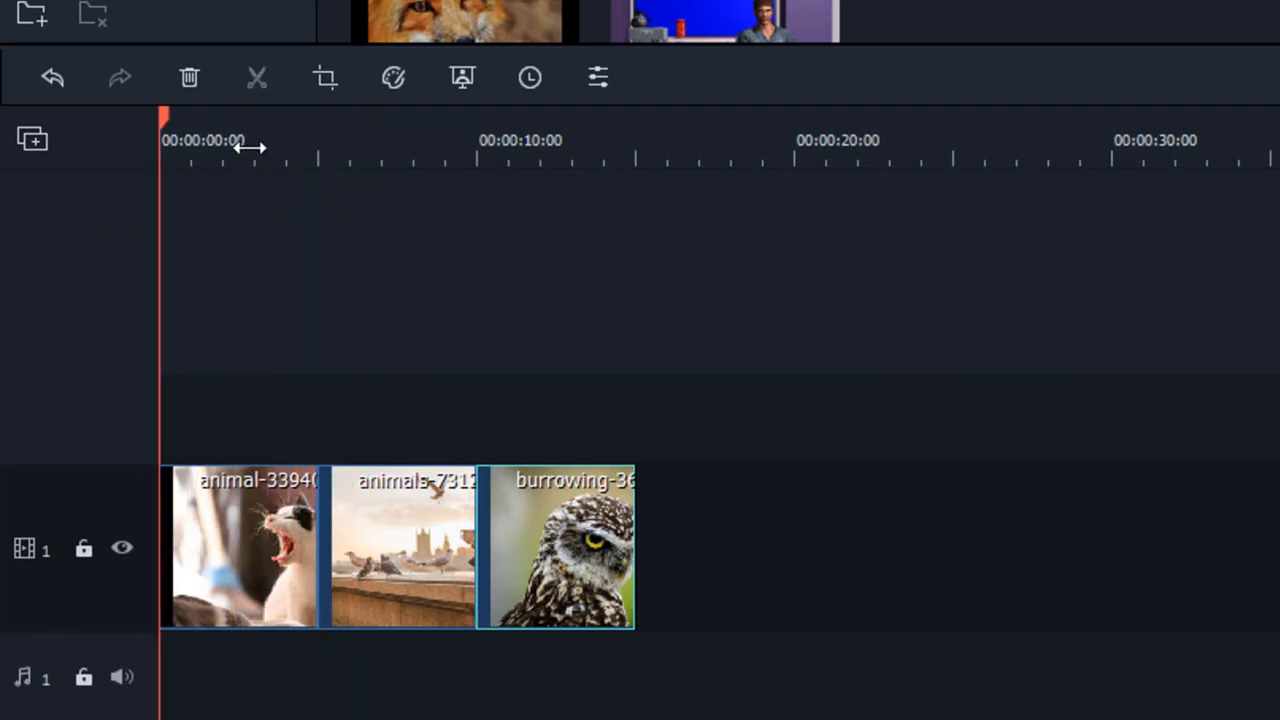
left_click_drag(250, 147, 351, 165)
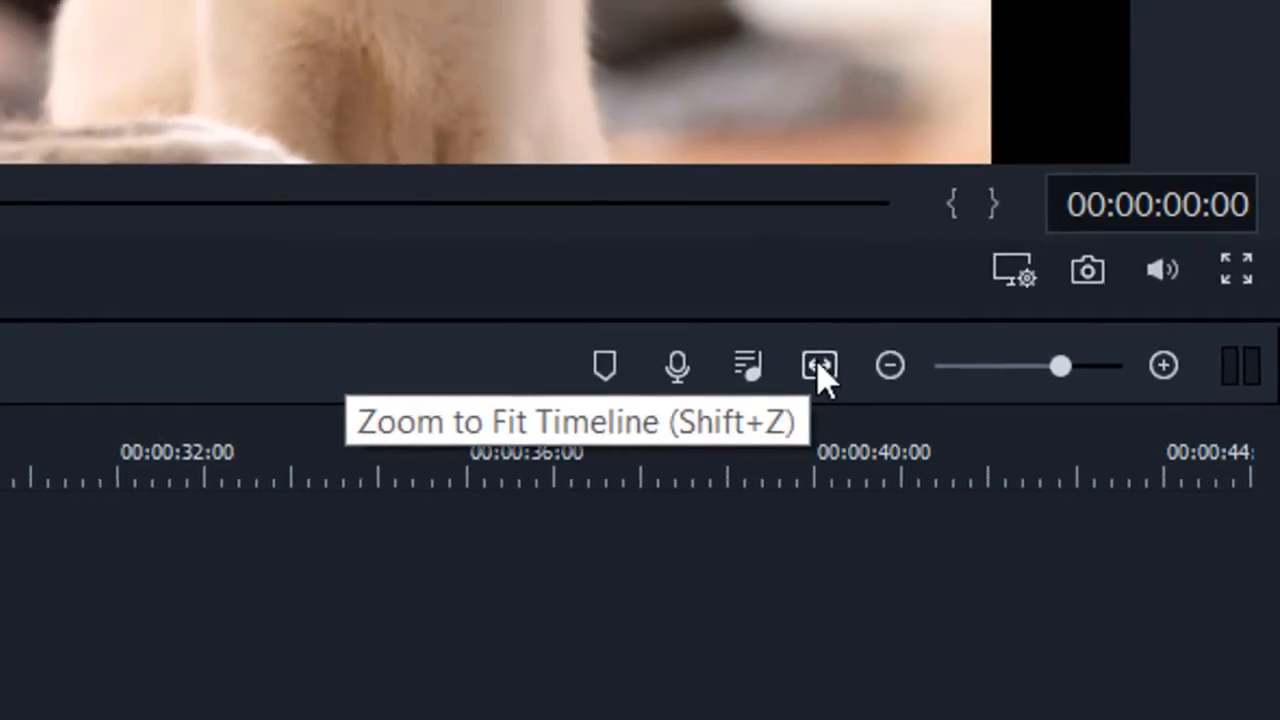
left_click(791, 363)
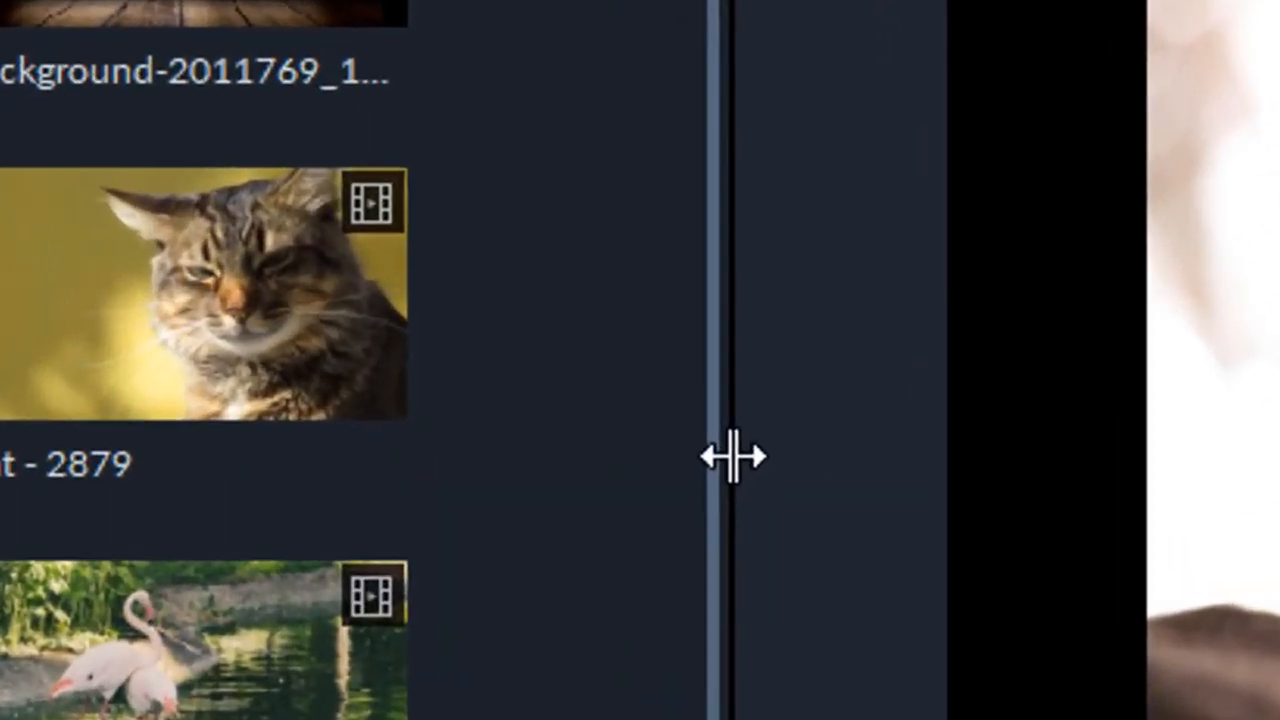
Adjust the divider between the media library and the preview, finishing with a wider media library
left_click_drag(562, 350, 496, 352)
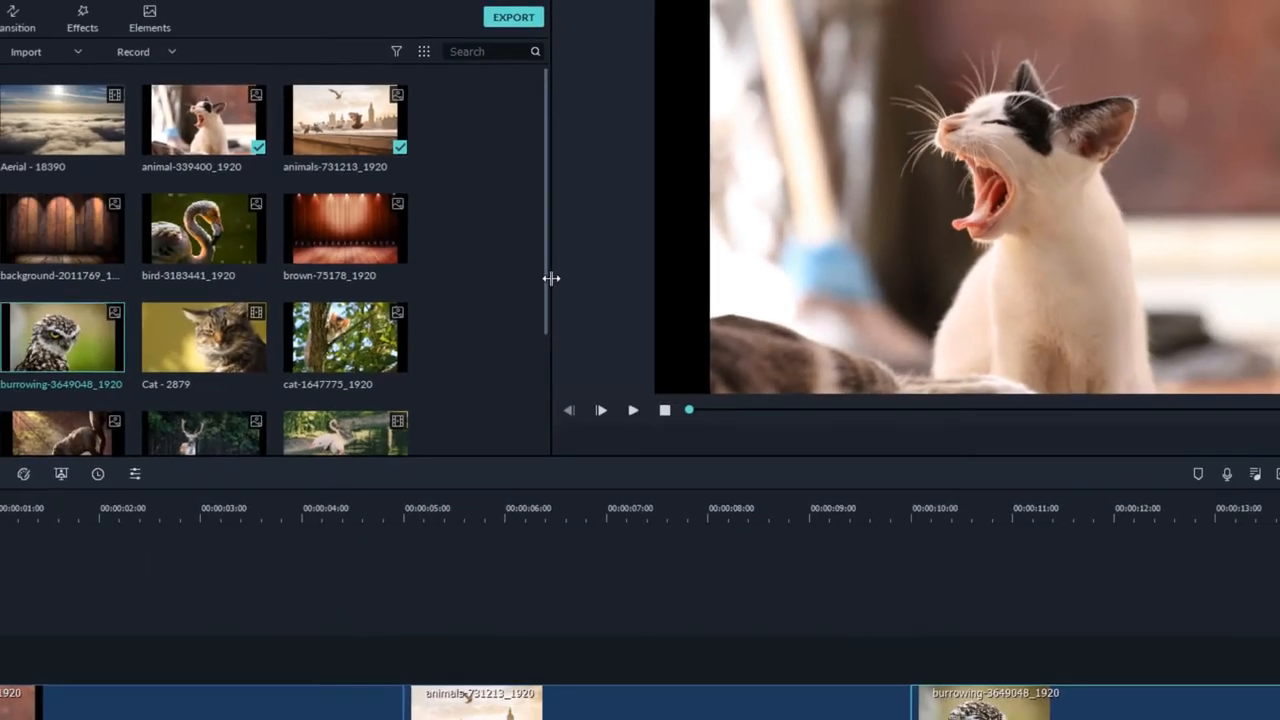
left_click_drag(603, 455, 560, 450)
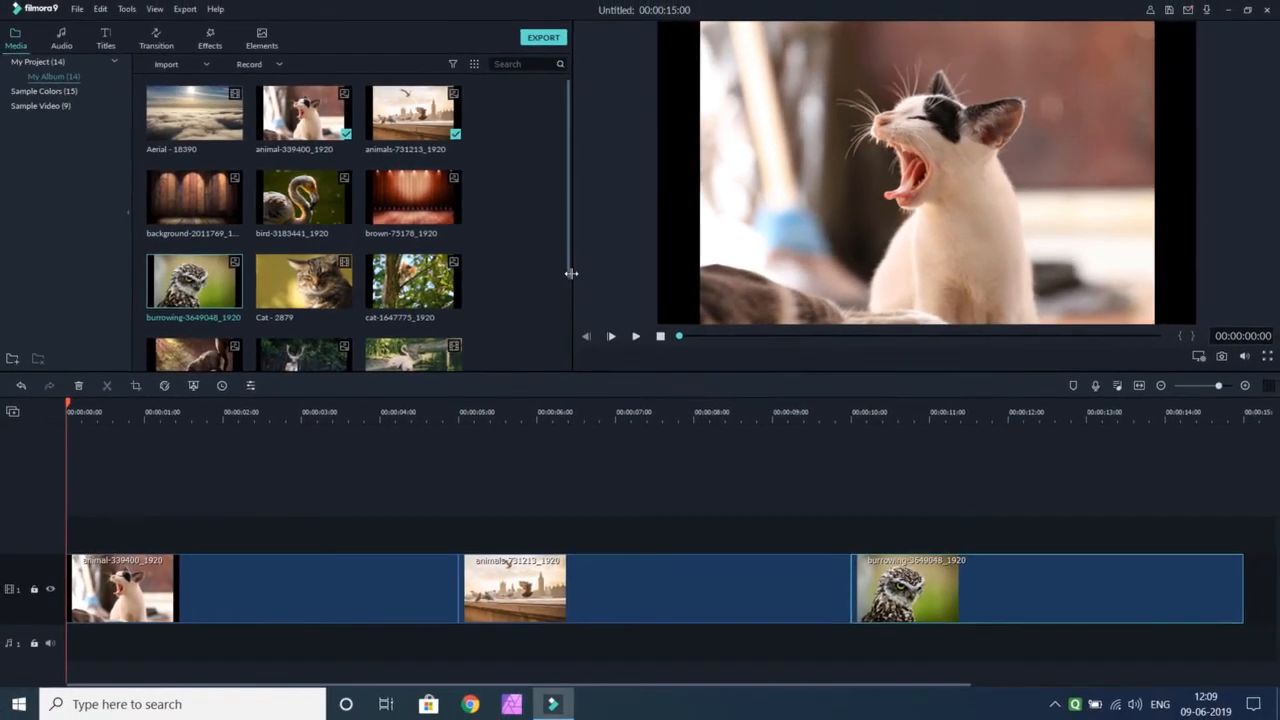
left_click_drag(571, 273, 625, 272)
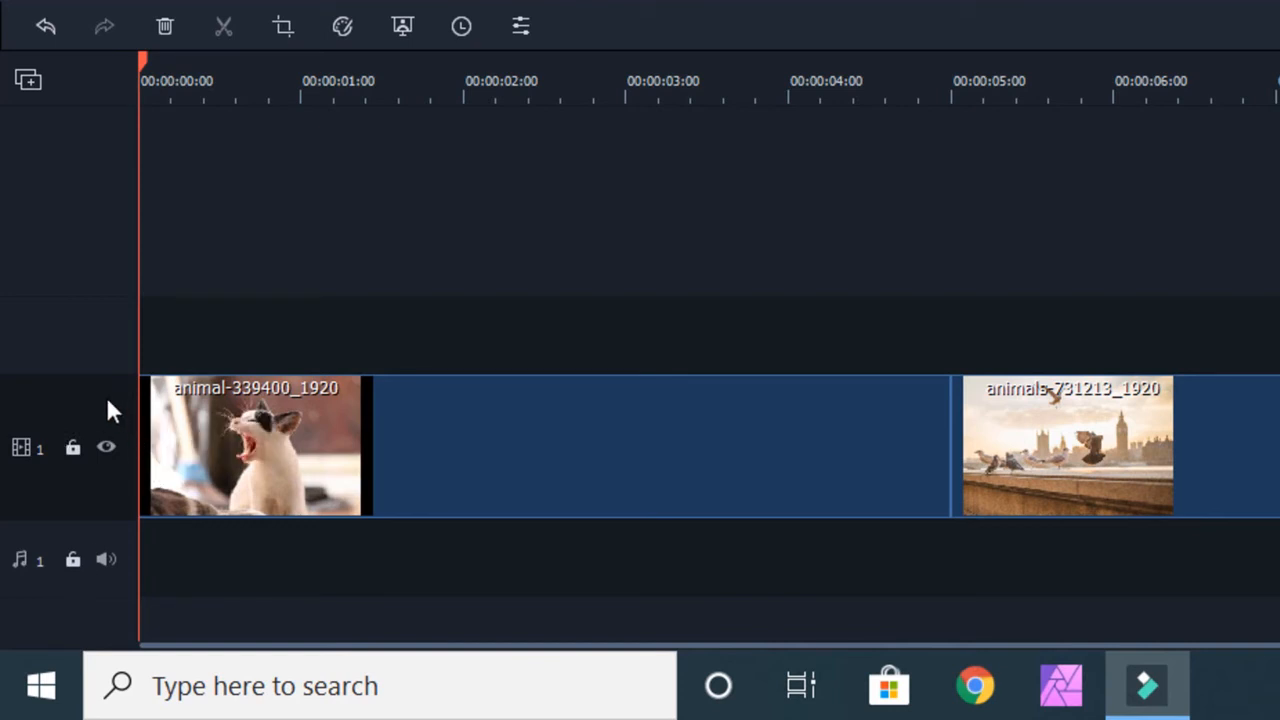
Add a second video track and place animal-339400_1920 at the timeline start on a new track above it
right_click(48, 418)
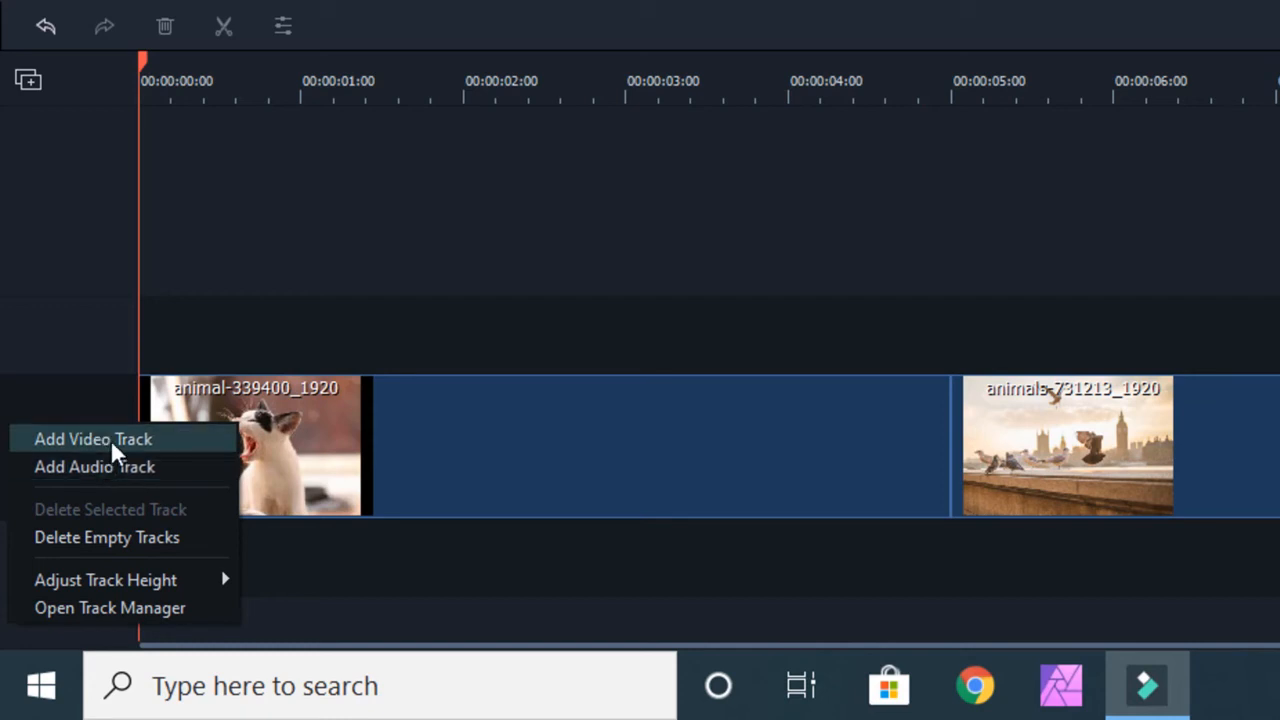
left_click(93, 439)
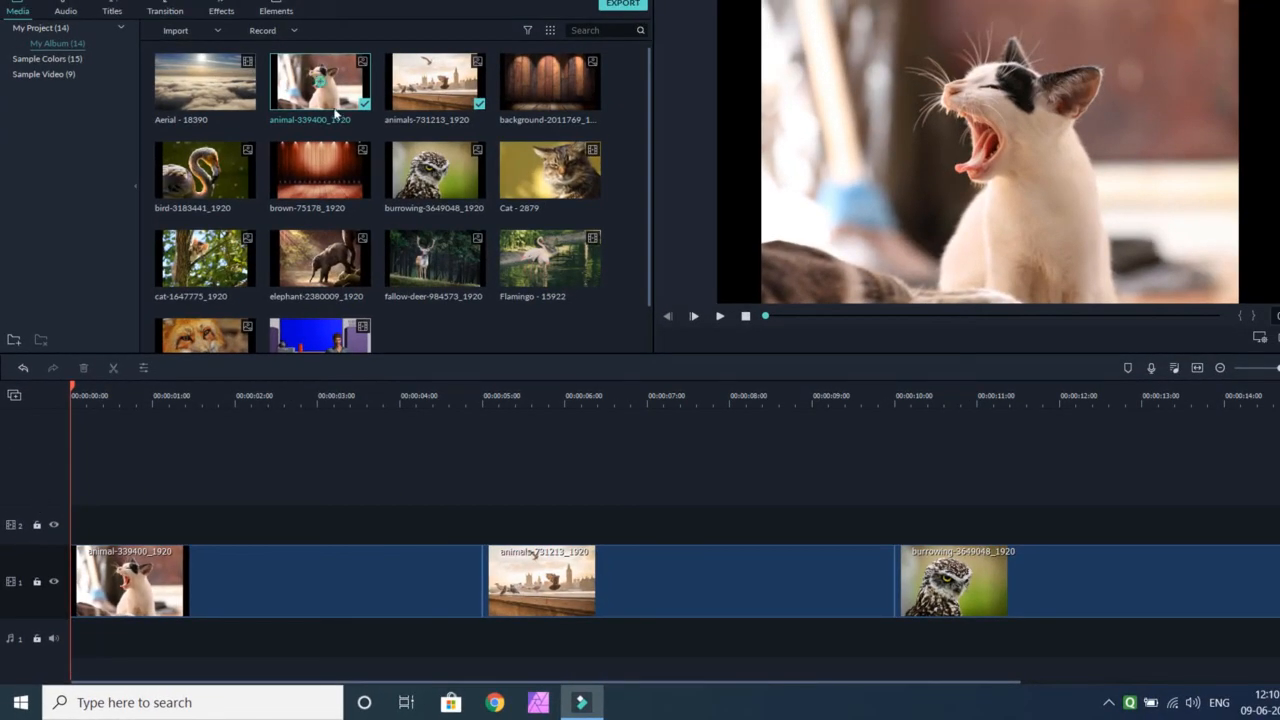
left_click_drag(232, 276, 71, 483)
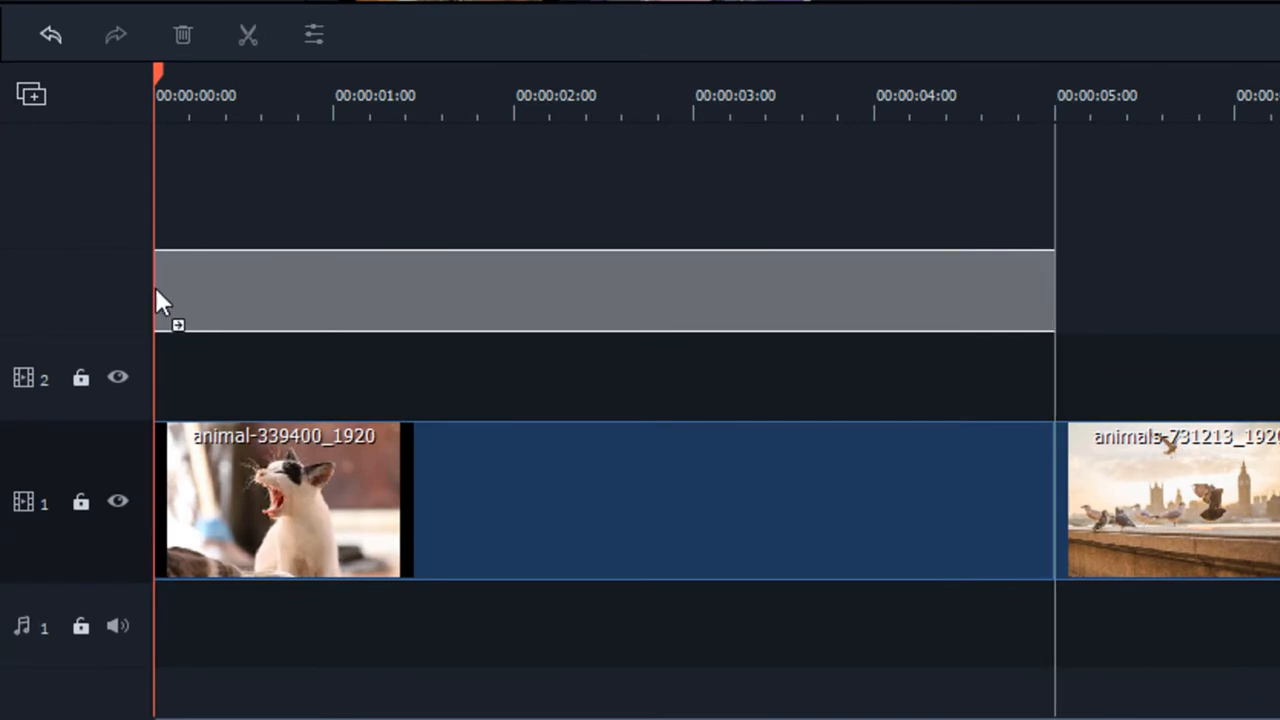
left_click_drag(156, 290, 157, 295)
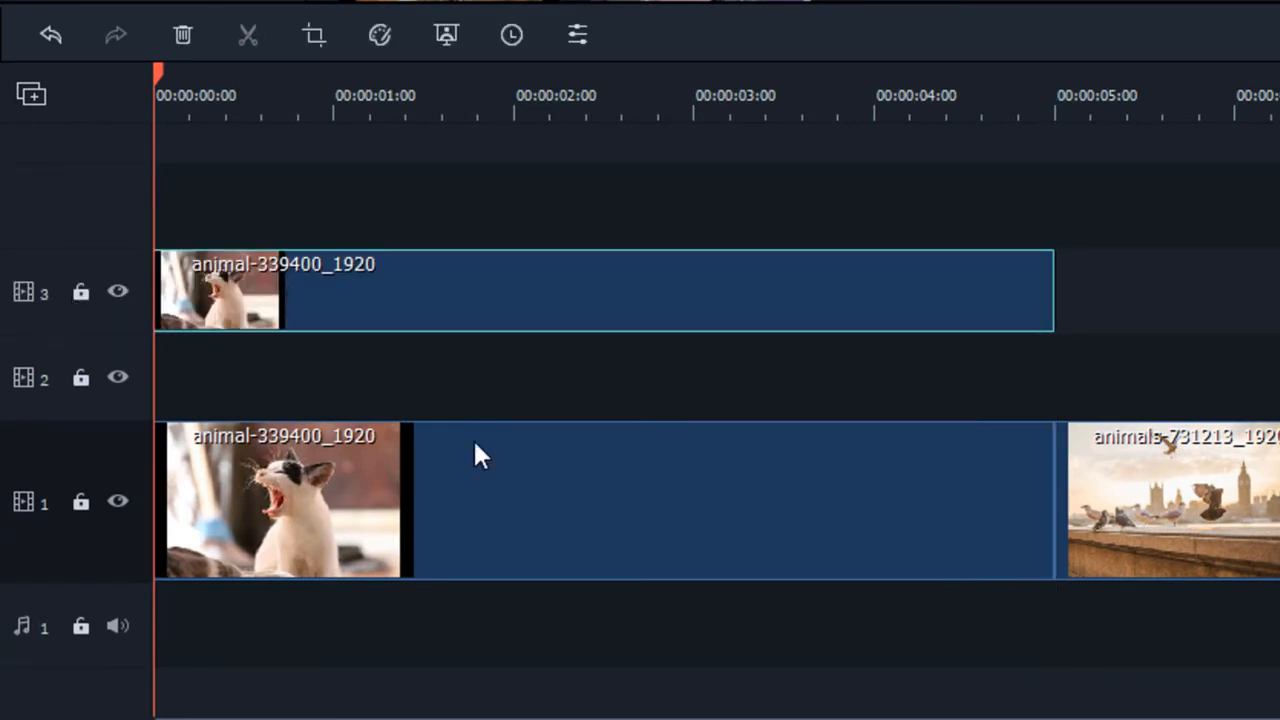
Use the Track Manager to add 2 video tracks above Track 1 and 1 audio track above Track 1
right_click(61, 430)
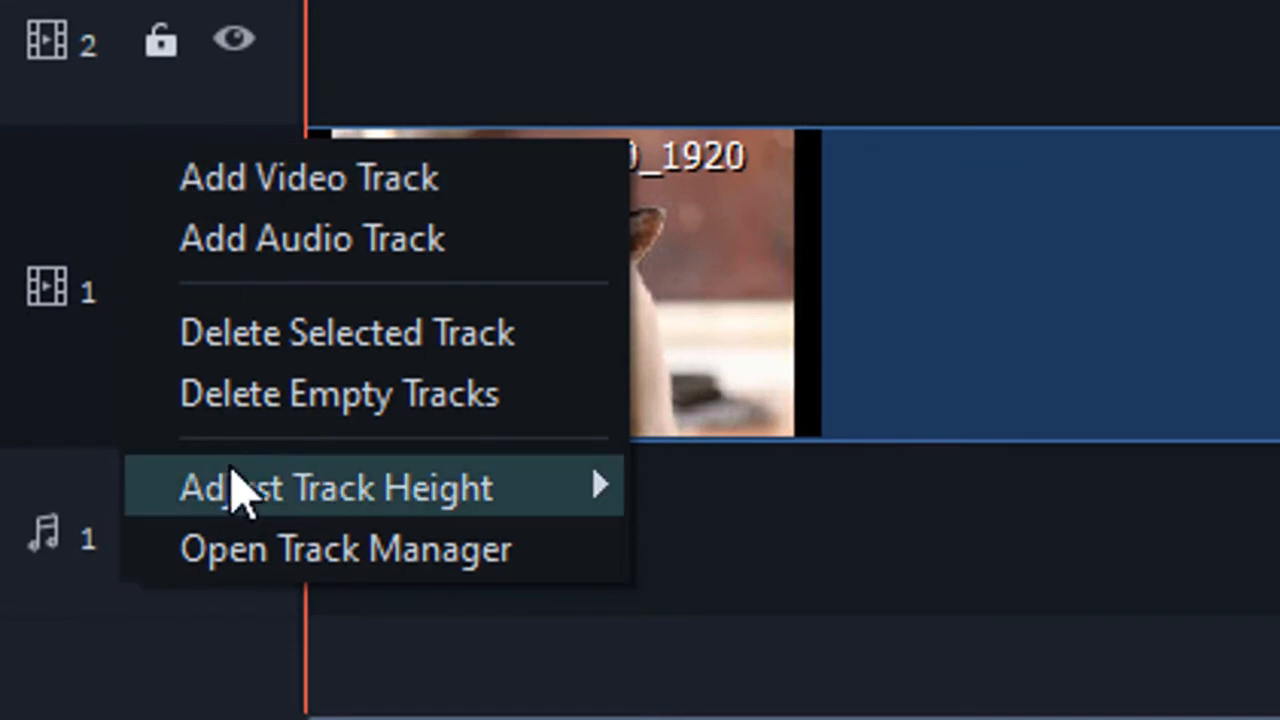
left_click(265, 540)
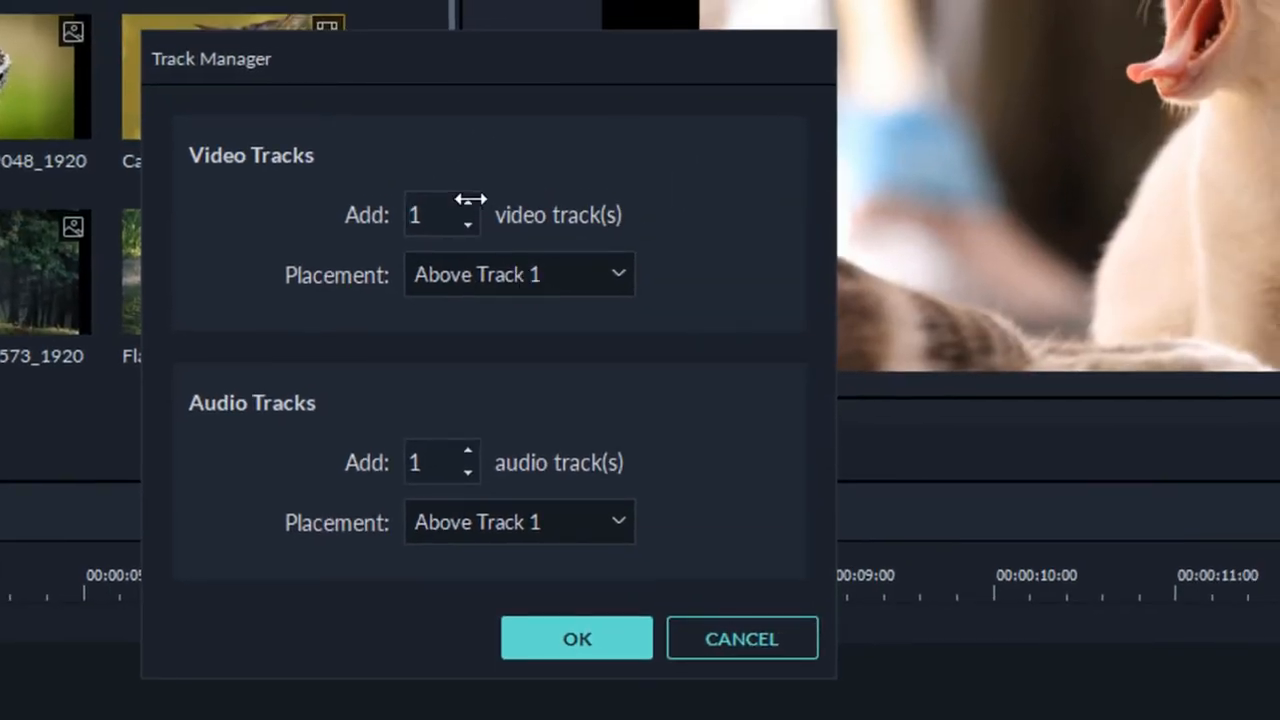
left_click(467, 203)
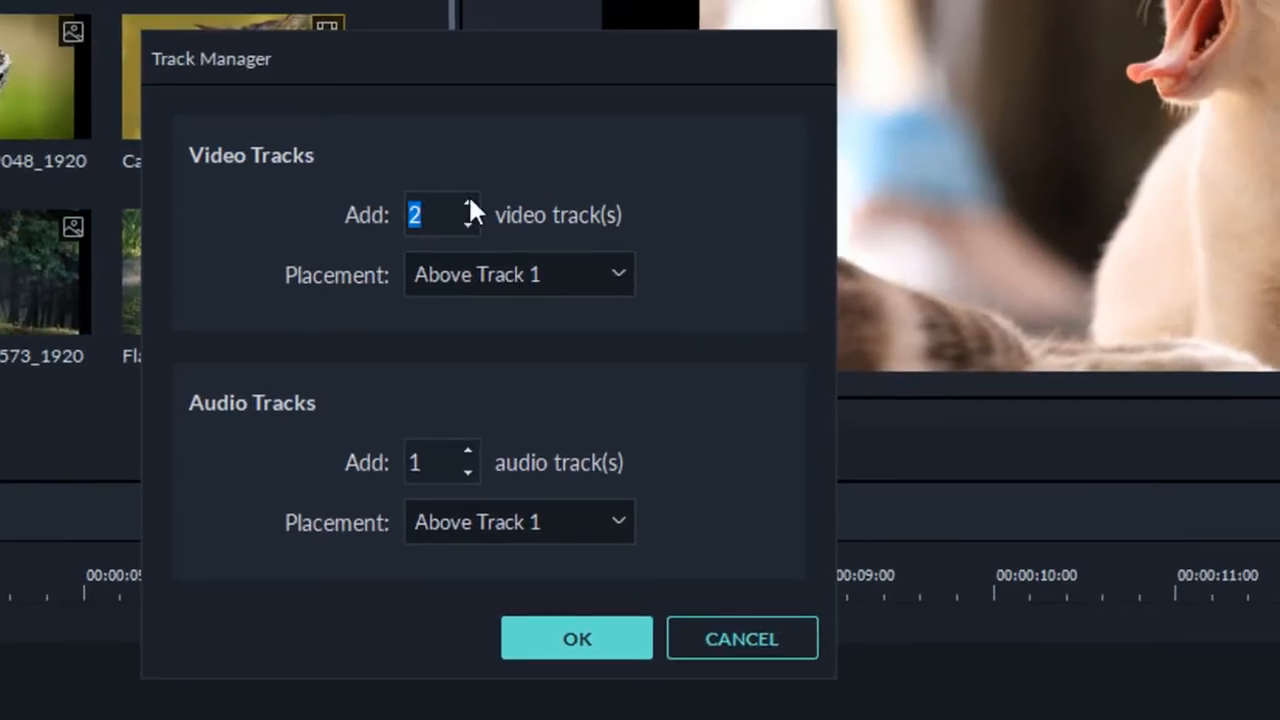
left_click(572, 286)
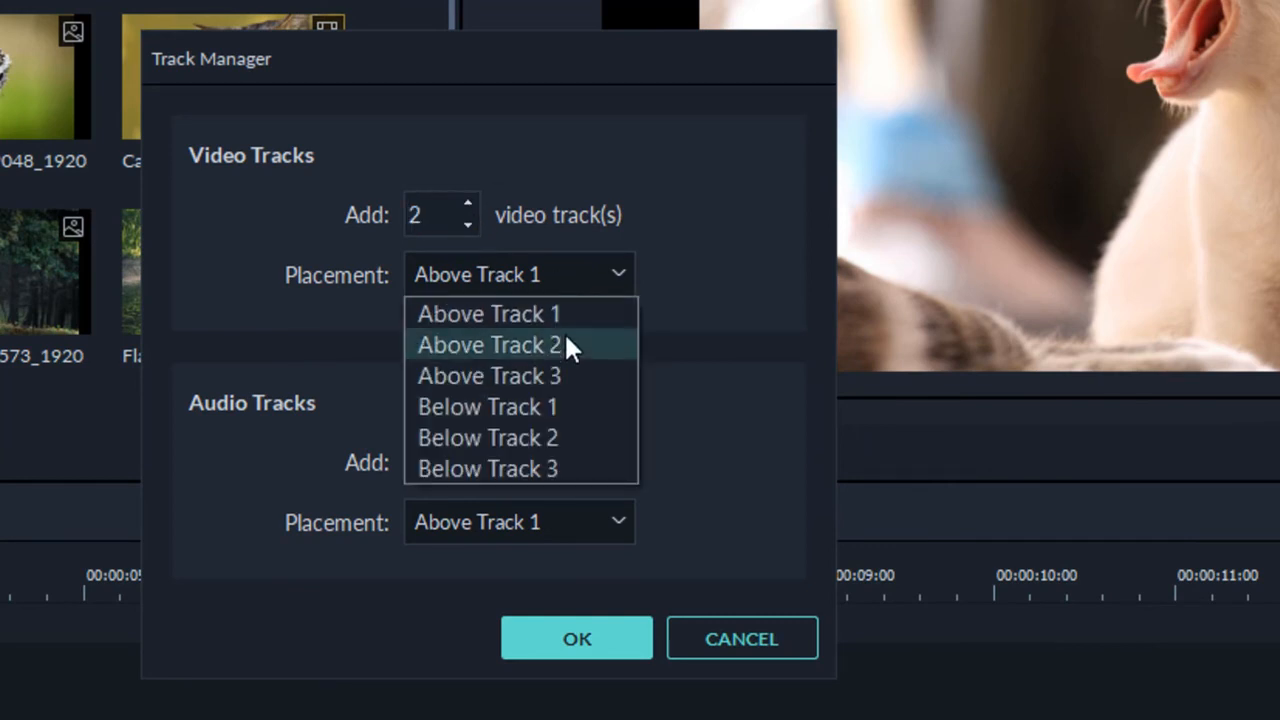
left_click(717, 298)
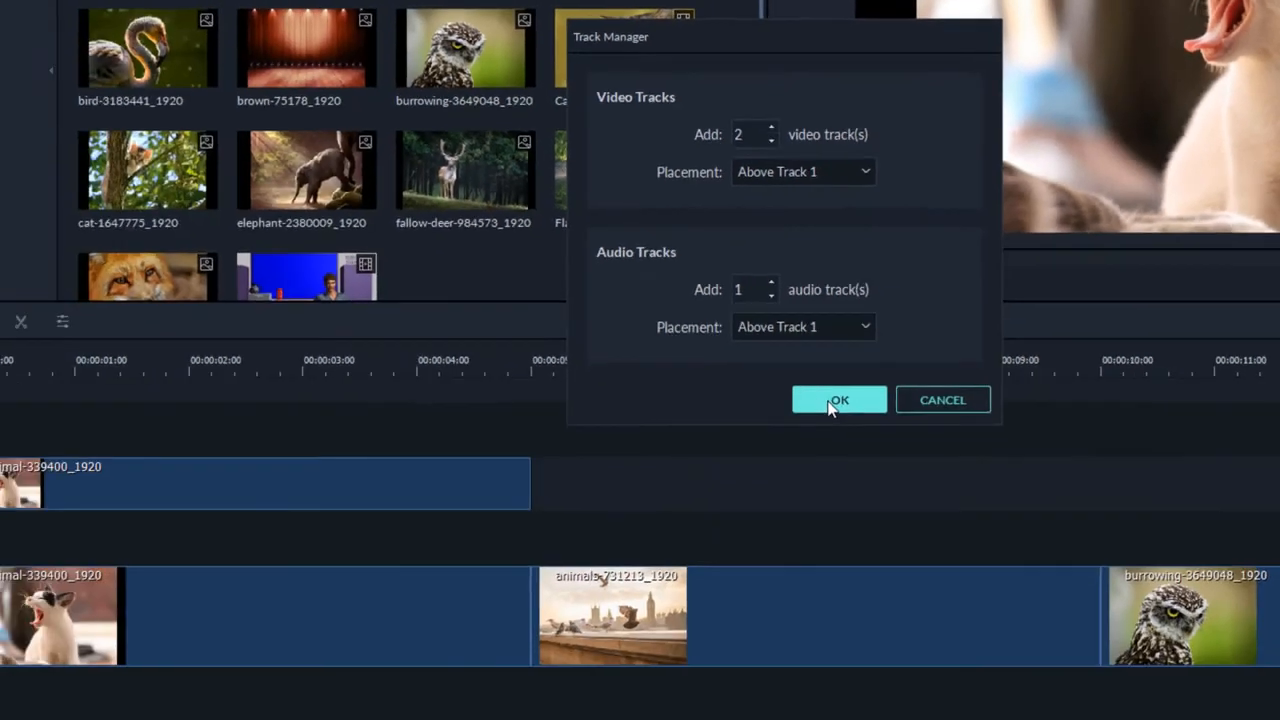
left_click(565, 638)
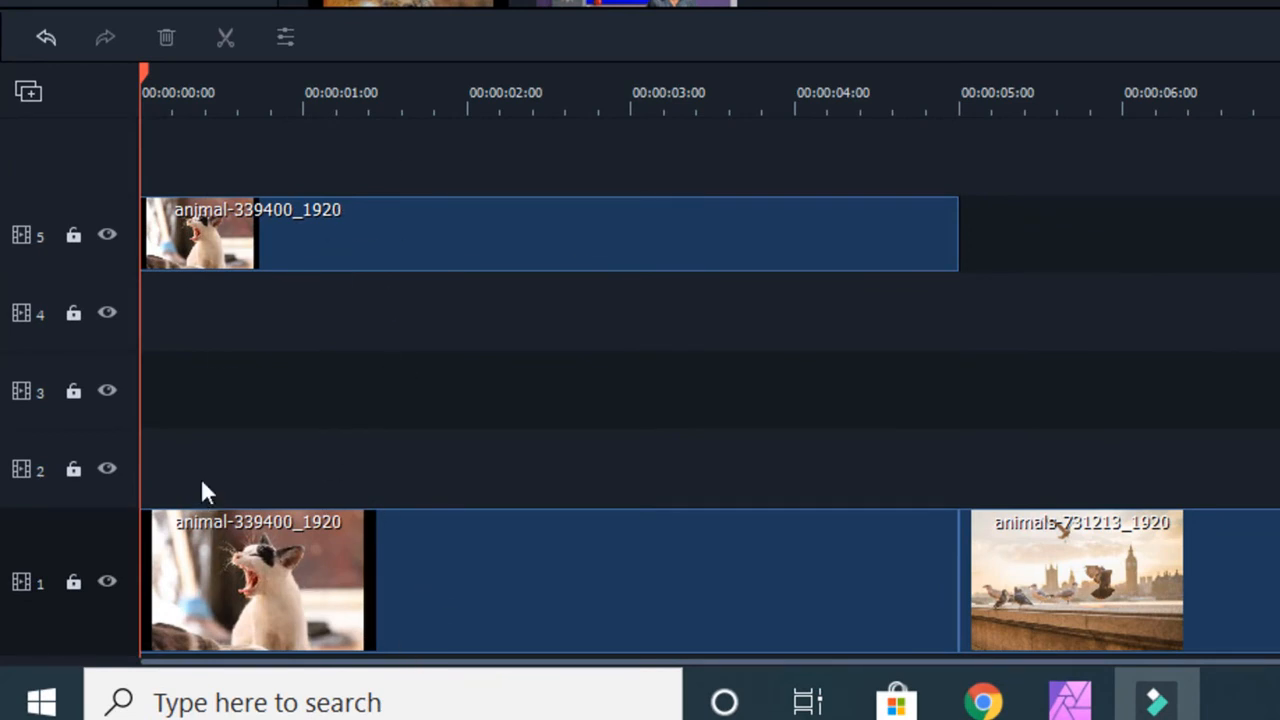
Delete video track 5 together with its clip, and remove all remaining empty tracks
right_click(104, 263)
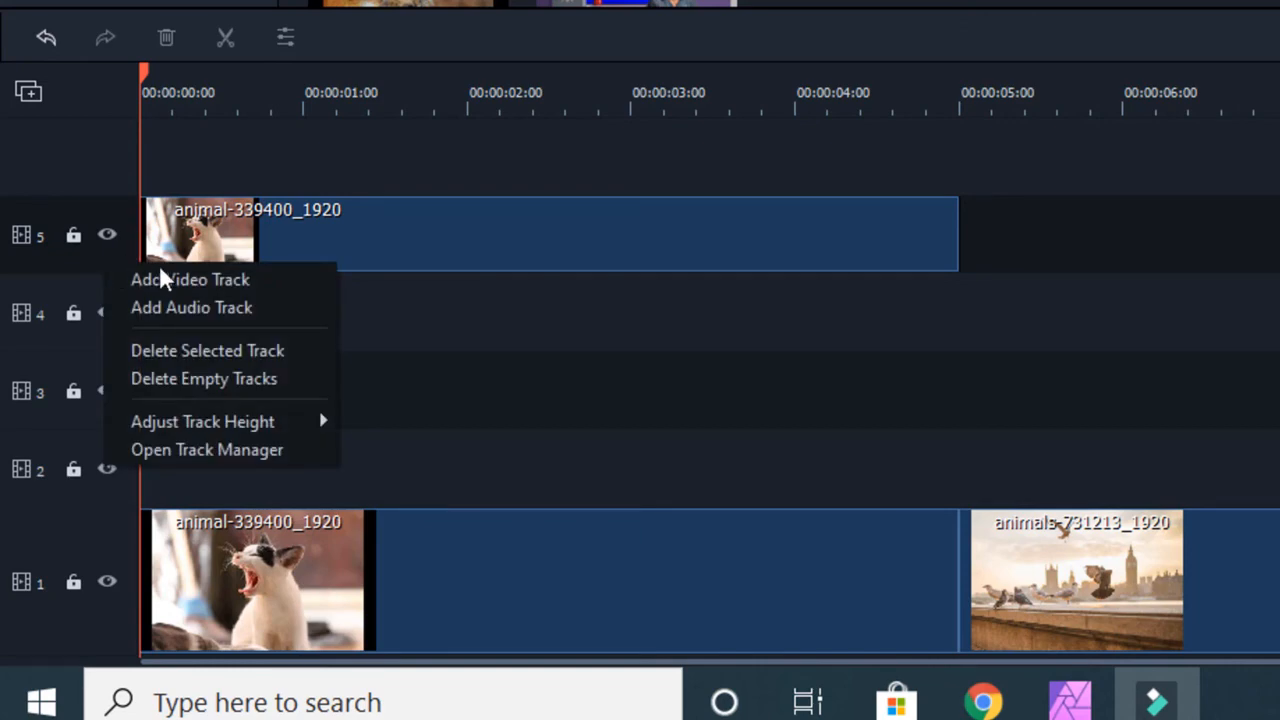
left_click(254, 350)
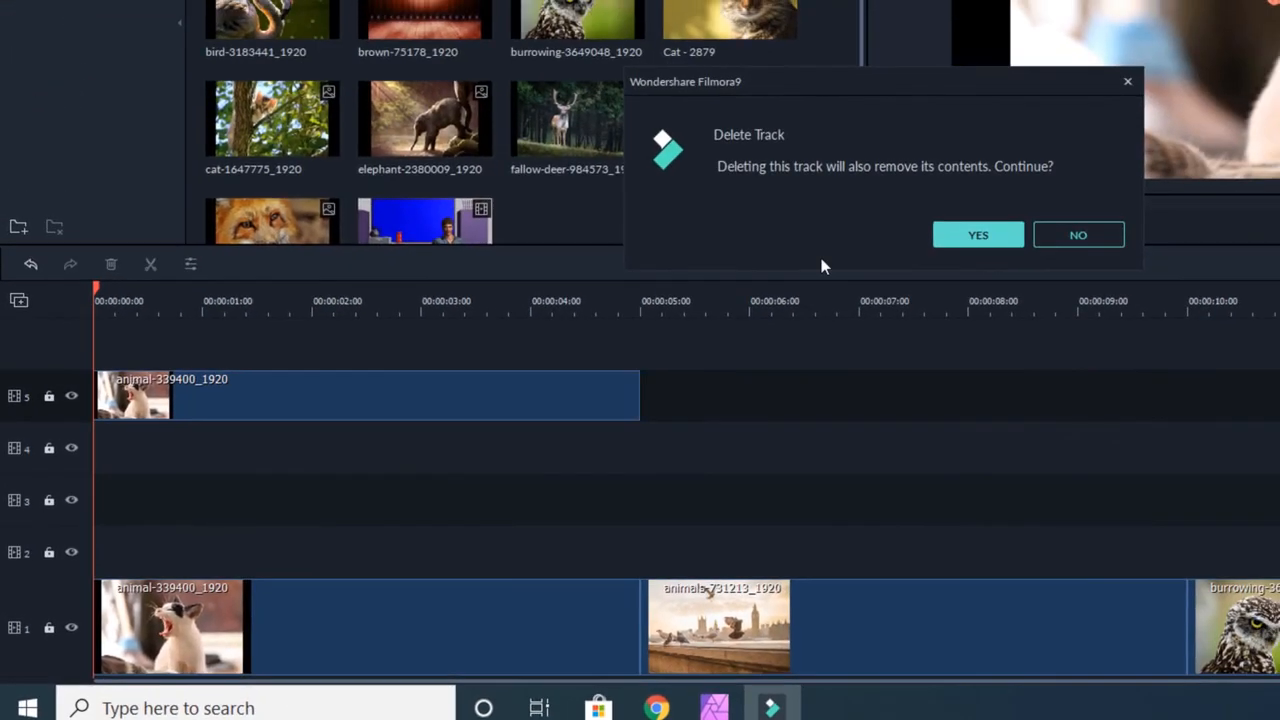
left_click(964, 237)
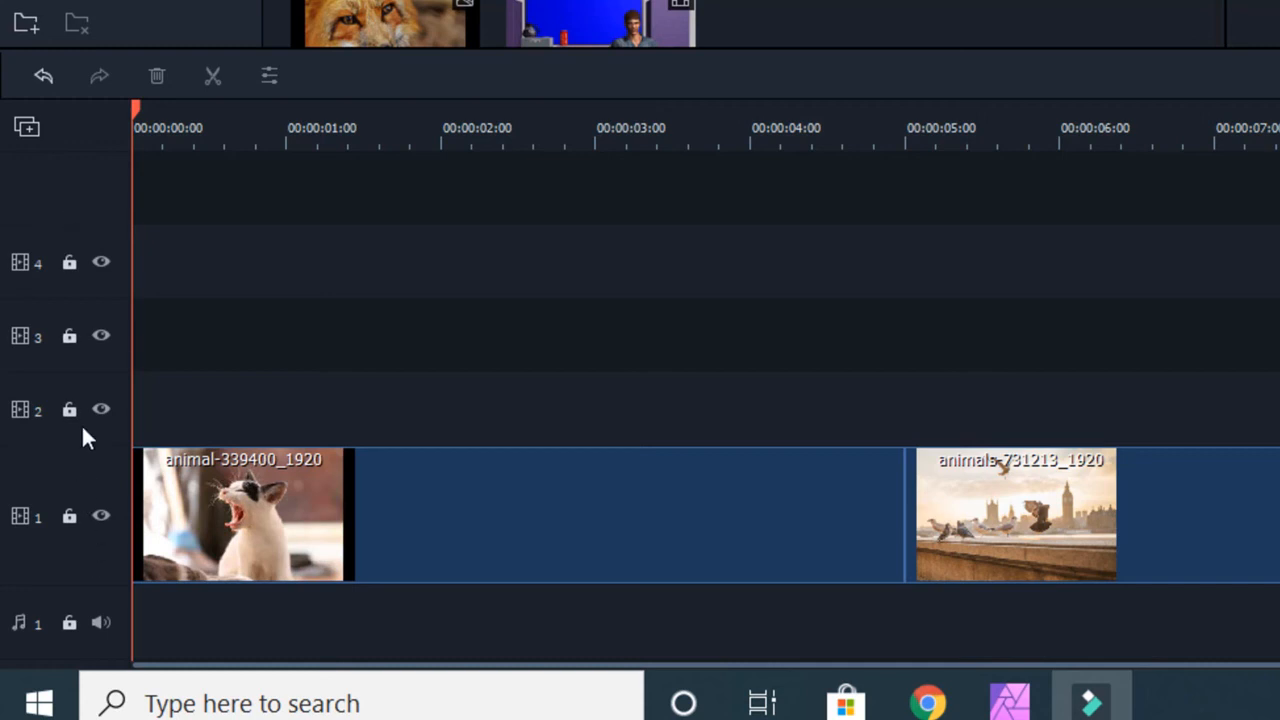
right_click(80, 467)
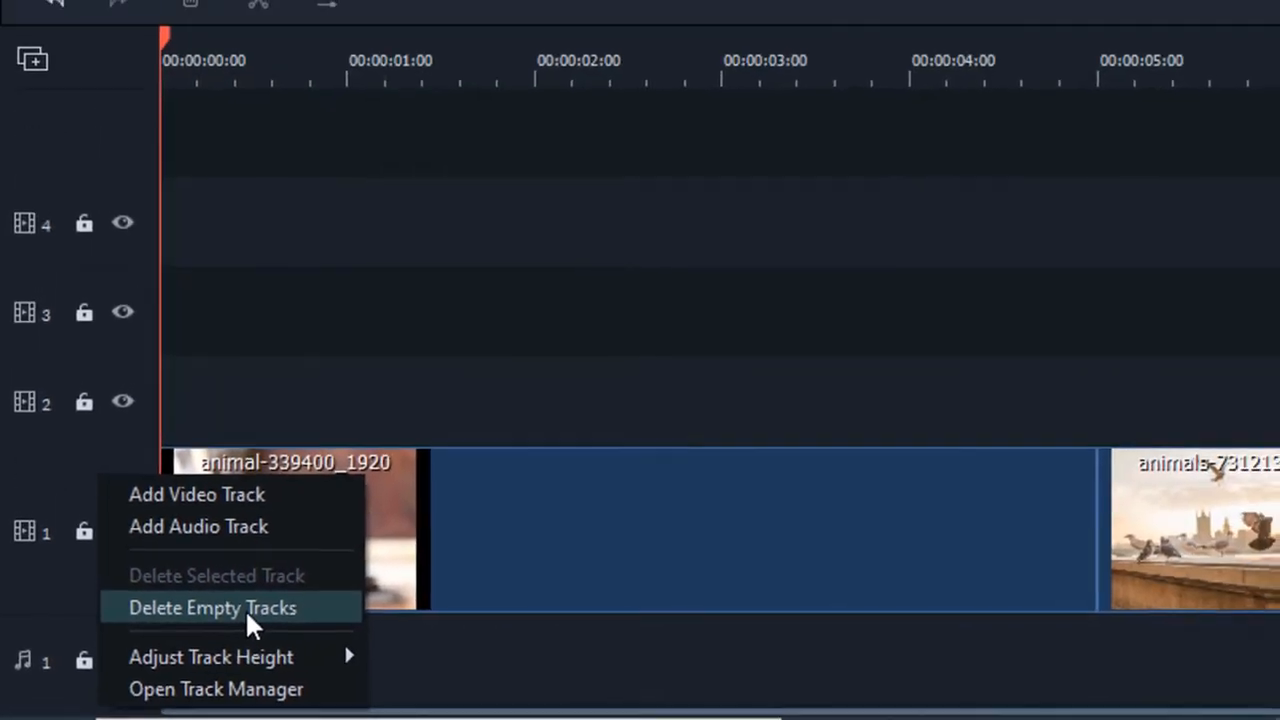
left_click(250, 624)
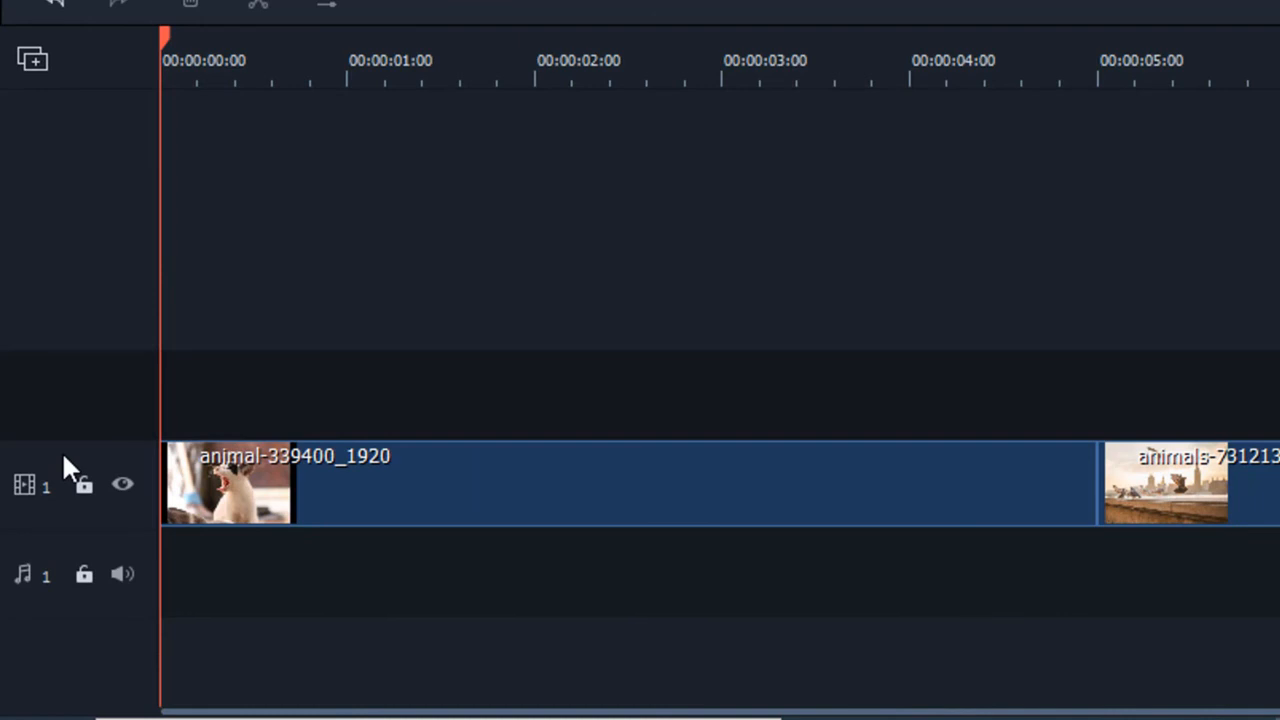
Set the track height to Big, and manually shrink and re-enlarge video track 1 by its upper border
right_click(68, 467)
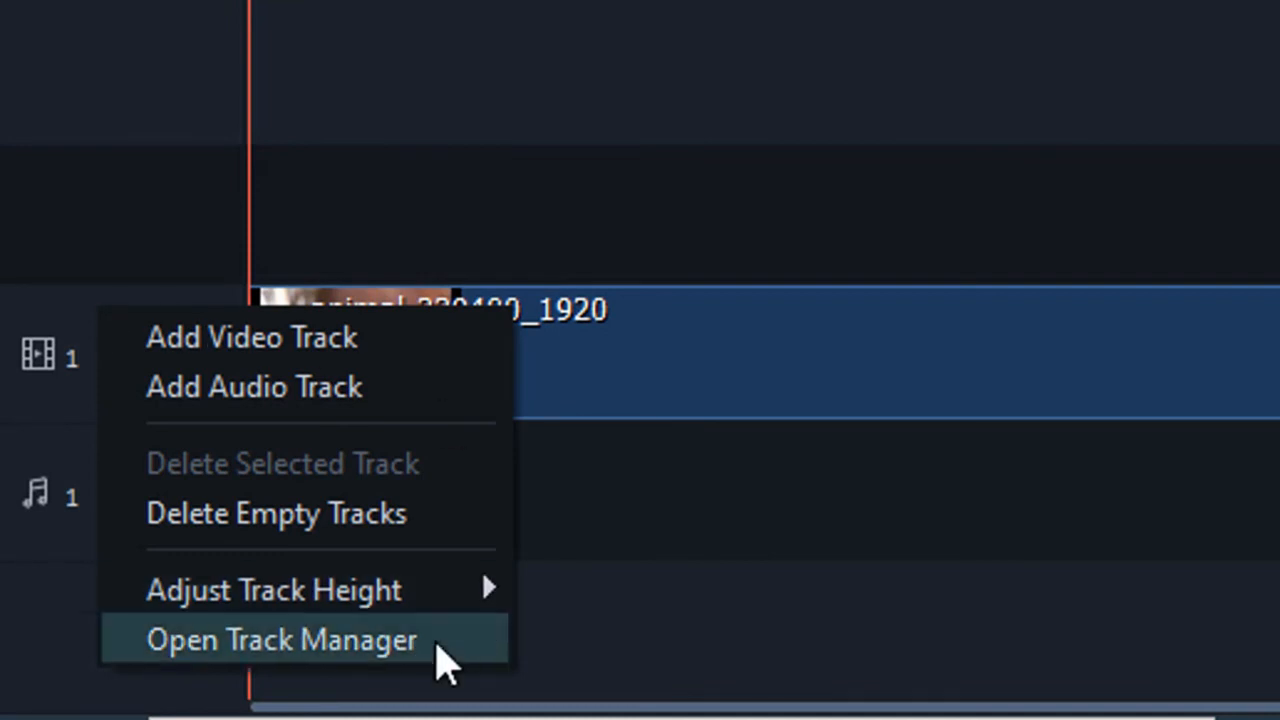
mouse_move(405, 594)
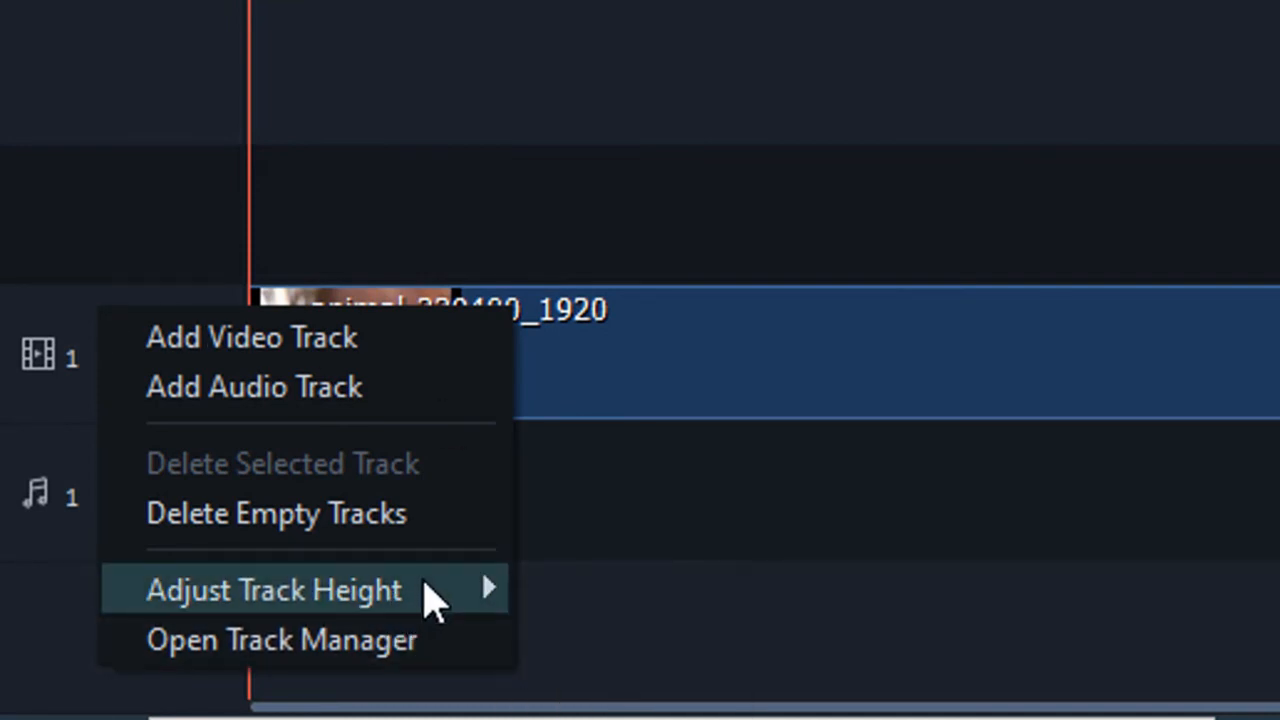
mouse_move(457, 600)
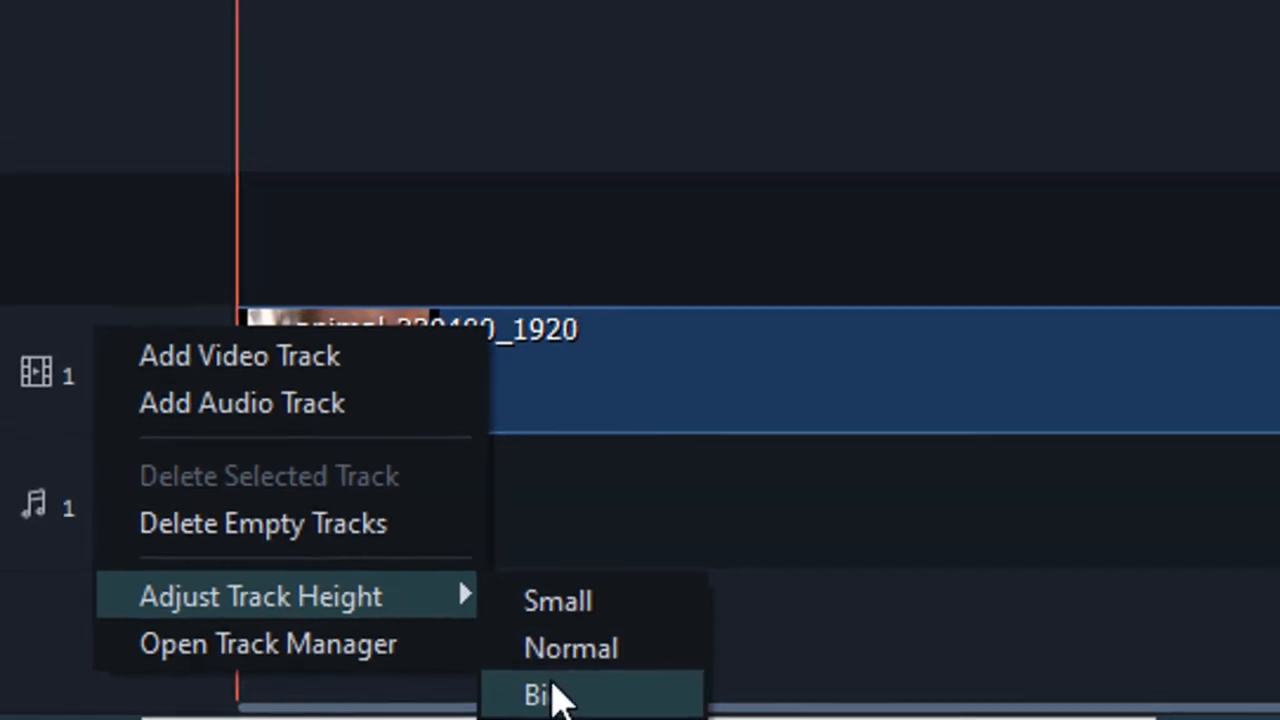
left_click(552, 688)
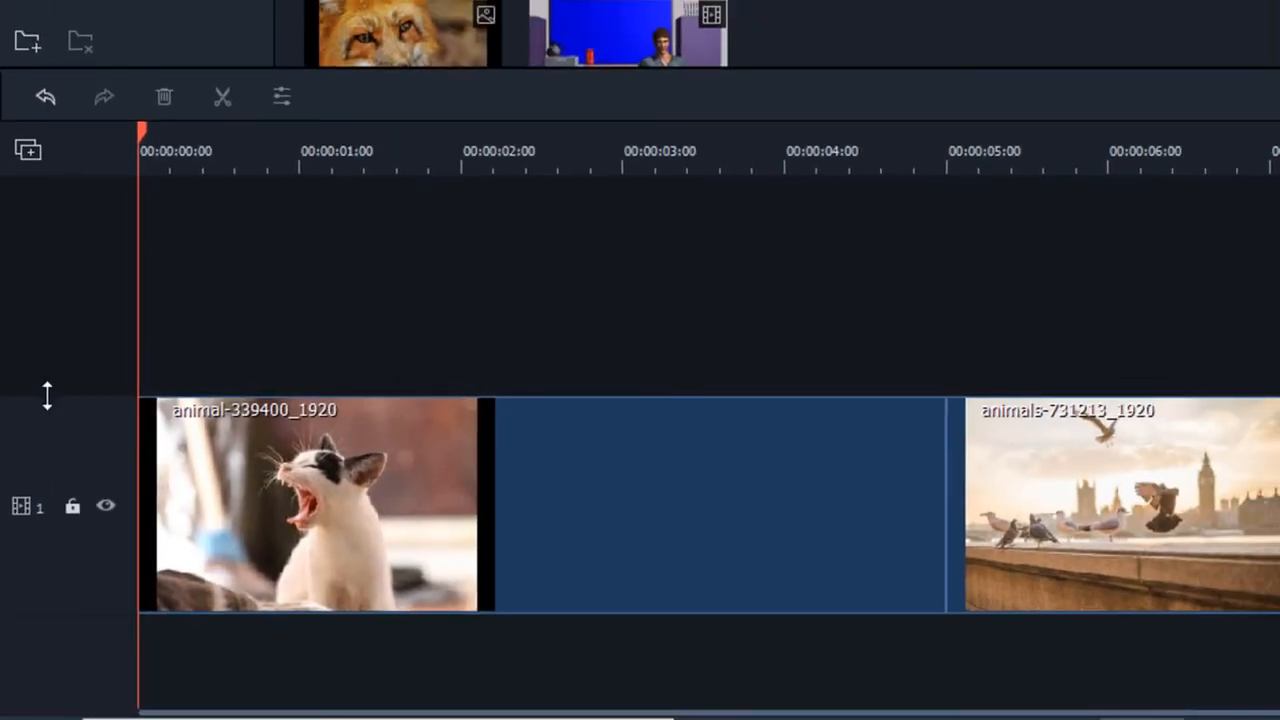
left_click_drag(55, 393, 53, 459)
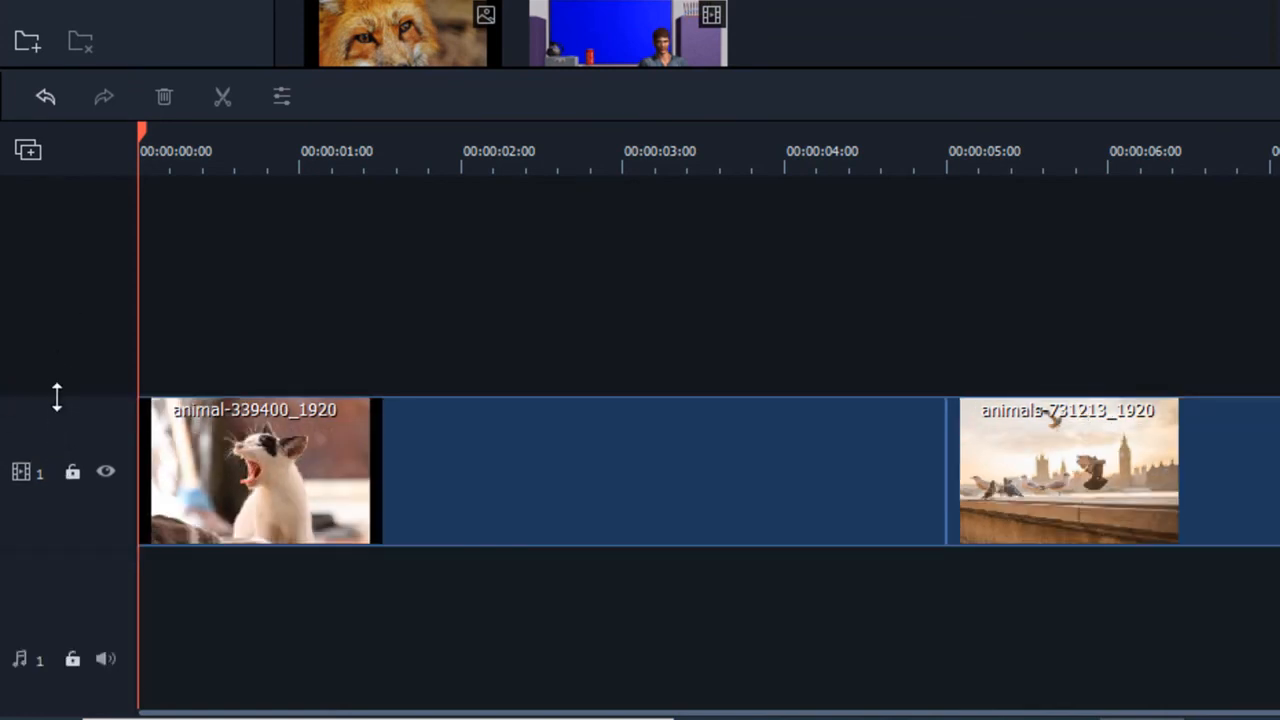
left_click_drag(57, 397, 77, 250)
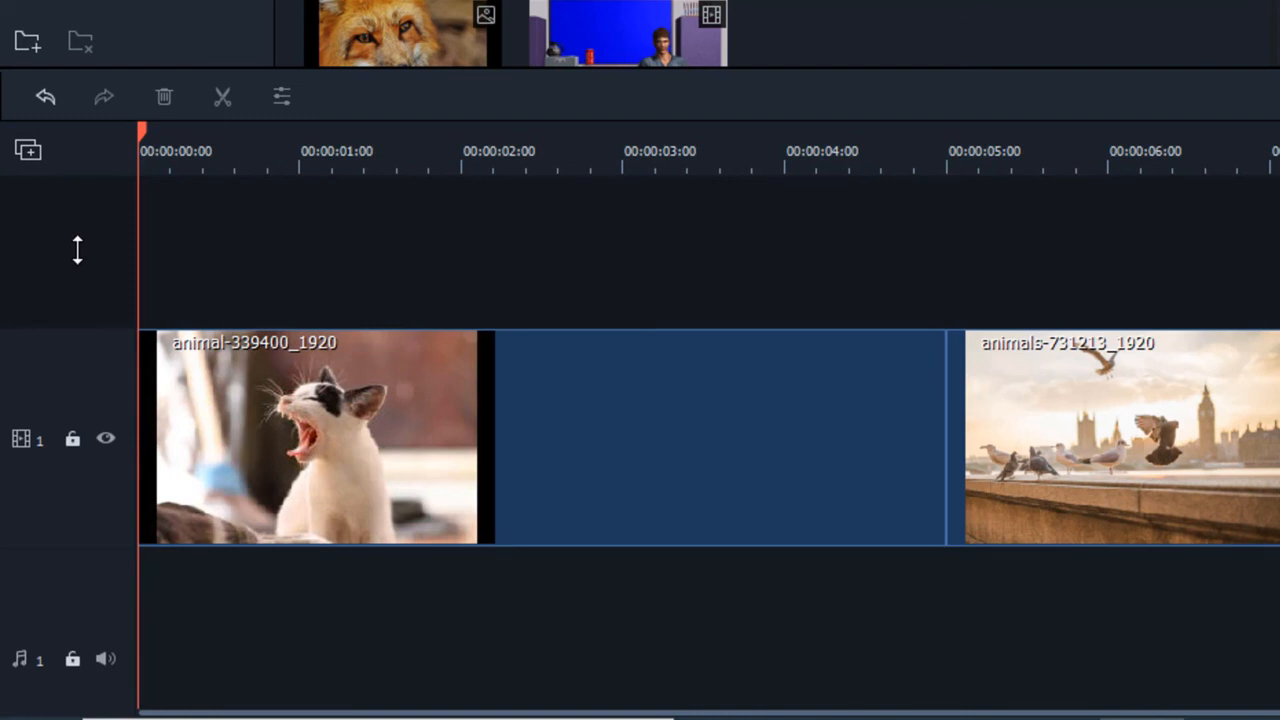